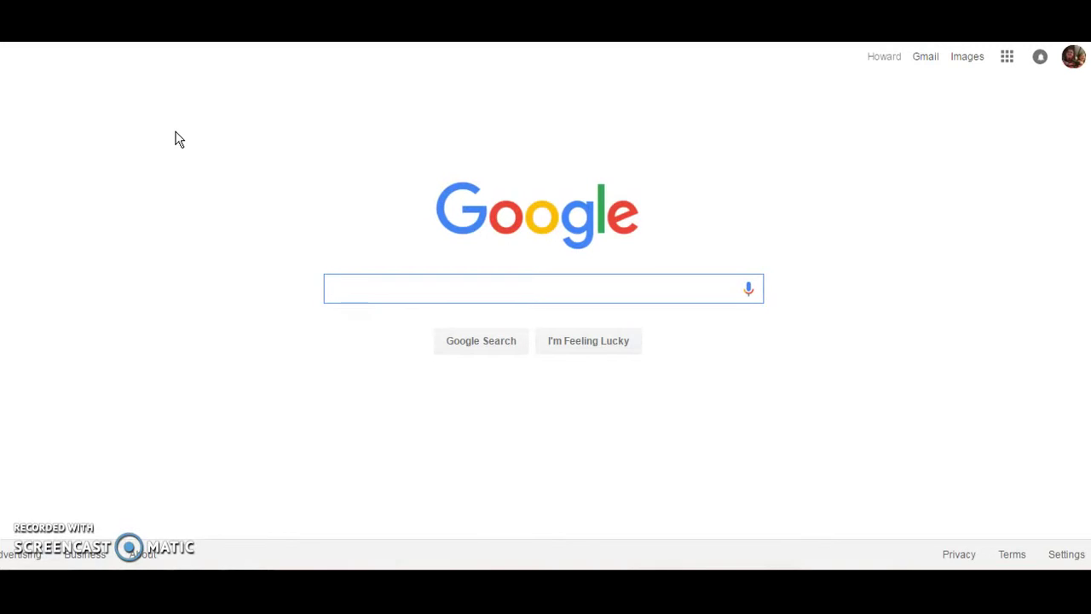
# Follow the Gmail link from the Google home page to reach the inbox.
pyautogui.click(192, 143)
# Open Gmail's full Settings page from the gear quick-settings menu.
pyautogui.click(927, 65)
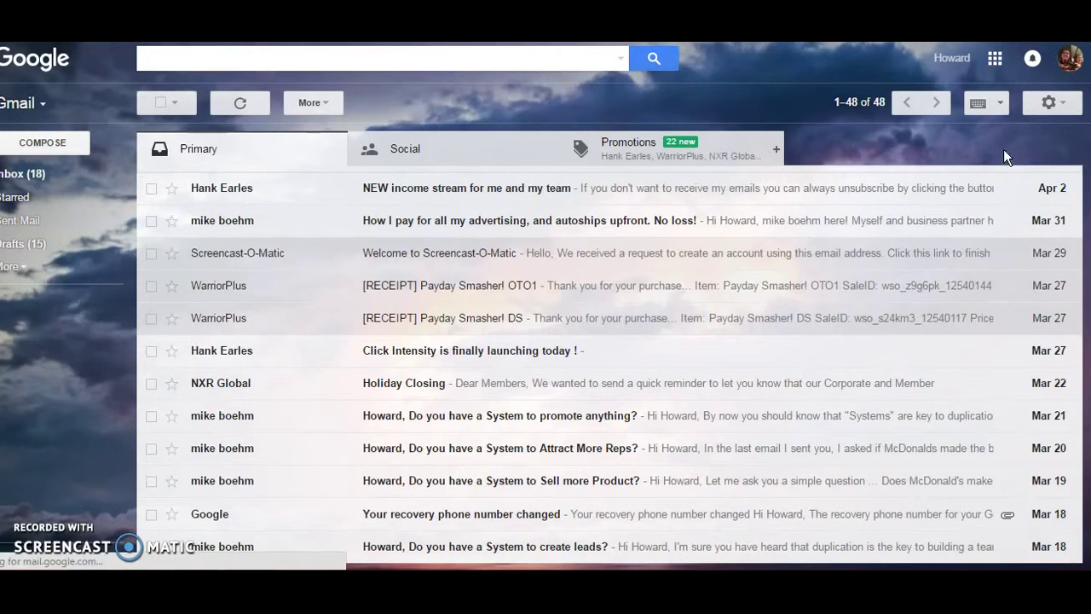
pyautogui.click(1050, 104)
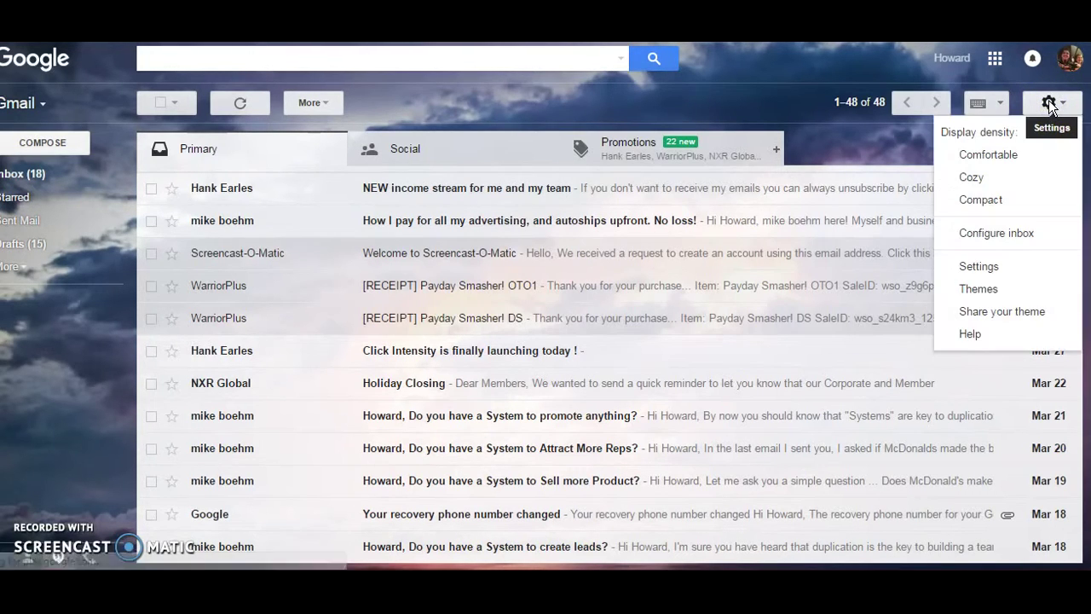
pyautogui.click(985, 270)
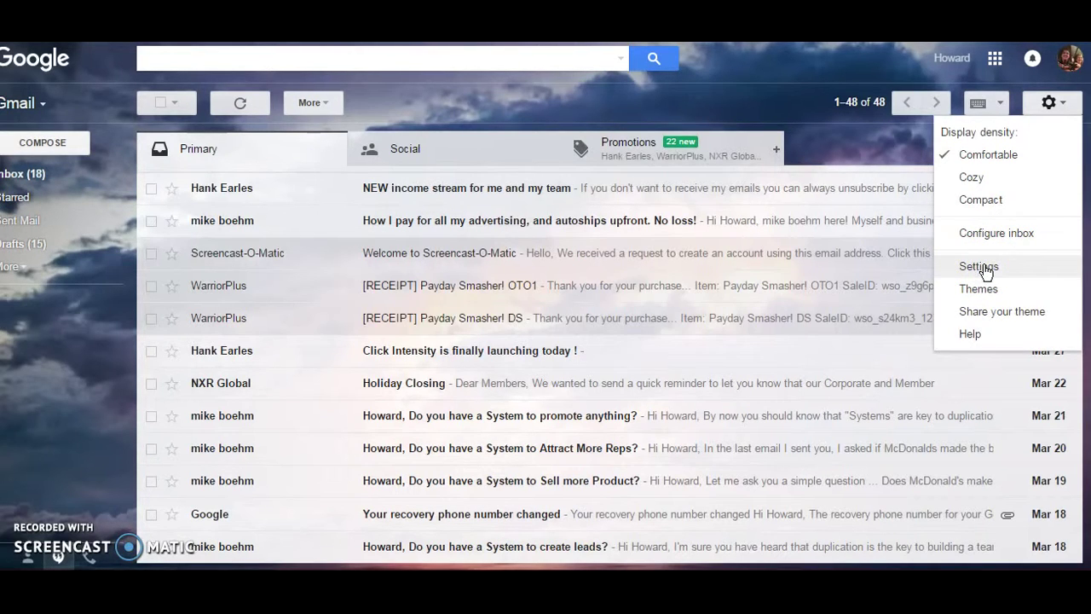
pyautogui.click(985, 269)
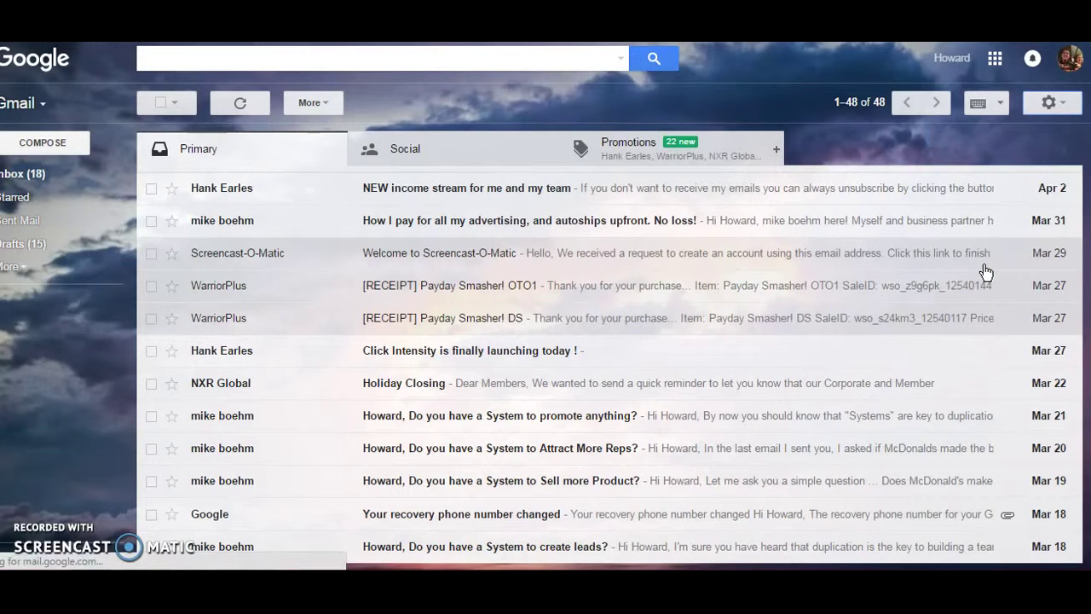
pyautogui.click(977, 260)
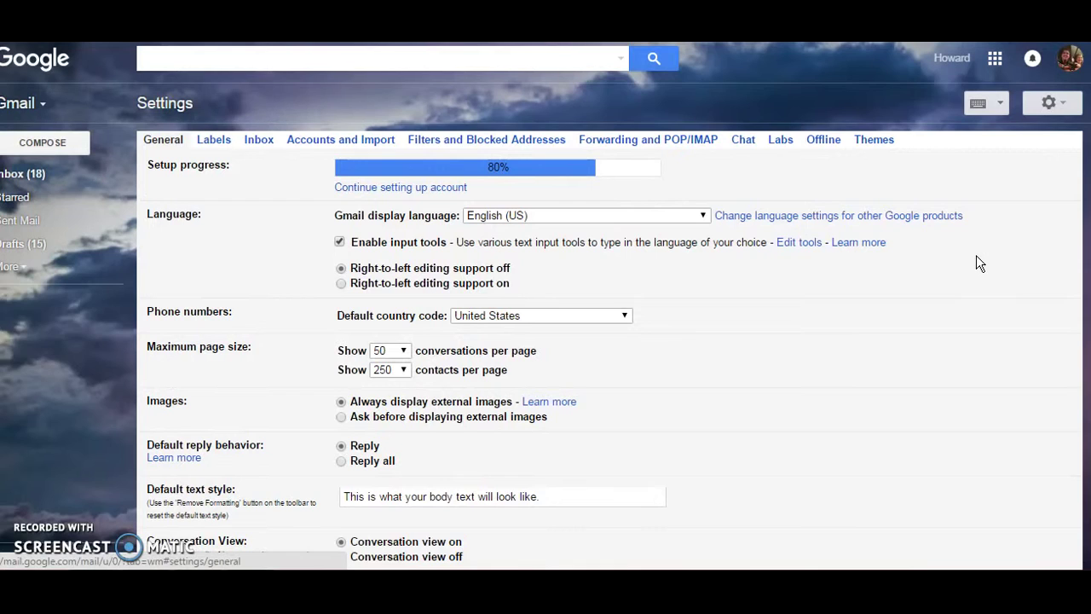
# Scroll the General settings down to the empty Signature editor.
pyautogui.click(937, 254)
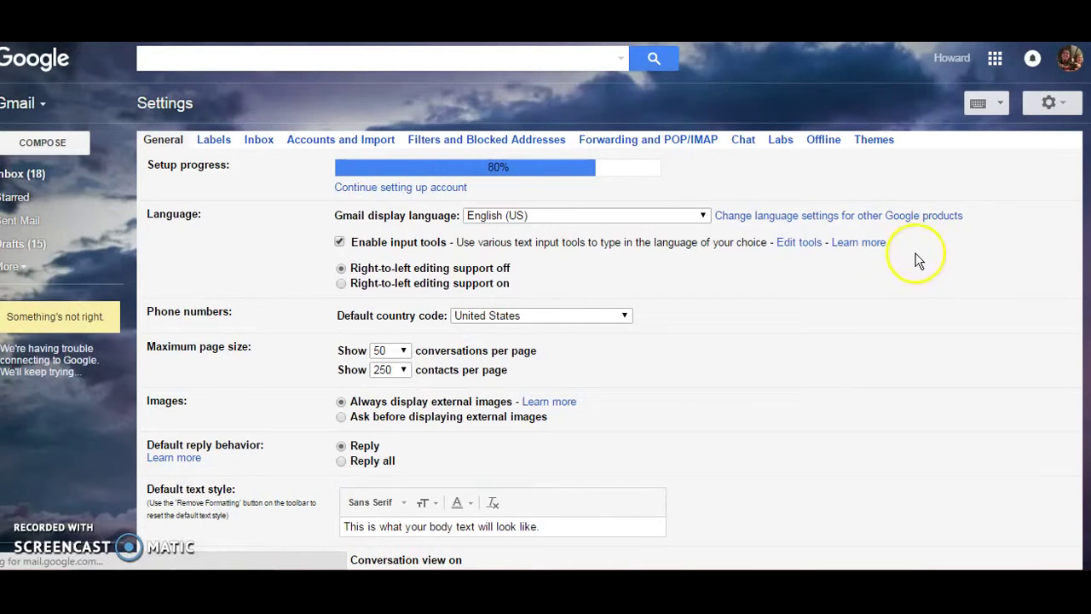
pyautogui.scroll(-1, 893, 298)
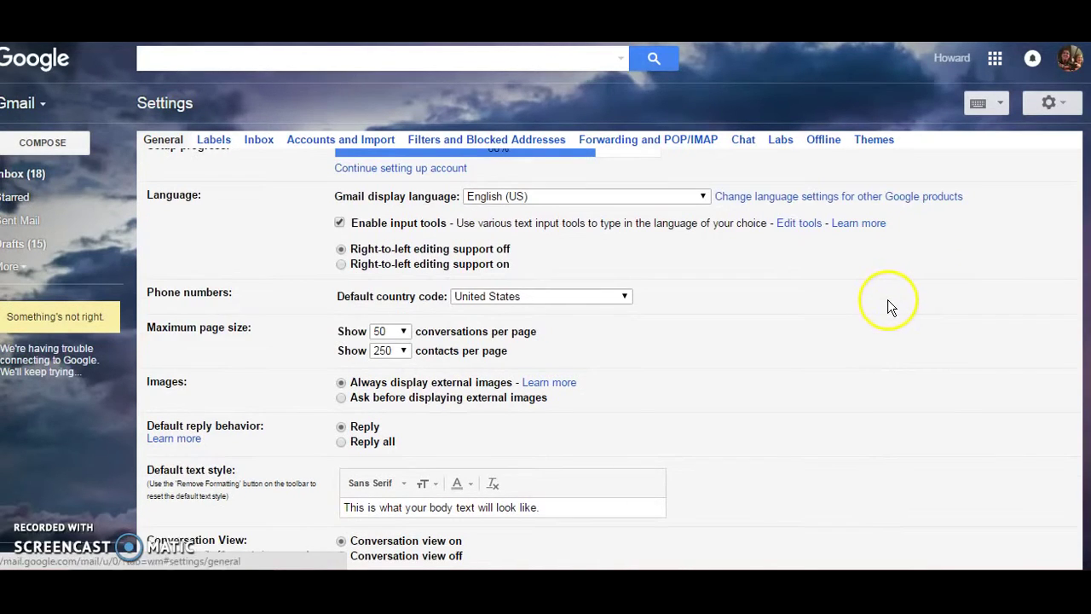
pyautogui.scroll(-3, 887, 299)
pyautogui.scroll(-5, 885, 301)
pyautogui.scroll(-3, 885, 301)
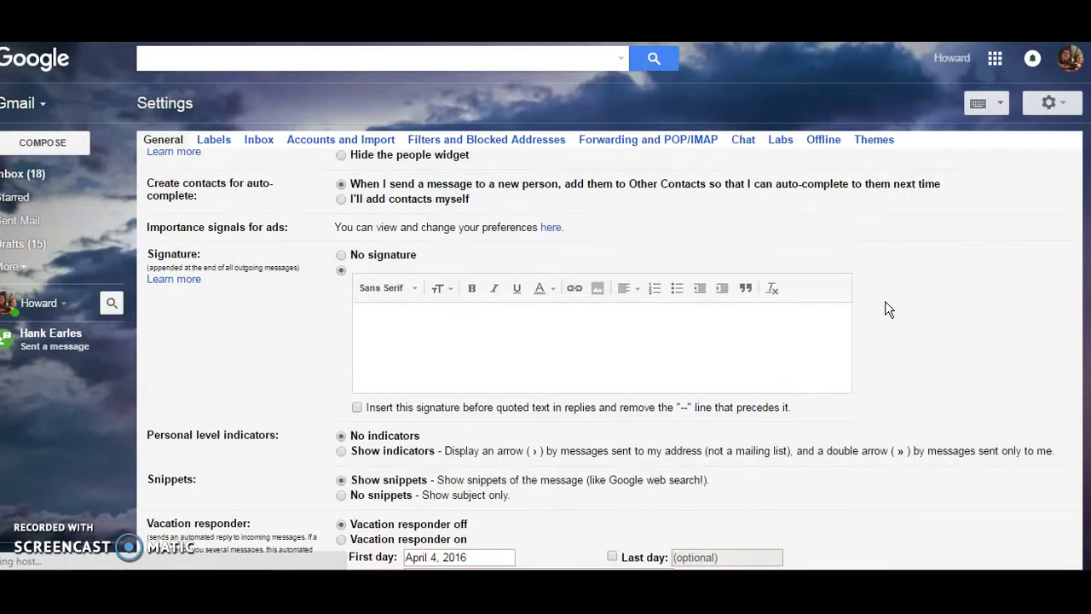
pyautogui.scroll(-10, 885, 301)
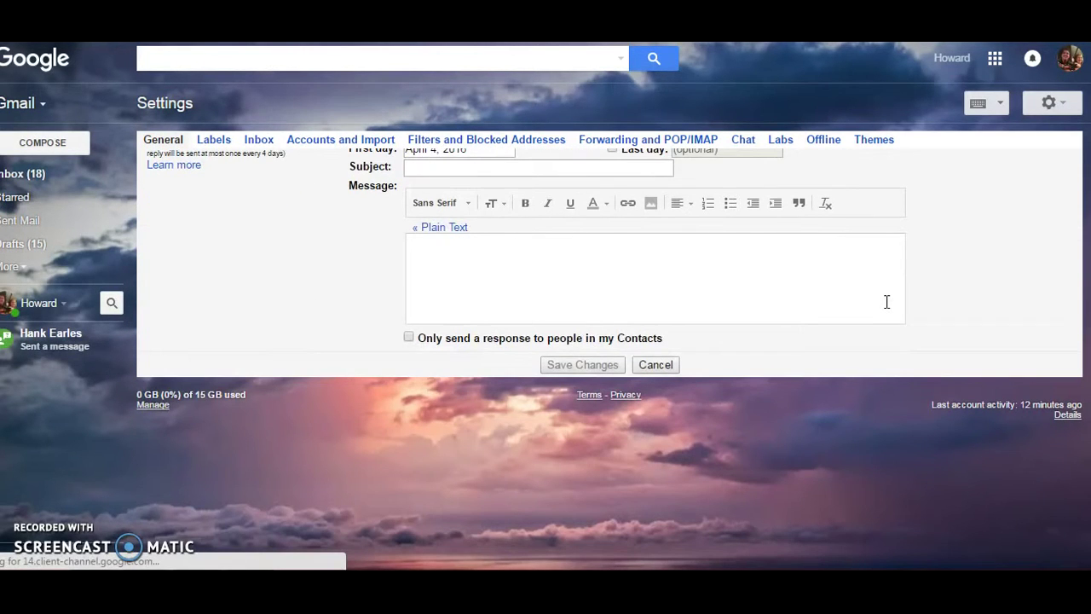
pyautogui.scroll(1, 887, 301)
pyautogui.scroll(3, 887, 301)
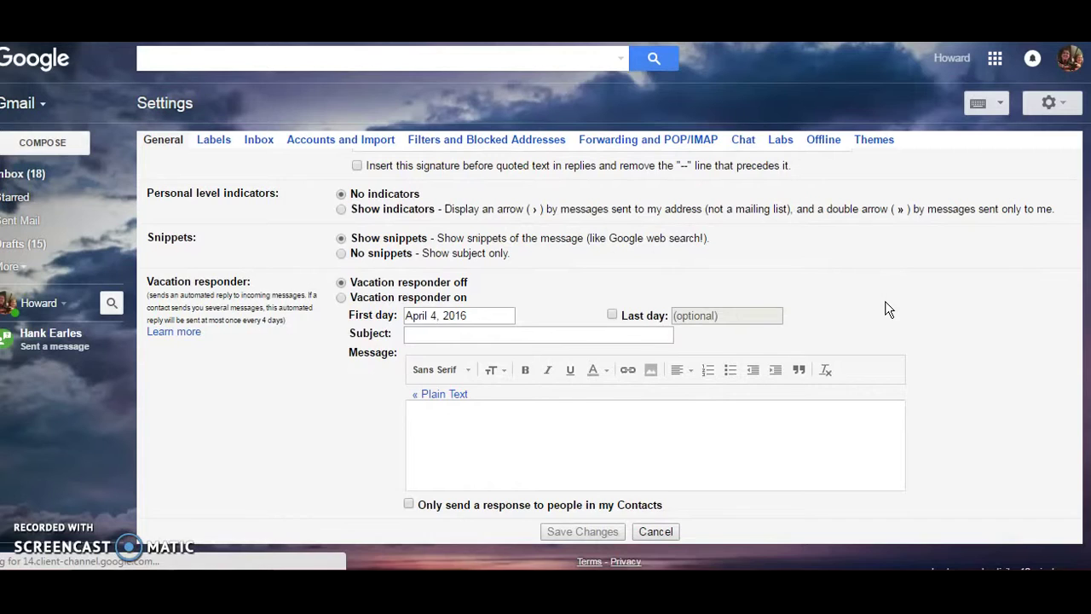
pyautogui.scroll(2, 885, 301)
pyautogui.scroll(10, 885, 301)
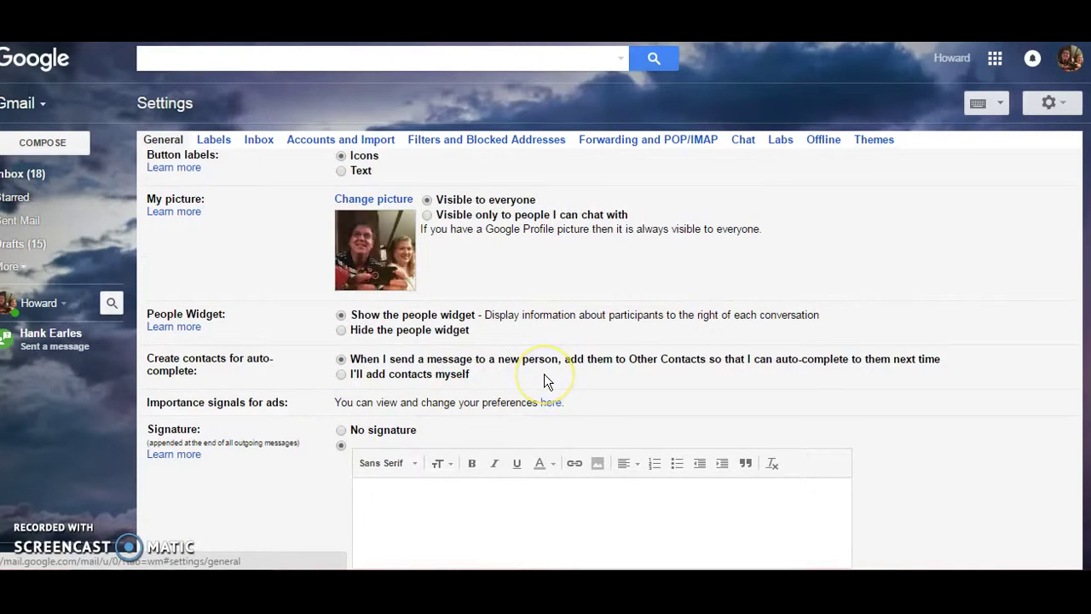
pyautogui.scroll(-2, 544, 373)
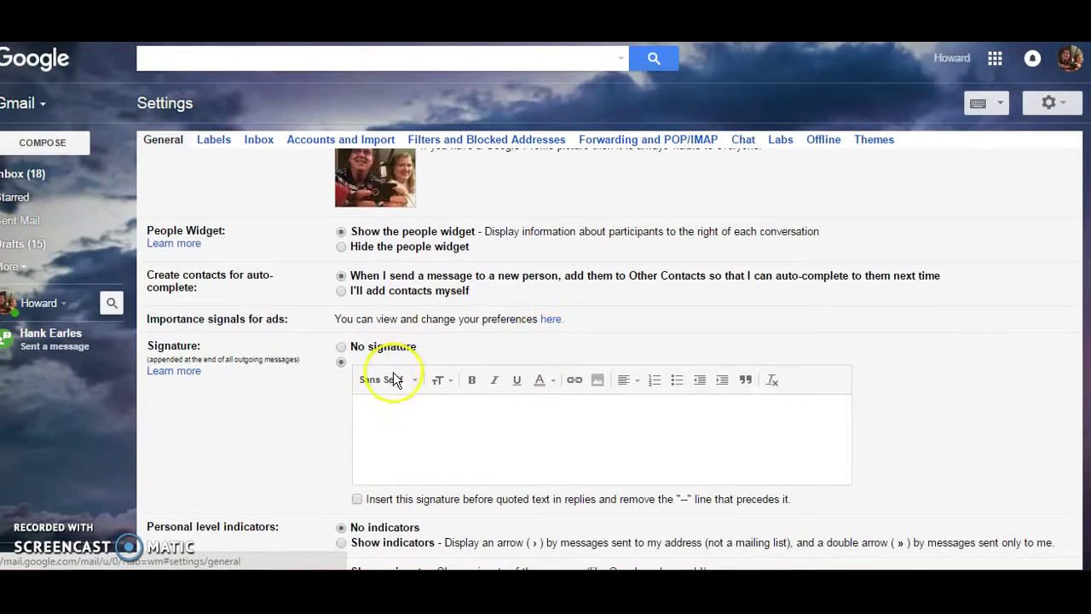
# Paste the 'Executive Vice President' title into the signature and copy it back to the clipboard.
pyautogui.click(410, 408)
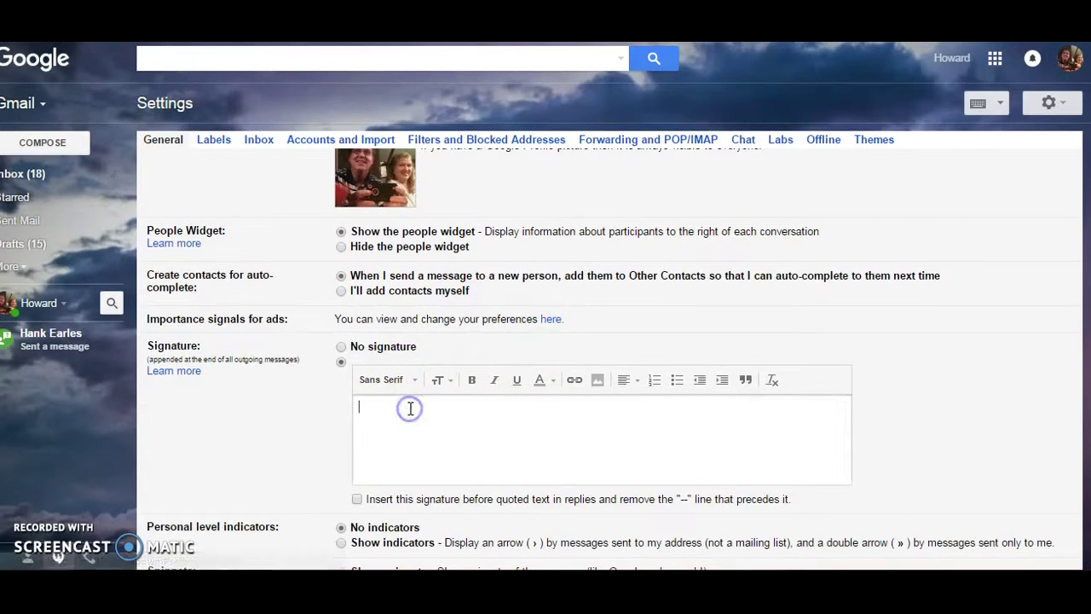
pyautogui.rightClick(410, 408)
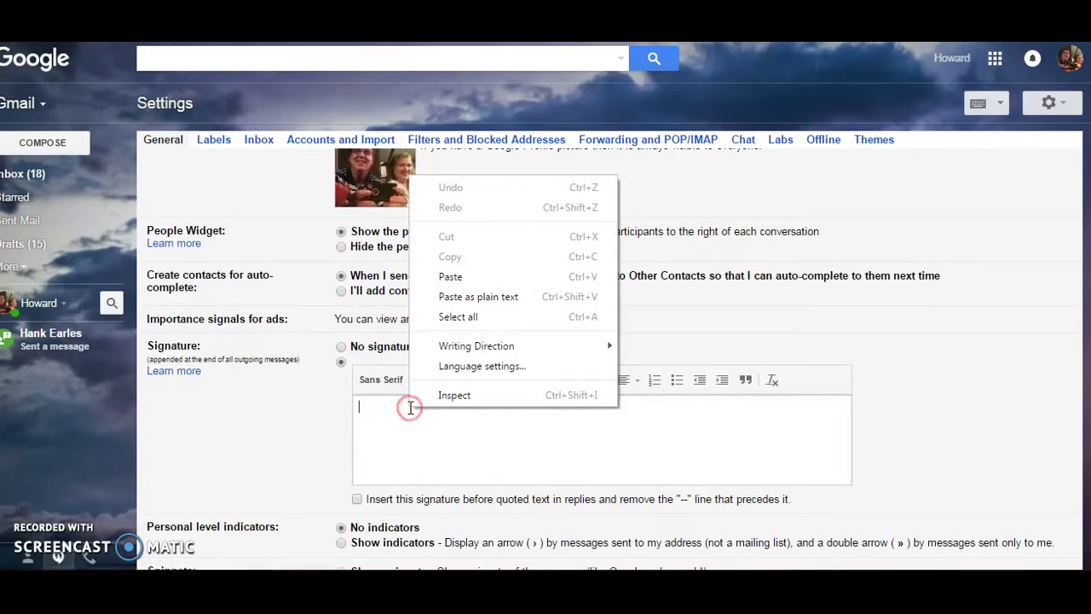
pyautogui.click(491, 278)
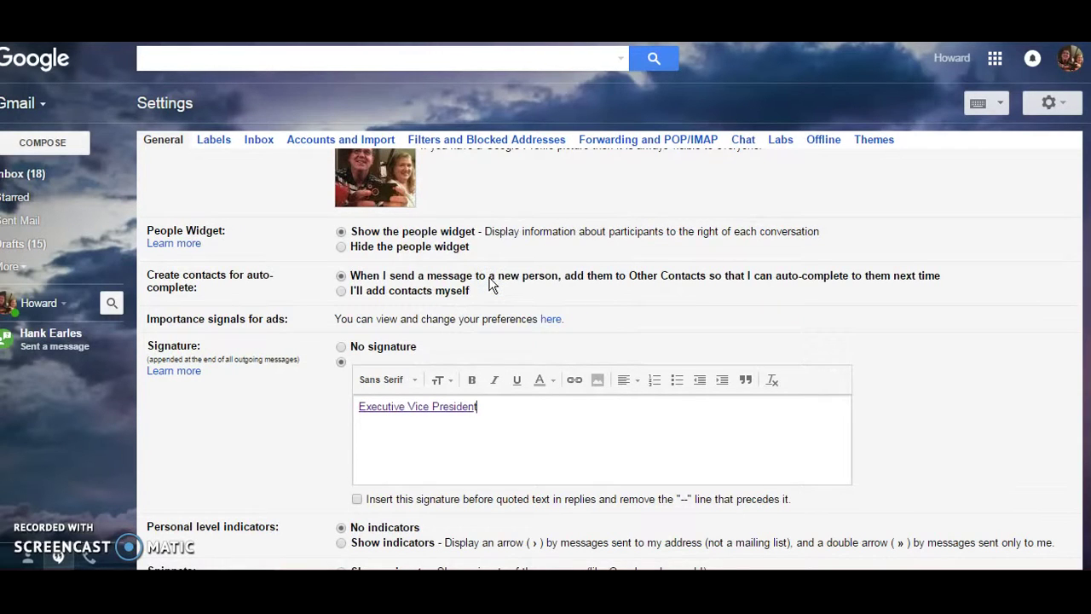
pyautogui.click(358, 407)
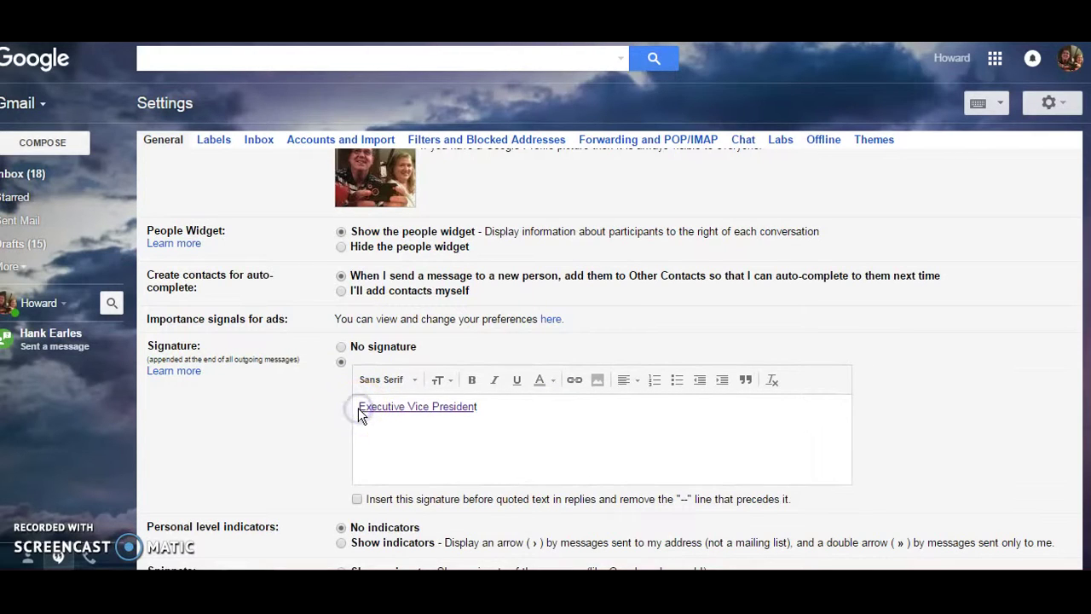
pyautogui.moveTo(489, 408); pyautogui.dragTo(349, 409)
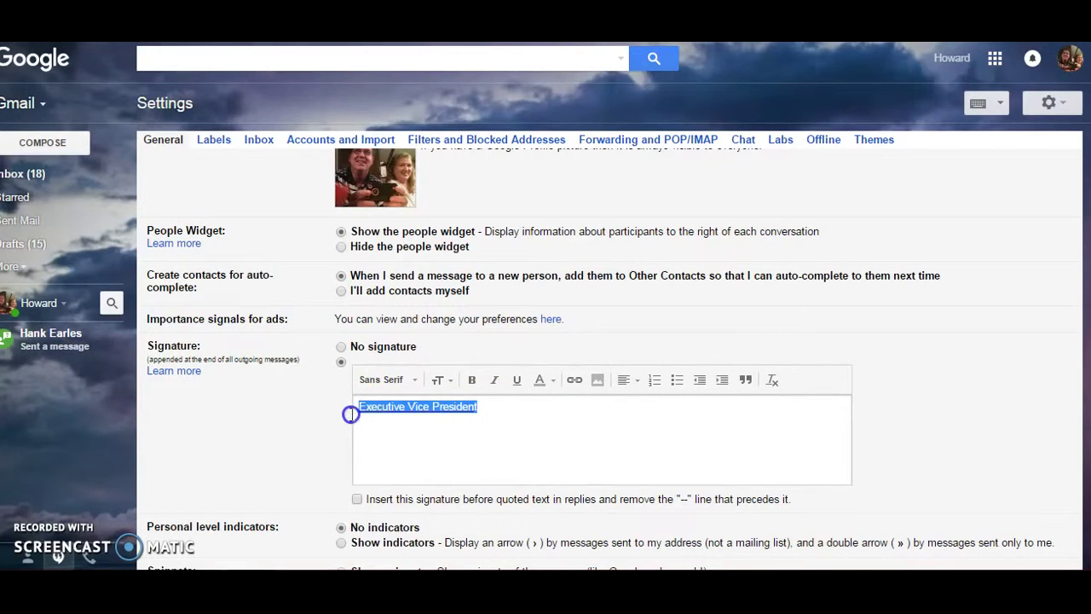
pyautogui.rightClick(455, 406)
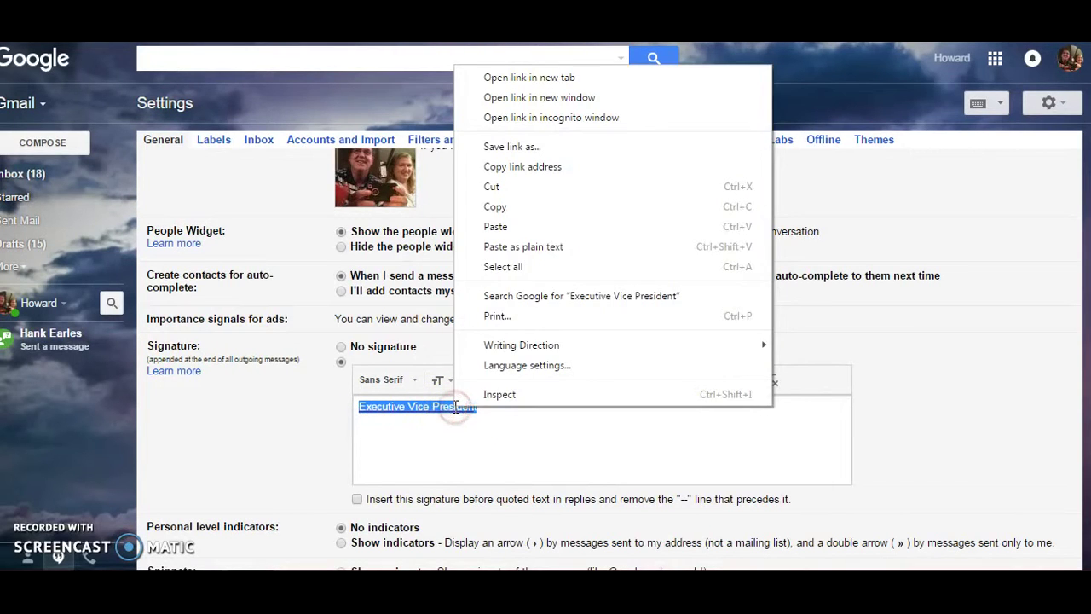
pyautogui.click(546, 207)
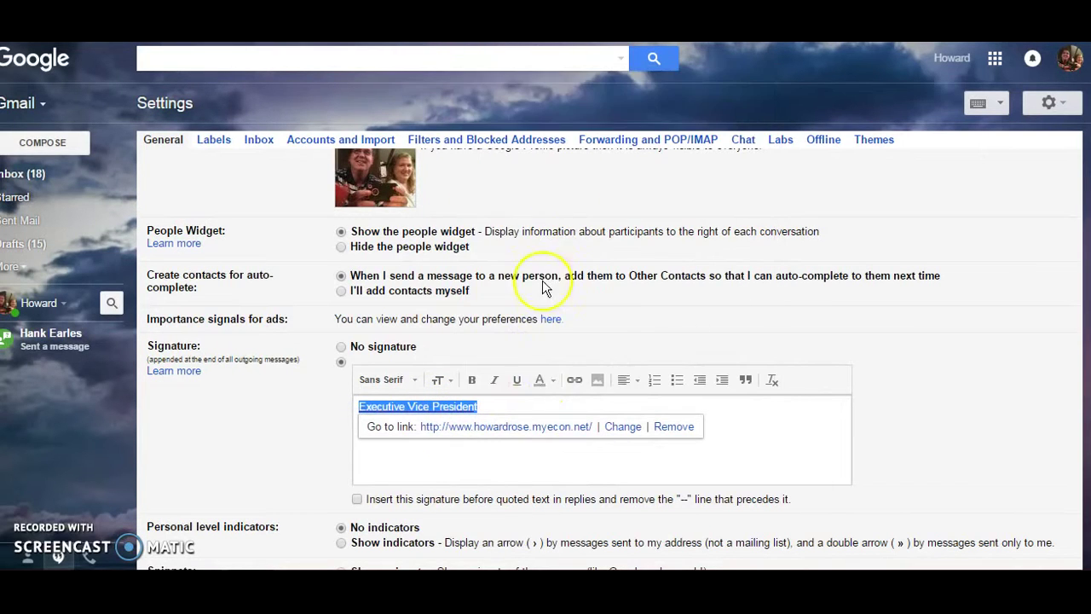
pyautogui.click(523, 408)
pyautogui.press('BackSpace')
pyautogui.press('BackSpace')
pyautogui.press('BackSpace')
pyautogui.press('BackSpace')
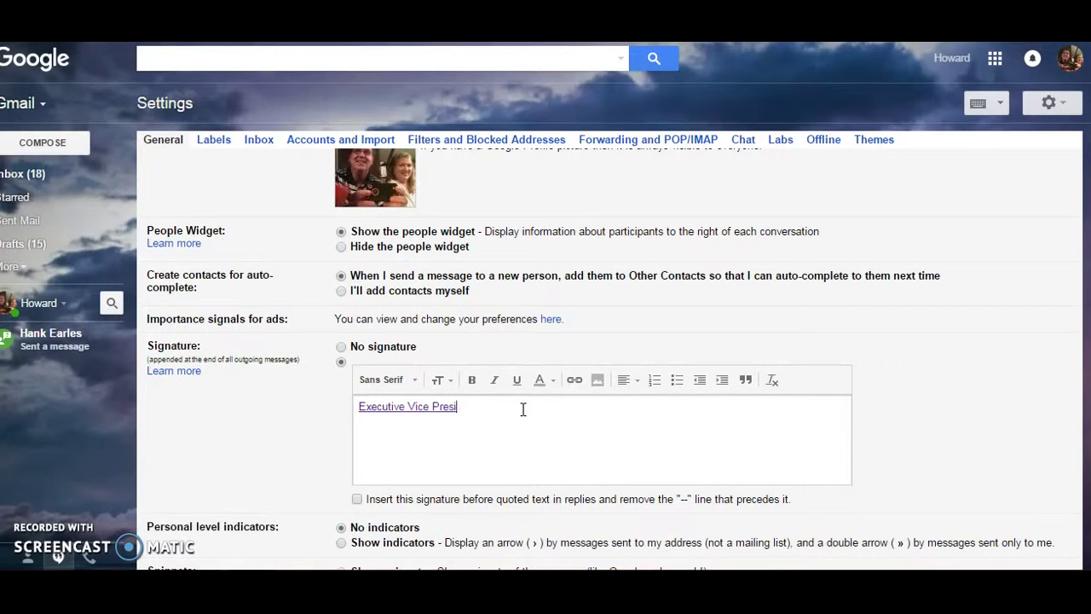
pyautogui.press('BackSpace')
pyautogui.press('BackSpace')
pyautogui.press('BackSpace')
pyautogui.press('BackSpace')
pyautogui.press('BackSpace')
pyautogui.press('BackSpace')
pyautogui.press('BackSpace')
pyautogui.press('BackSpace')
pyautogui.press('BackSpace')
pyautogui.press('BackSpace')
pyautogui.press('BackSpace')
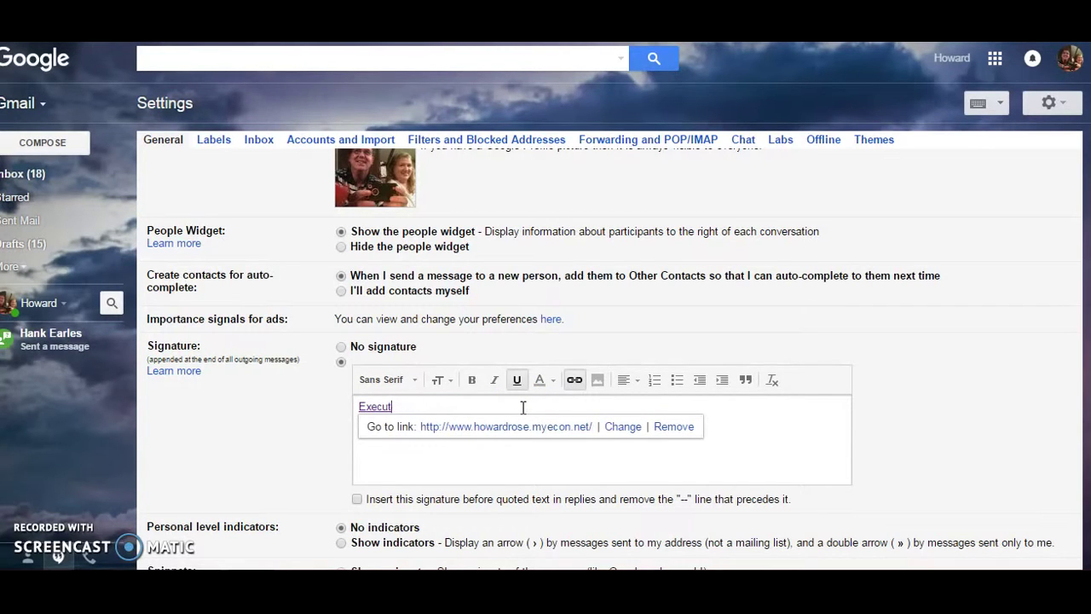
pyautogui.press('BackSpace')
pyautogui.press('BackSpace')
pyautogui.press('BackSpace')
pyautogui.press('BackSpace')
pyautogui.press('BackSpace')
pyautogui.press('BackSpace')
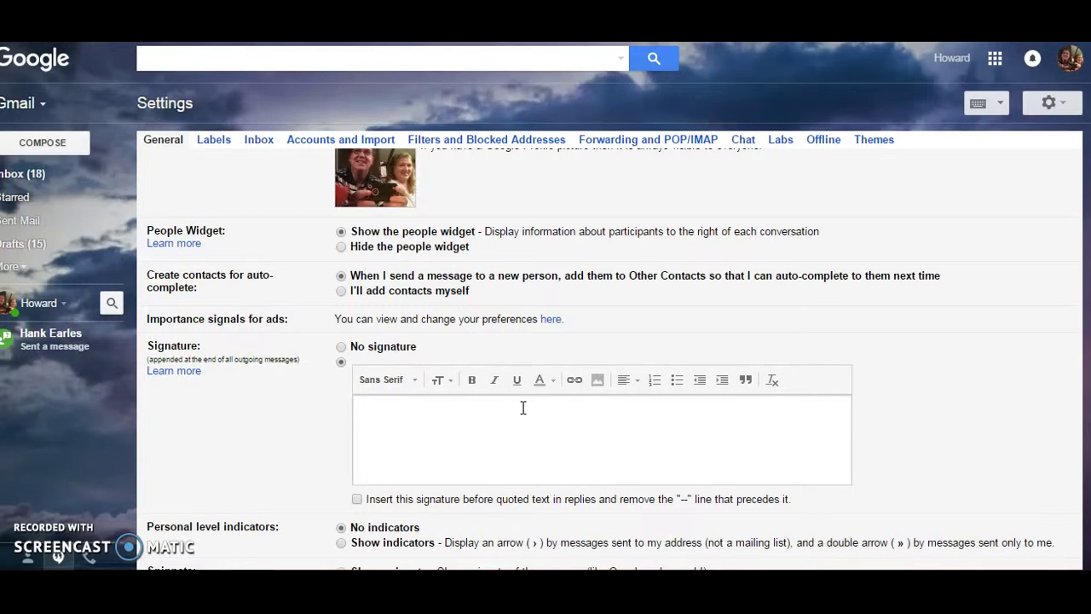
pyautogui.write('How')
pyautogui.write('ard ')
pyautogui.write('R')
pyautogui.write('ose ')
pyautogui.write('903')
pyautogui.write('9')
pyautogui.press('BackSpace')
pyautogui.write('-92')
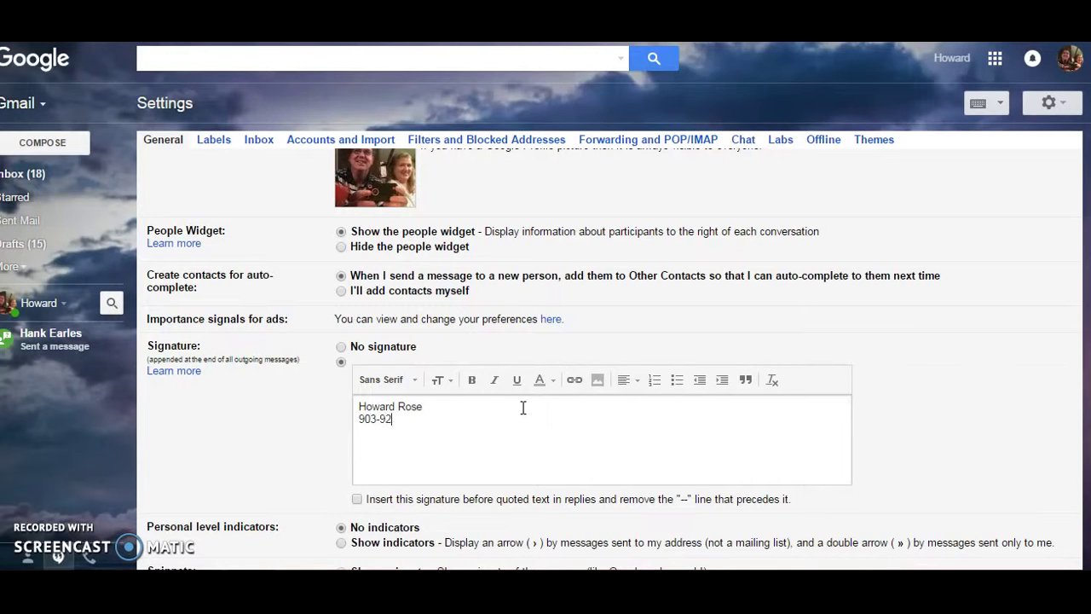
pyautogui.write('0-')
pyautogui.write('5980')
pyautogui.click(577, 384)
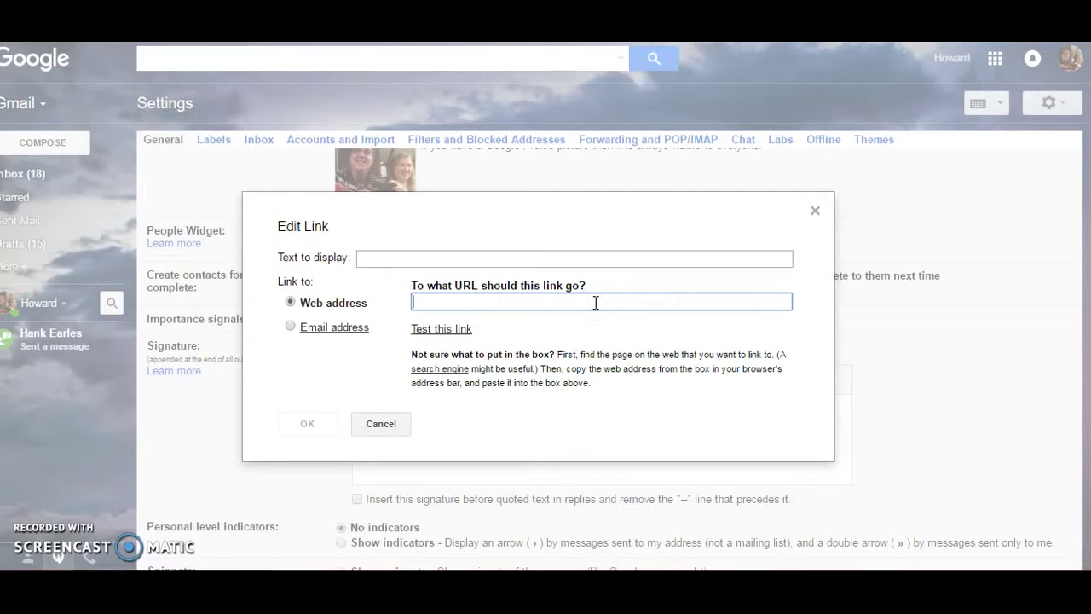
pyautogui.write('www')
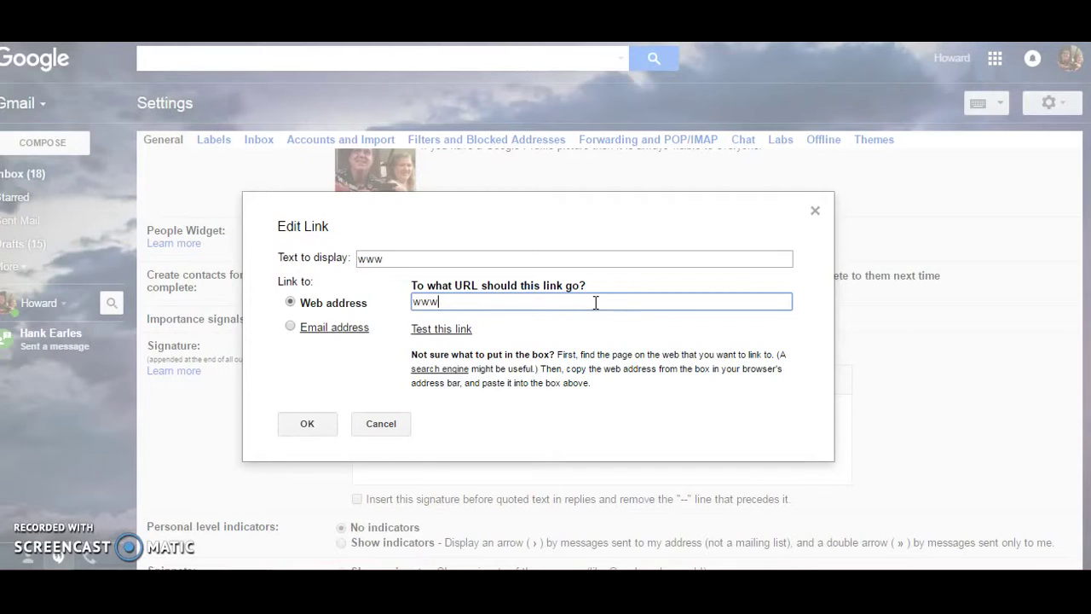
pyautogui.press('BackSpace')
pyautogui.press('BackSpace')
pyautogui.press('BackSpace')
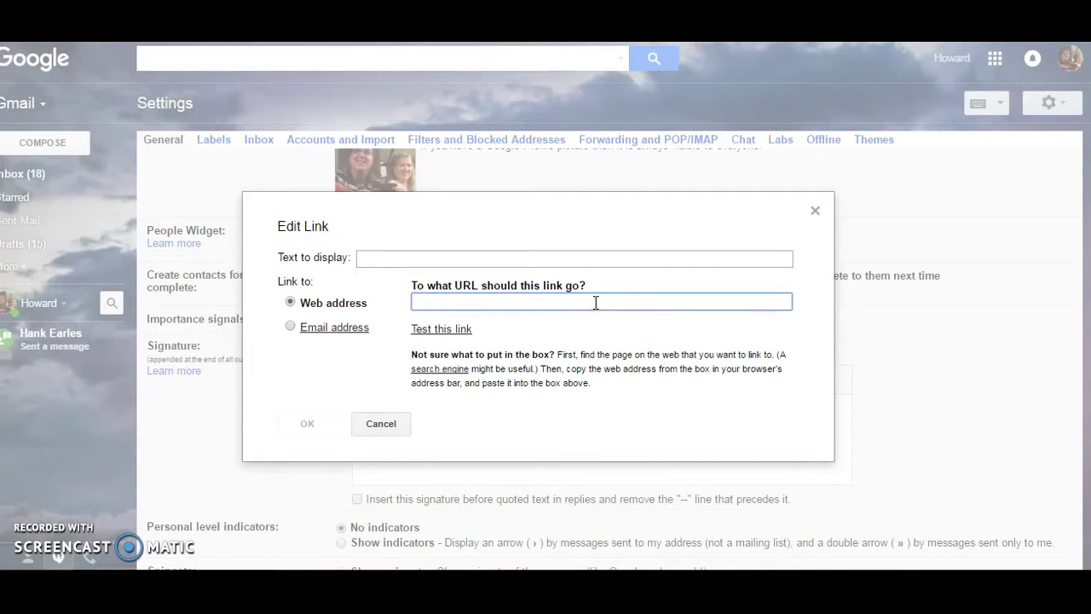
pyautogui.write('http')
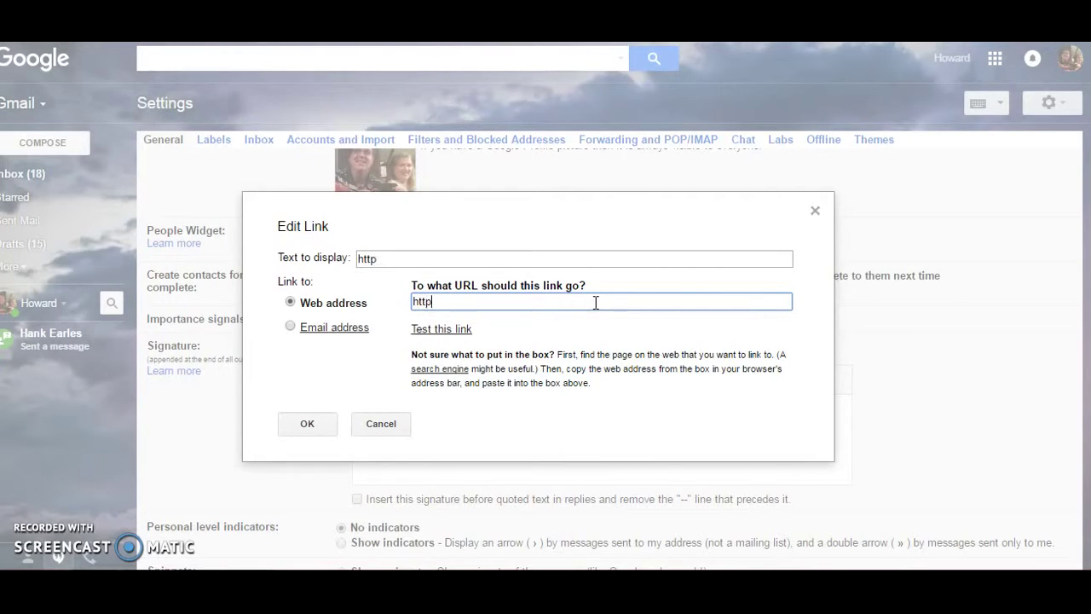
pyautogui.write(':')
pyautogui.write('//')
pyautogui.write('www.')
pyautogui.write('howa')
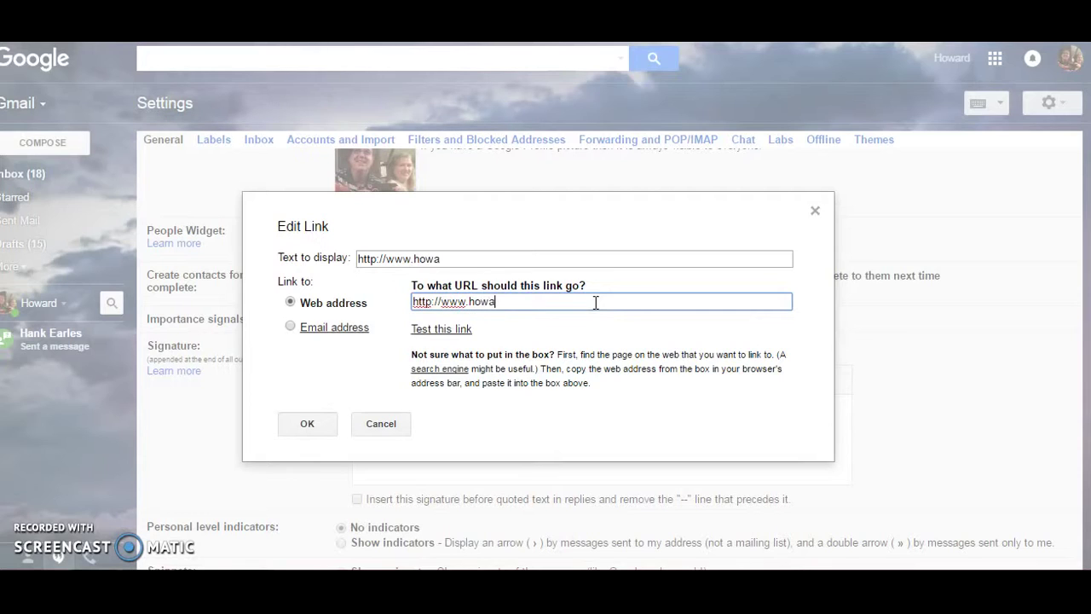
pyautogui.write('rdr')
pyautogui.write('ose.m')
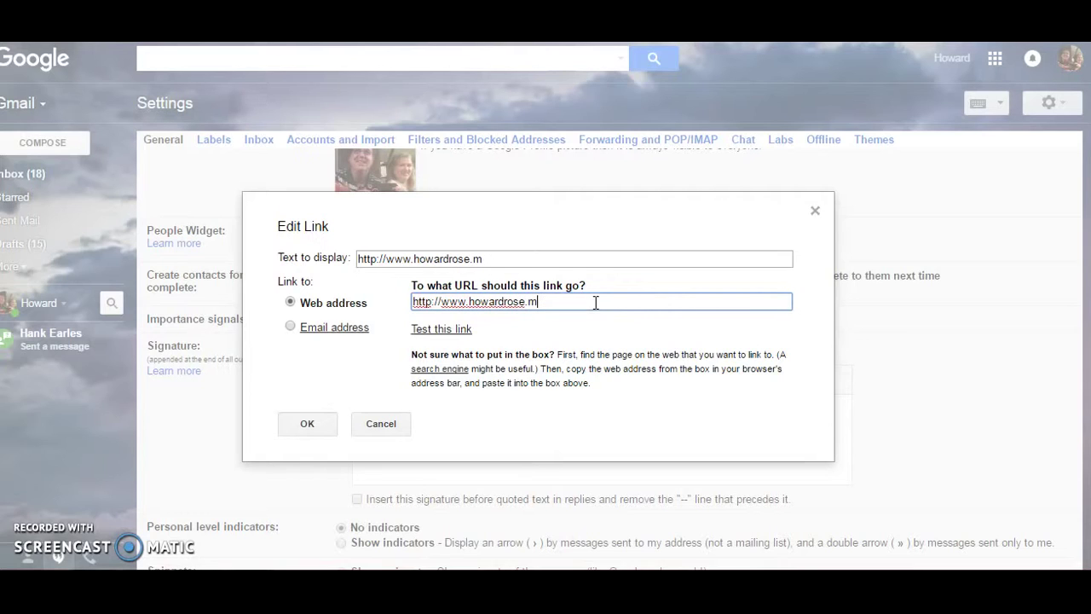
pyautogui.write('yeco')
pyautogui.write('n.n')
pyautogui.write('et')
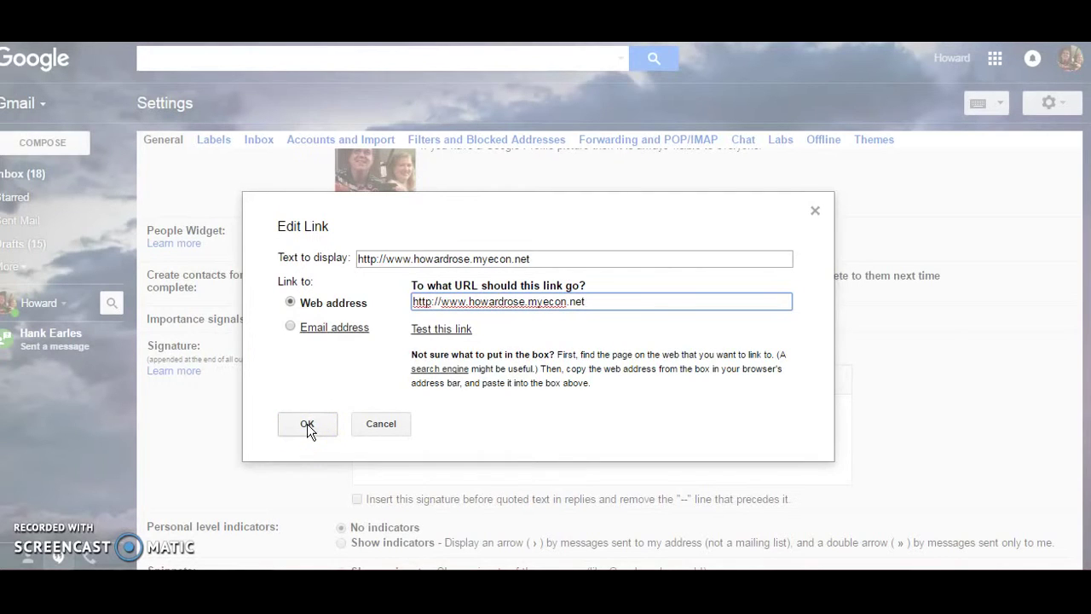
# Change the link's display text to 'Executive Vice President' and confirm it.
pyautogui.click(545, 260)
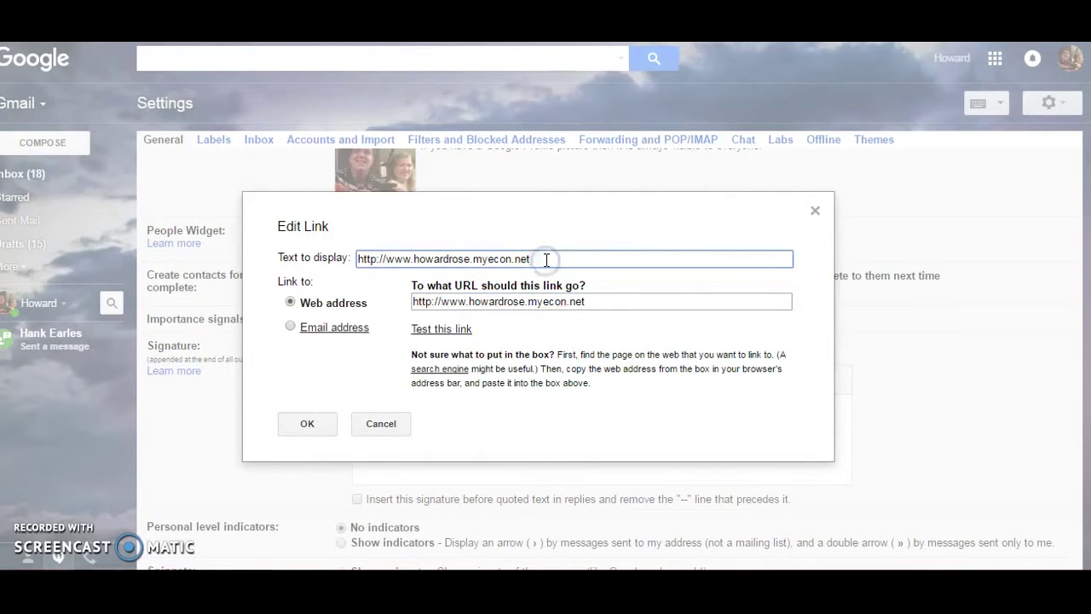
pyautogui.press('BackSpace')
pyautogui.press('BackSpace')
pyautogui.press('BackSpace')
pyautogui.press('BackSpace')
pyautogui.press('BackSpace')
pyautogui.press('BackSpace')
pyautogui.press('BackSpace')
pyautogui.press('BackSpace')
pyautogui.press('BackSpace')
pyautogui.press('BackSpace')
pyautogui.press('BackSpace')
pyautogui.press('BackSpace')
pyautogui.press('BackSpace')
pyautogui.press('BackSpace')
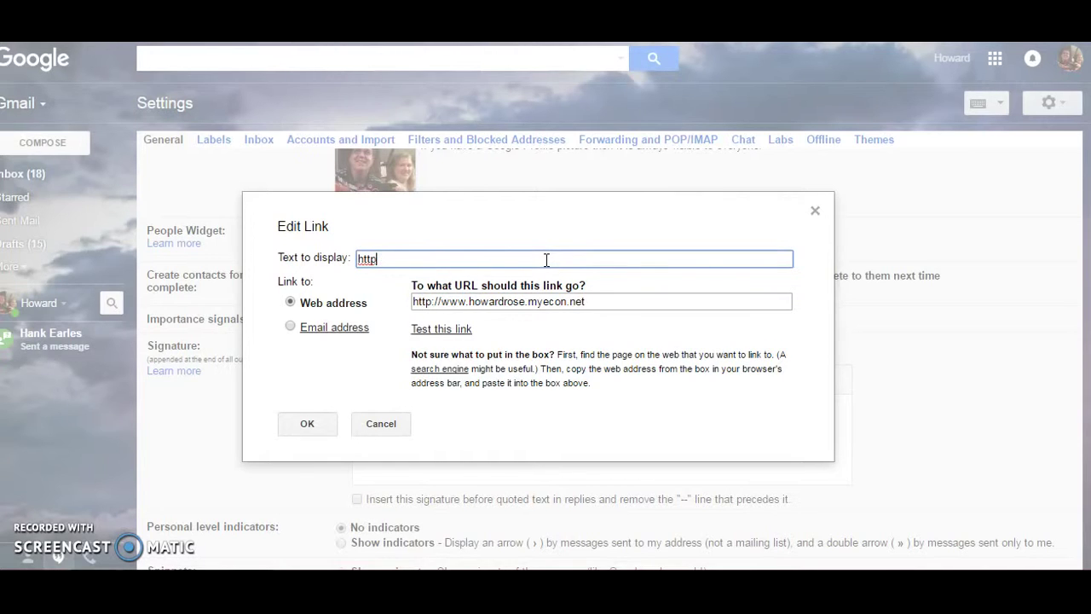
pyautogui.press('BackSpace')
pyautogui.press('BackSpace')
pyautogui.press('BackSpace')
pyautogui.rightClick(543, 259)
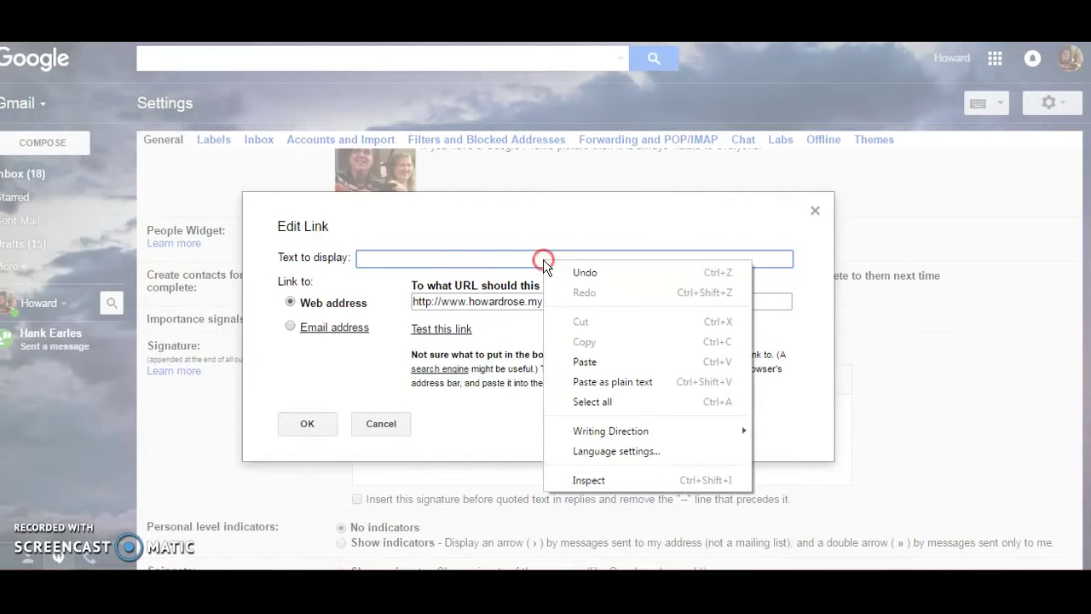
pyautogui.click(586, 361)
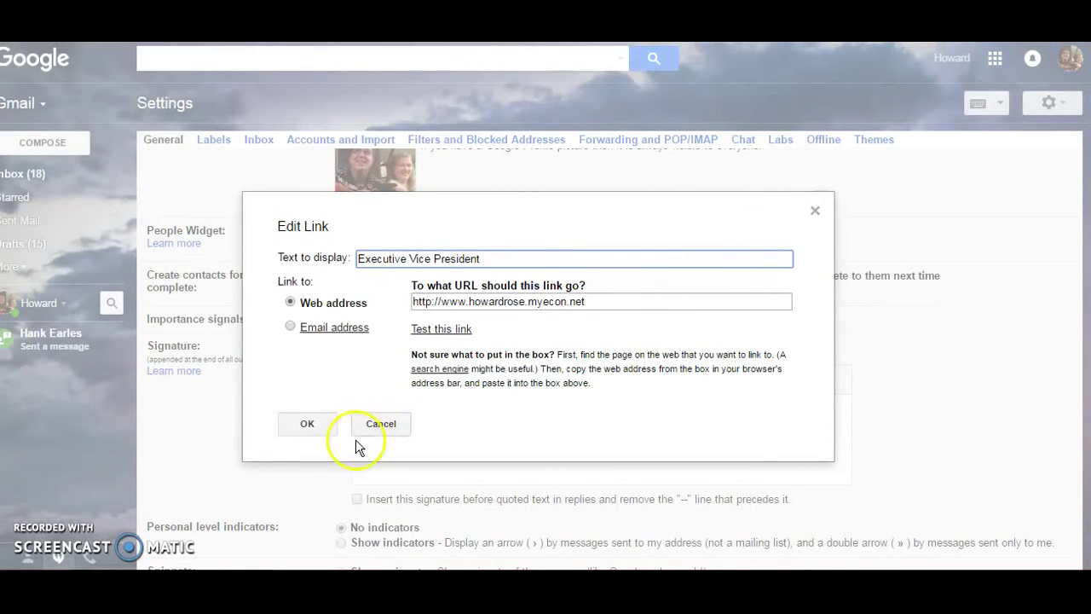
pyautogui.click(310, 427)
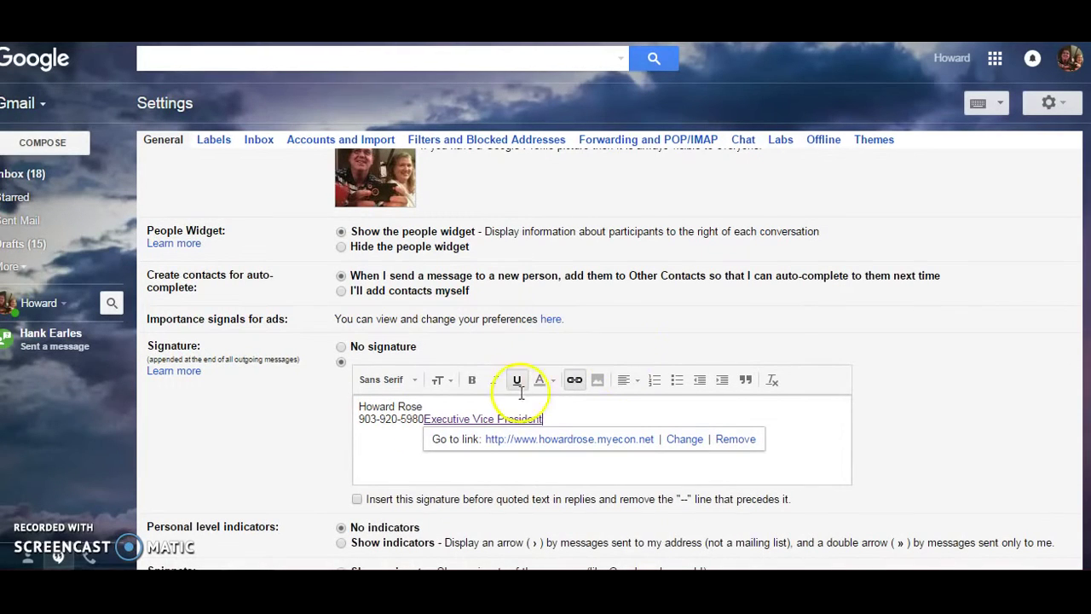
# Move the Executive Vice President link to its own line and insert photo (2).JPG from My Drive.
pyautogui.click(424, 419)
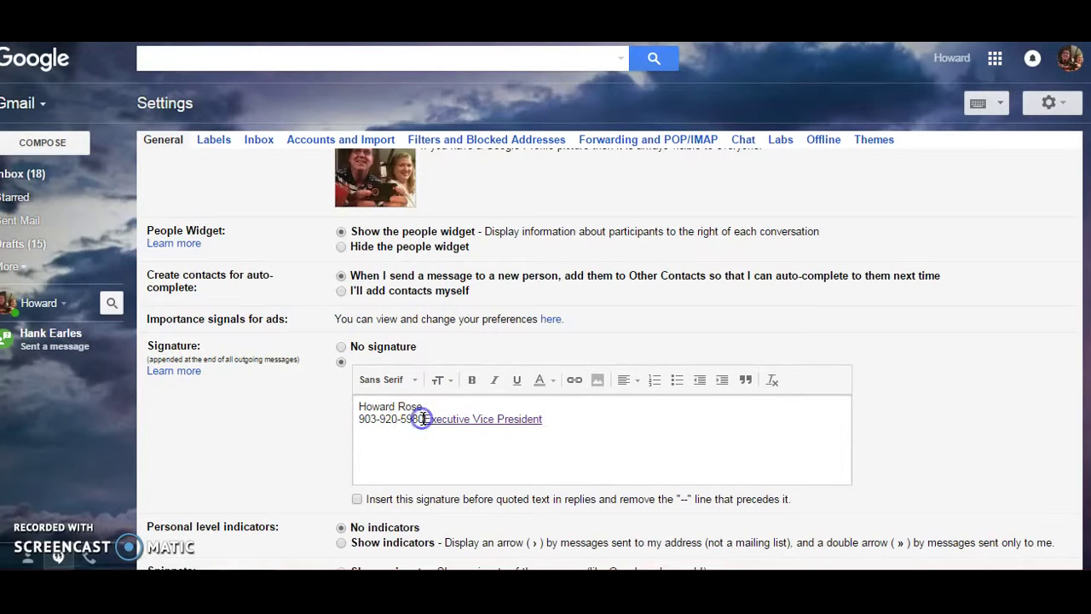
pyautogui.press('Return')
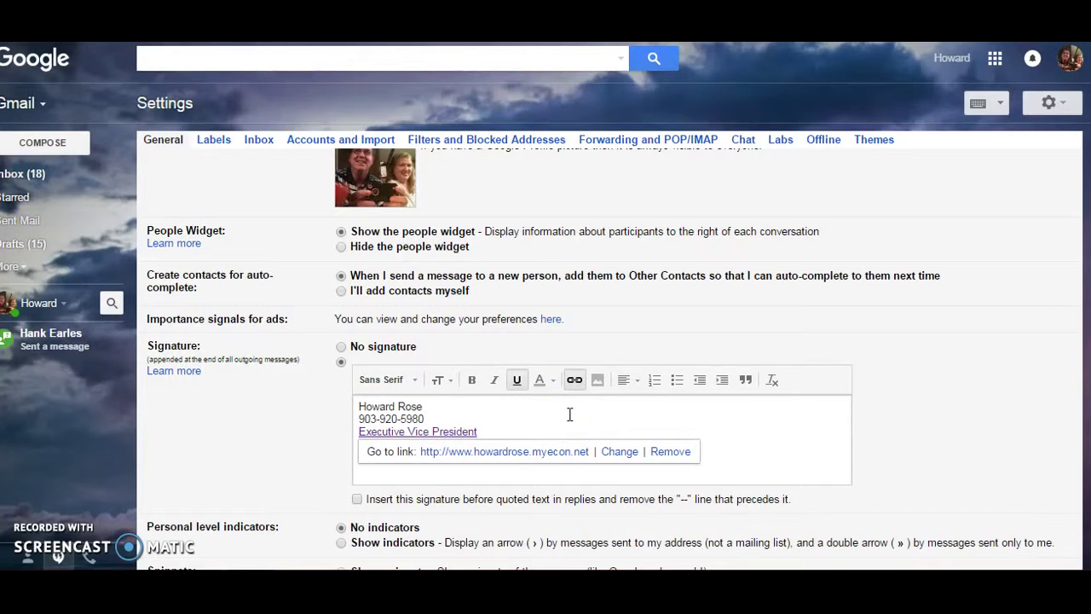
pyautogui.click(598, 379)
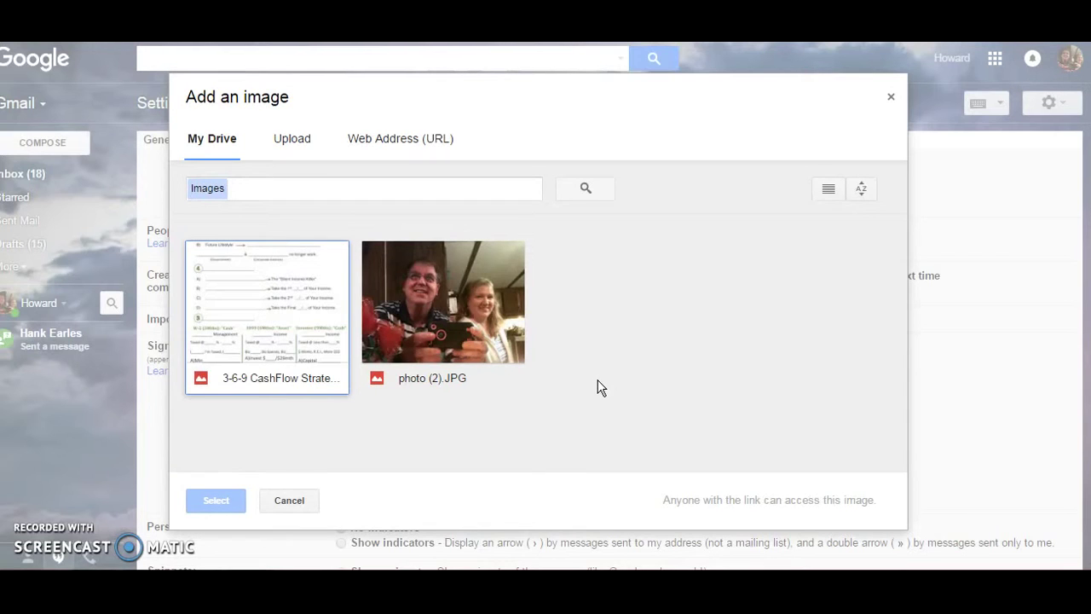
pyautogui.click(465, 312)
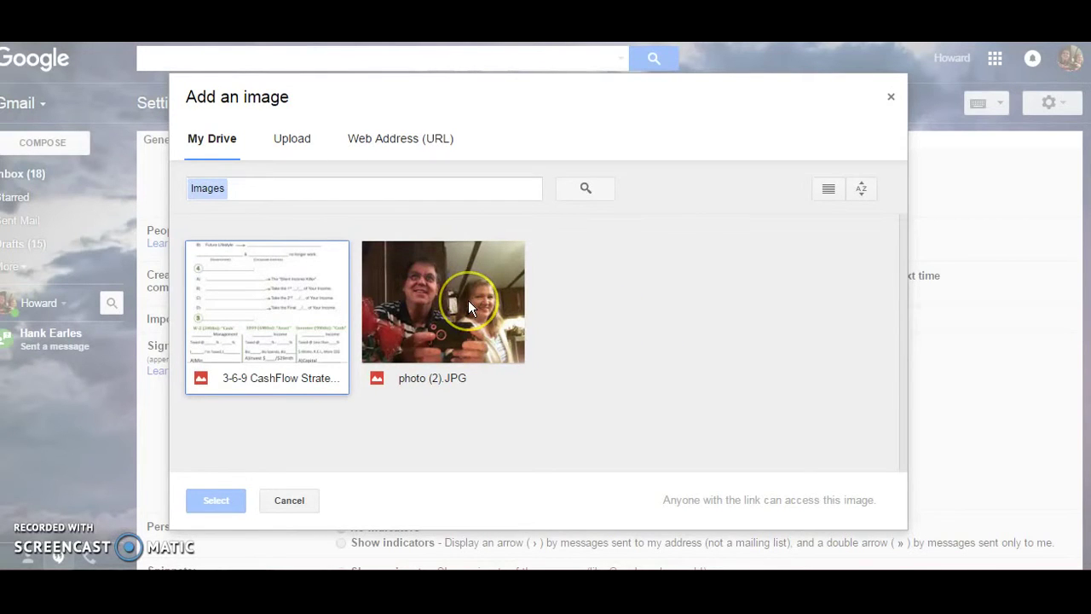
pyautogui.click(469, 301)
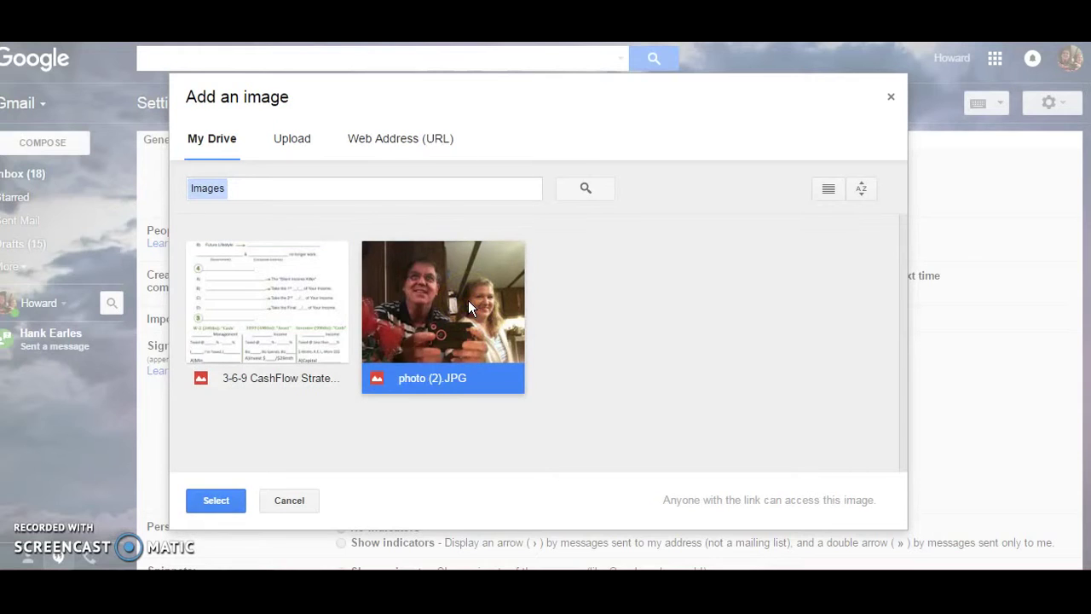
pyautogui.click(223, 512)
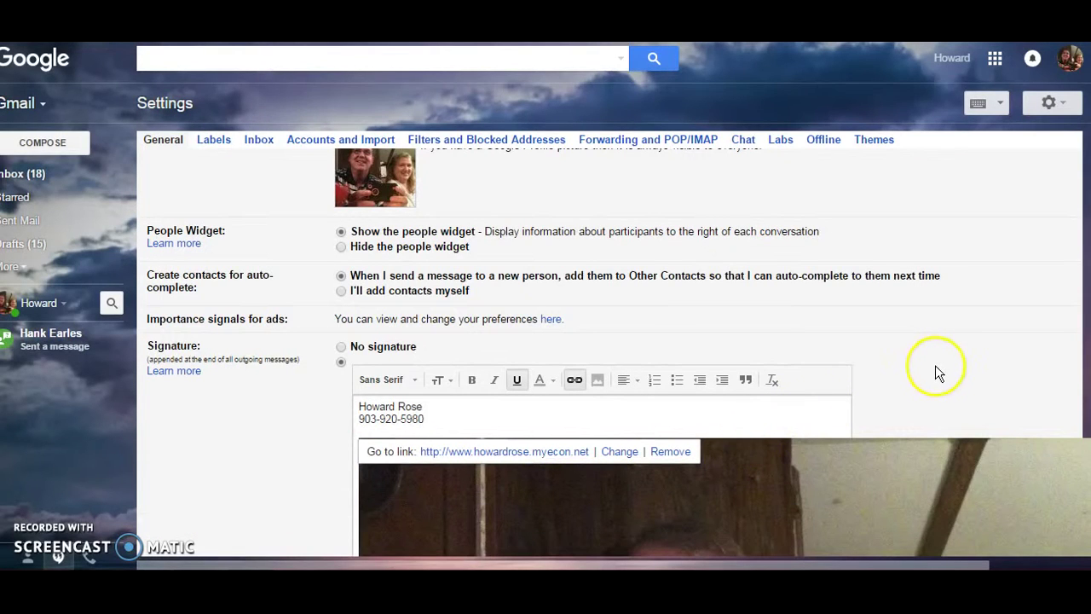
# Review the inserted signature photo and select it to show its size options.
pyautogui.scroll(-2, 936, 365)
pyautogui.scroll(-1, 935, 365)
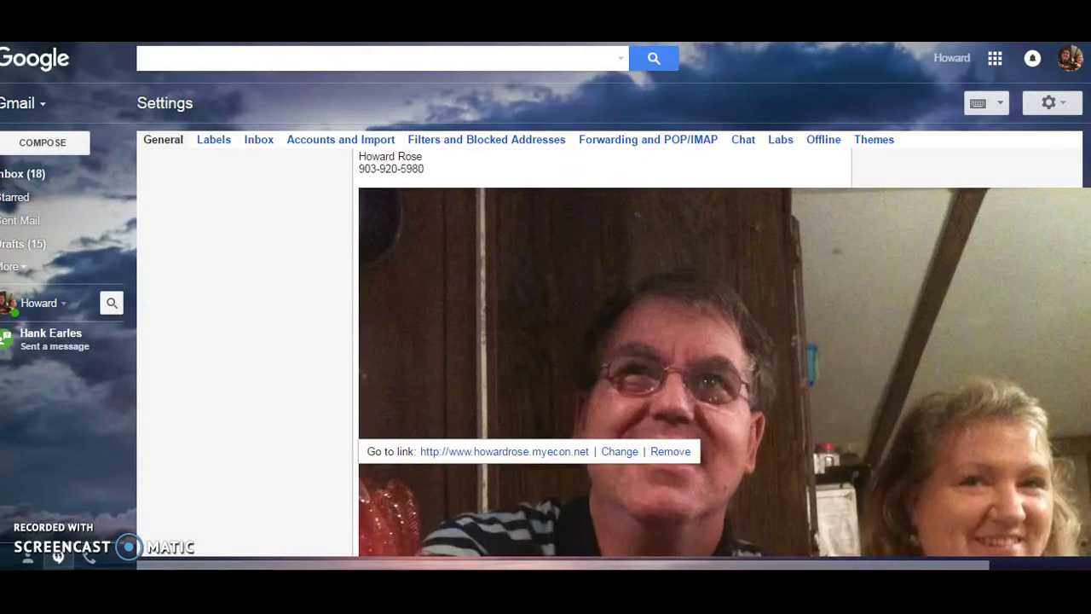
pyautogui.scroll(-3, 863, 371)
pyautogui.scroll(-2, 864, 371)
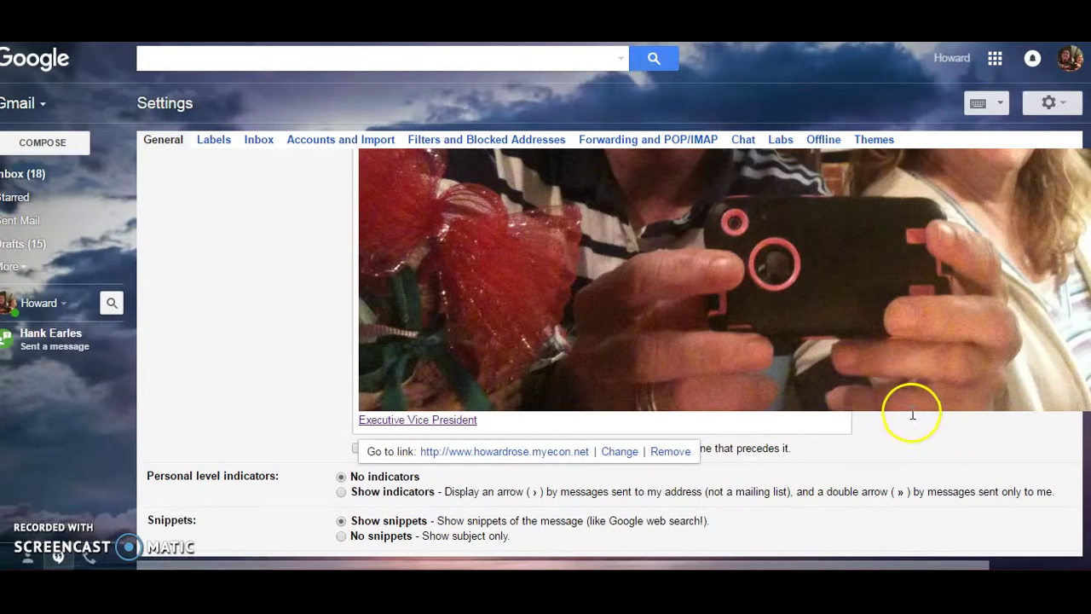
pyautogui.scroll(2, 911, 400)
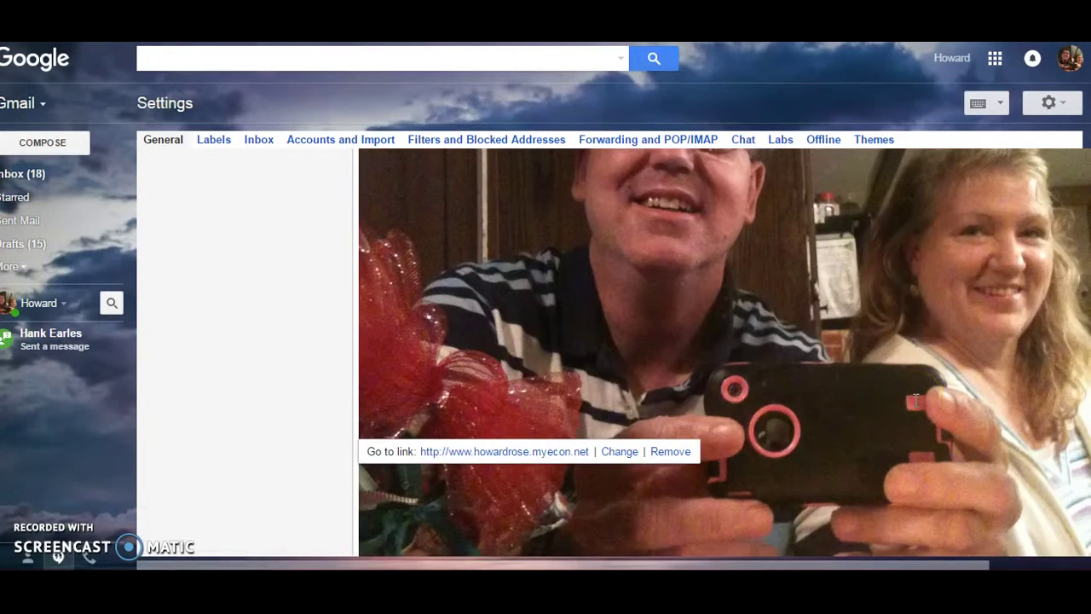
pyautogui.scroll(2, 915, 399)
pyautogui.moveTo(915, 399); pyautogui.dragTo(864, 415)
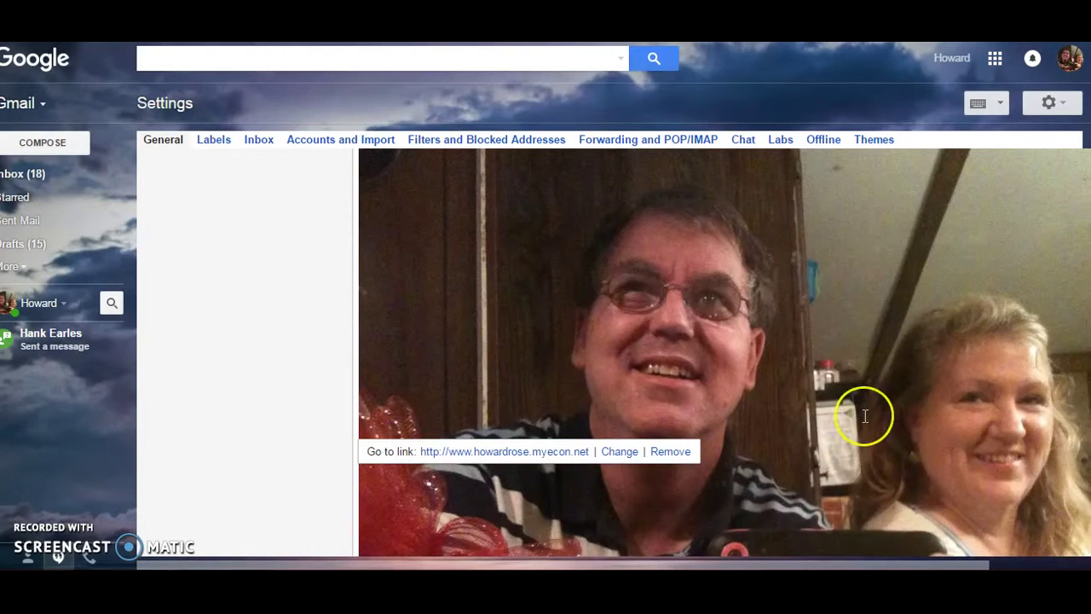
pyautogui.click(892, 391)
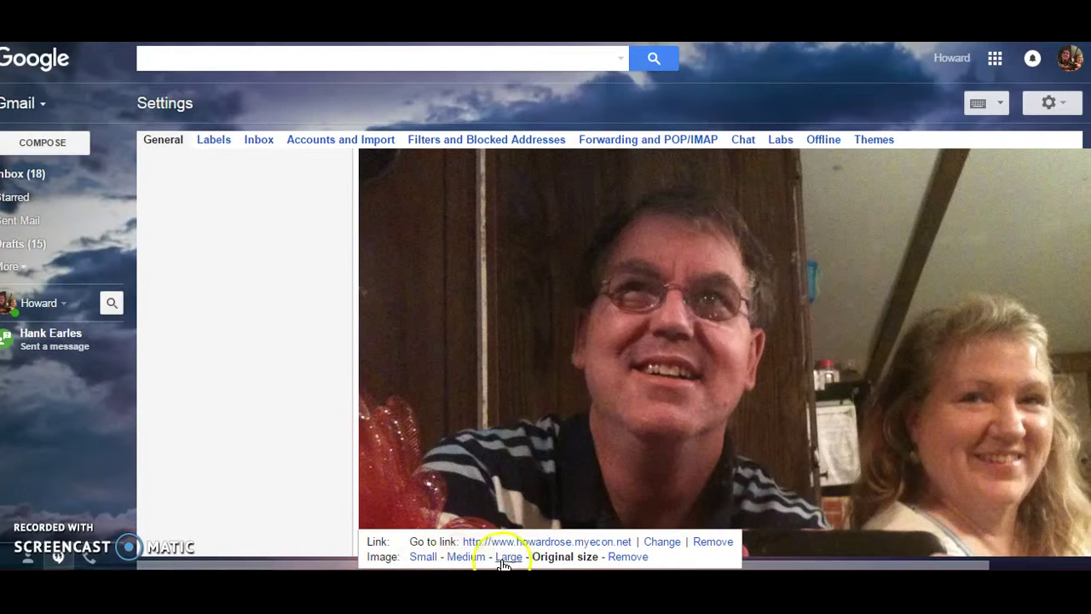
# Set the signature photo to Small and save the settings changes.
pyautogui.click(422, 558)
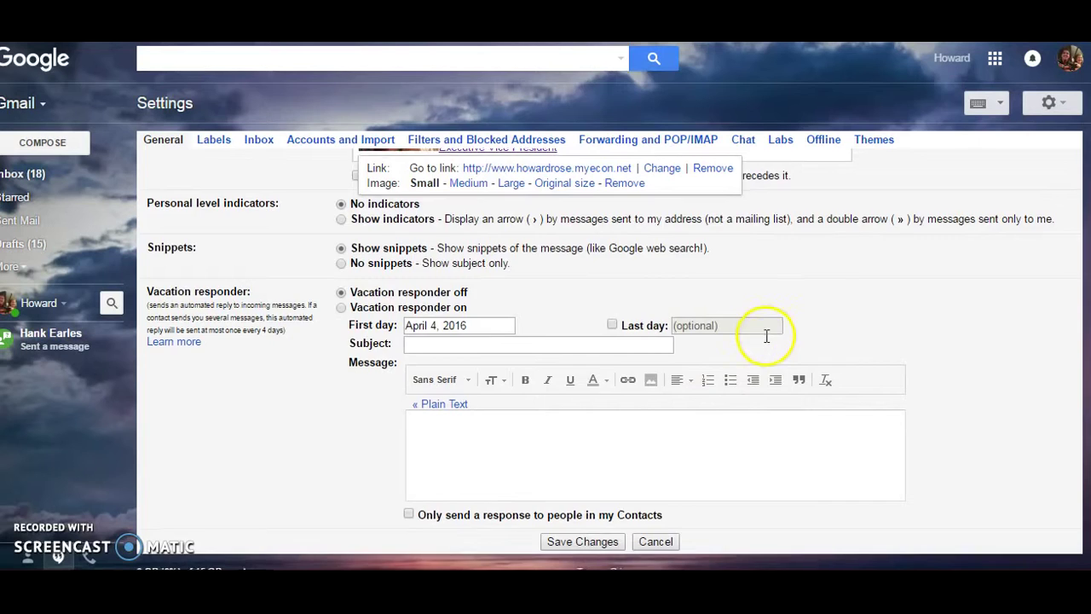
pyautogui.scroll(-2, 765, 335)
pyautogui.scroll(3, 765, 335)
pyautogui.scroll(2, 764, 337)
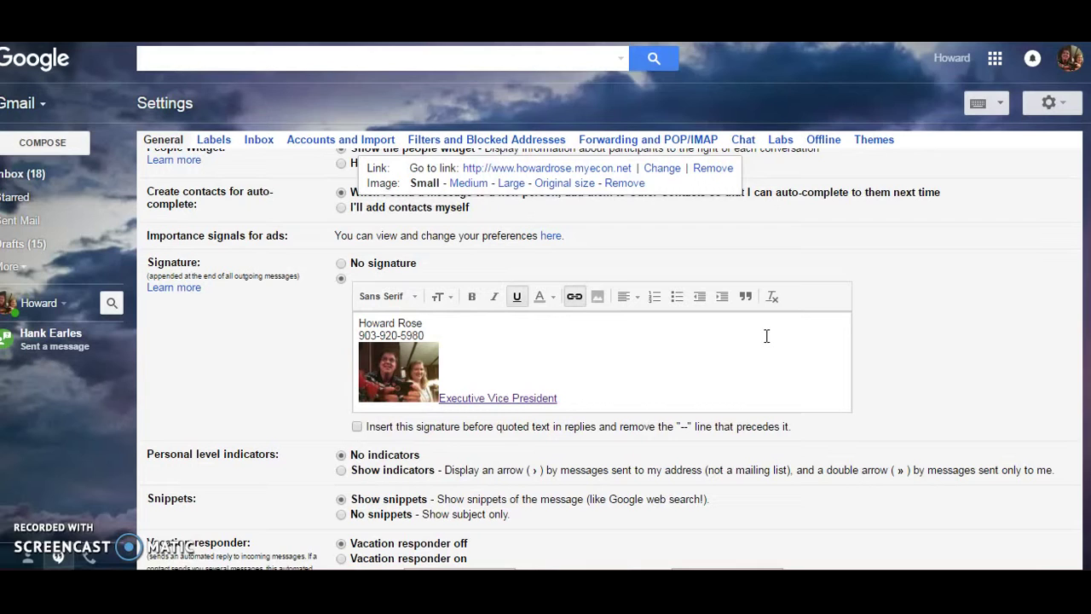
pyautogui.scroll(-1, 766, 336)
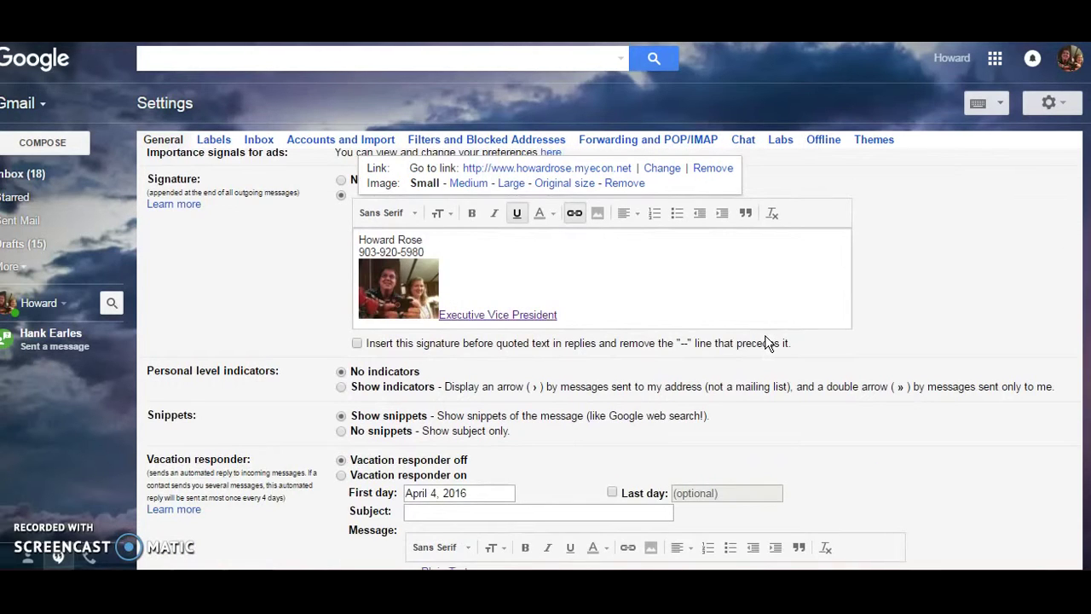
pyautogui.scroll(-1, 767, 338)
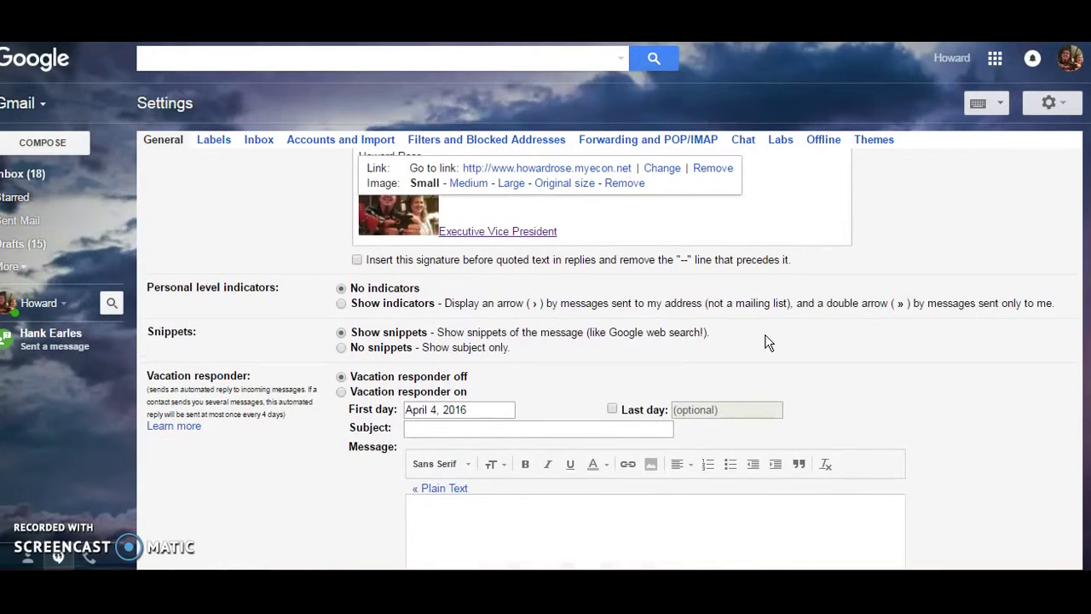
pyautogui.scroll(-2, 765, 336)
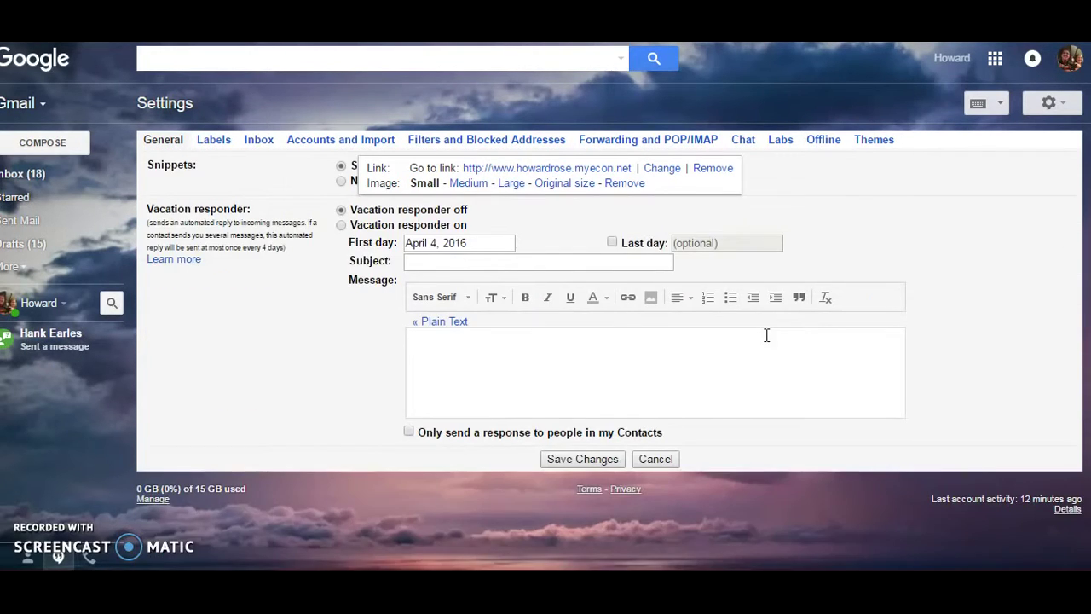
pyautogui.click(591, 460)
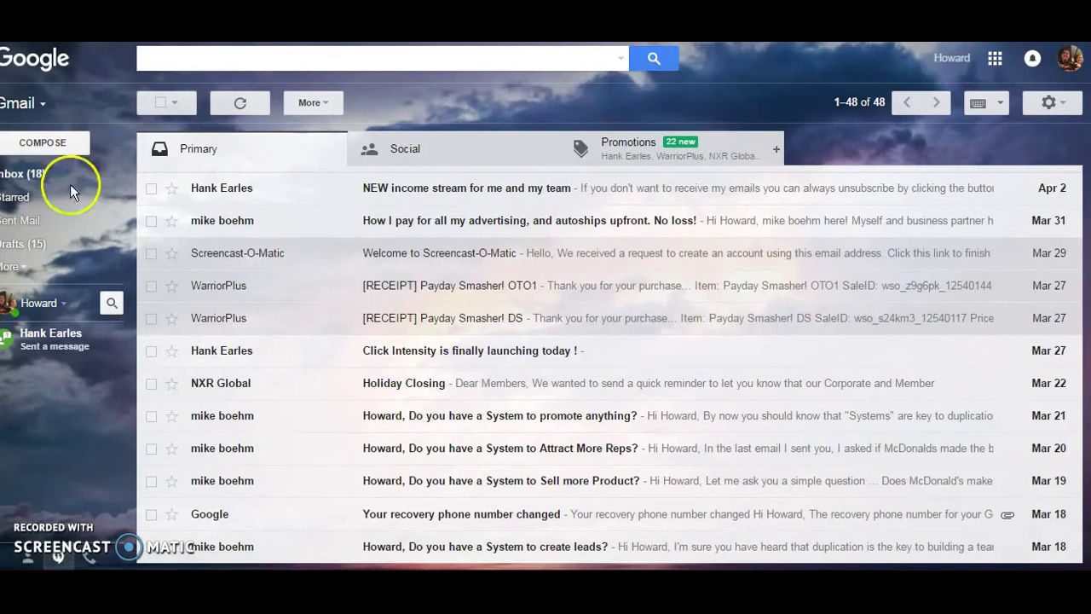
# Compose a new message to preview the saved signature.
pyautogui.click(58, 143)
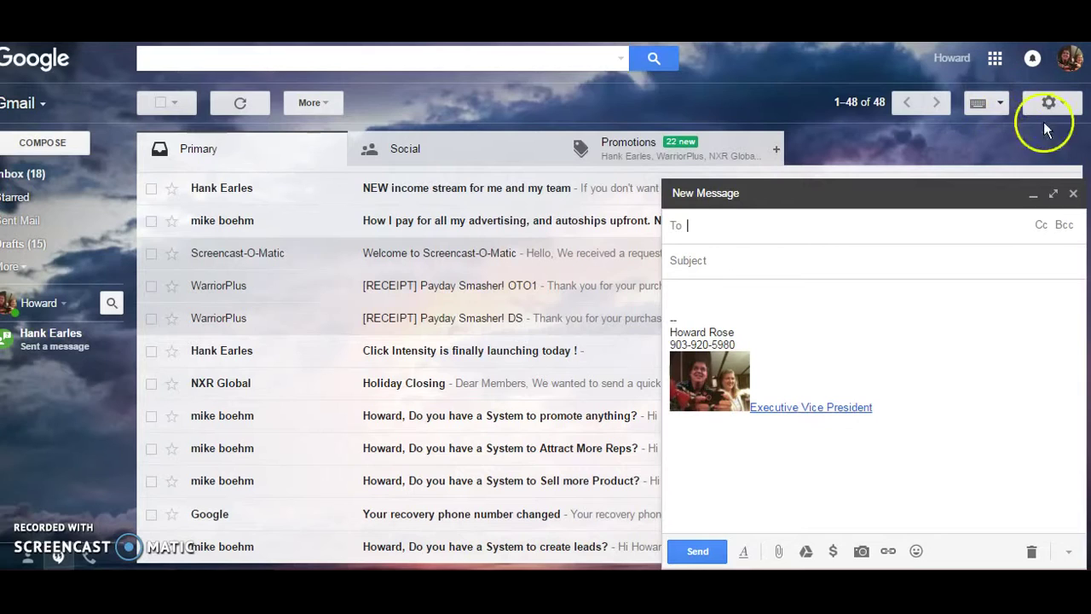
# Expand the new message draft to full screen.
pyautogui.click(1054, 195)
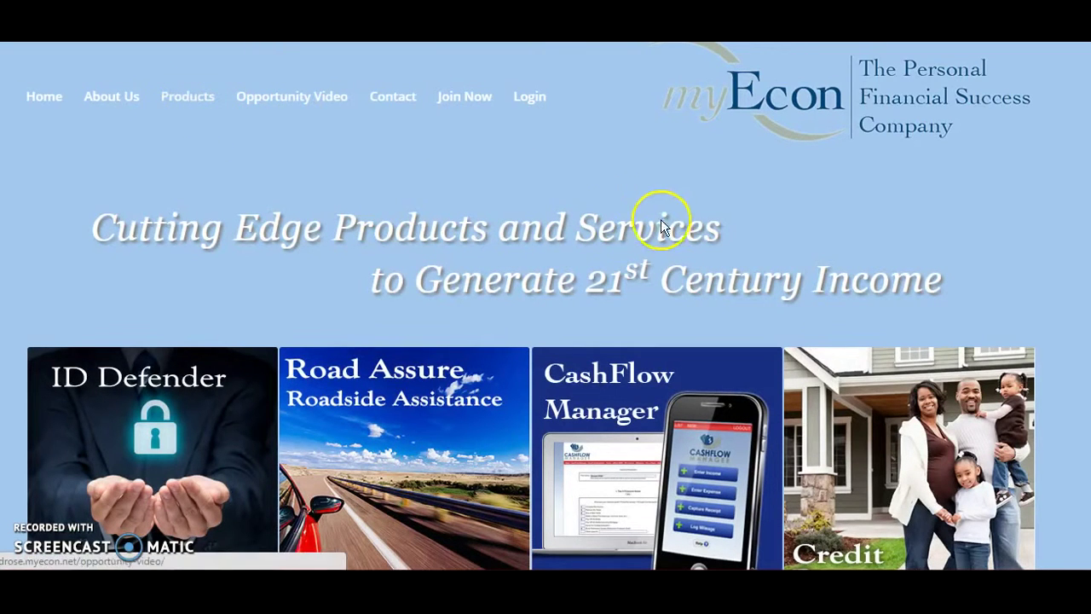
# Scroll down and back up through the myEcon Products page tiles.
pyautogui.scroll(-5, 662, 216)
pyautogui.scroll(-3, 665, 223)
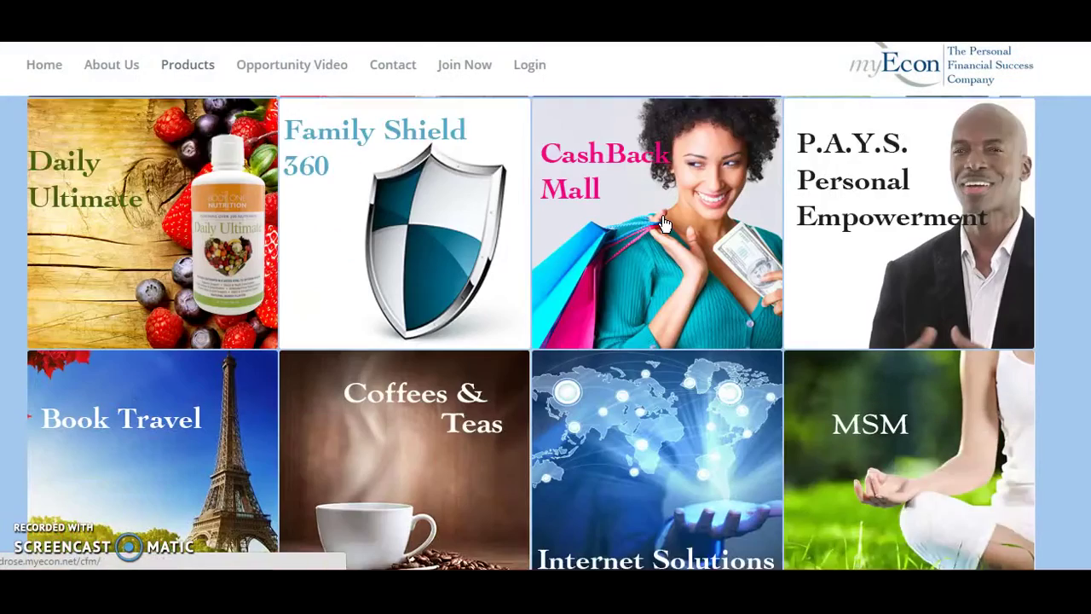
pyautogui.scroll(-2, 665, 223)
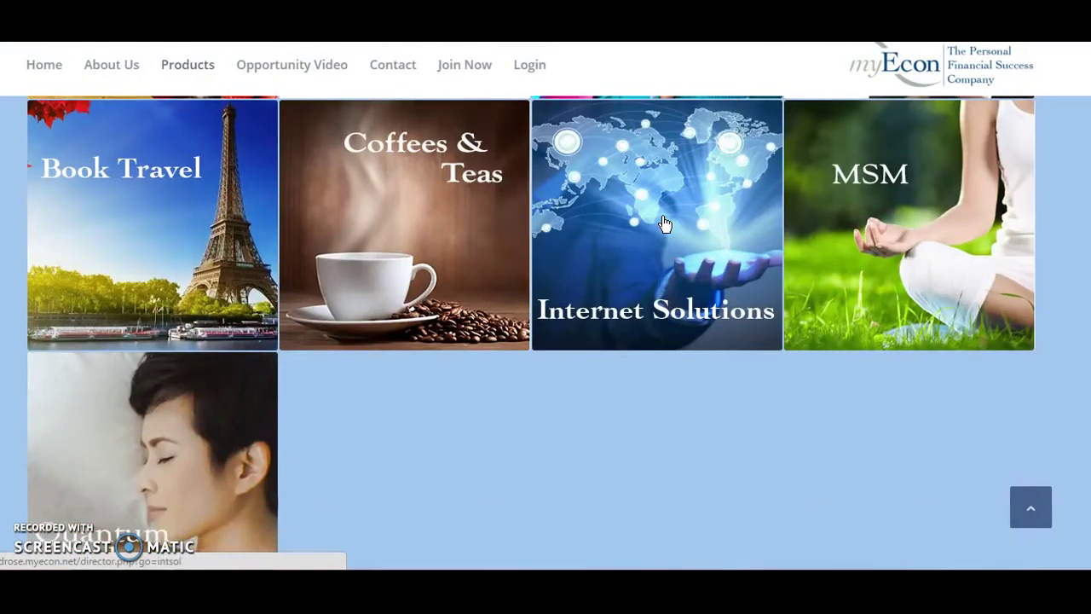
pyautogui.scroll(3, 665, 223)
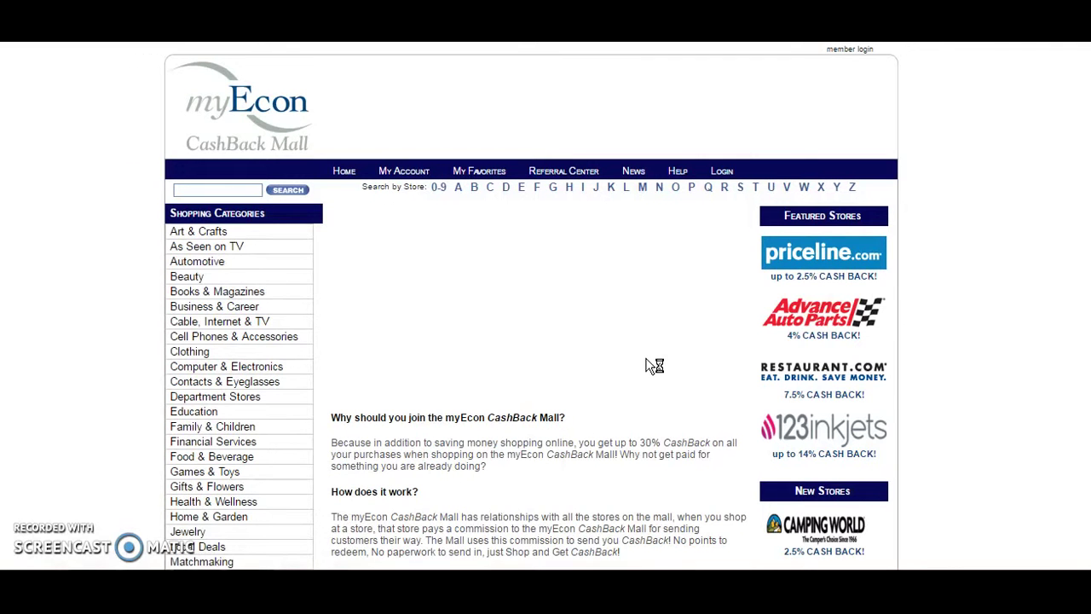
# List the CashBack Mall stores starting with W using the A–Z store row.
pyautogui.scroll(-4, 648, 365)
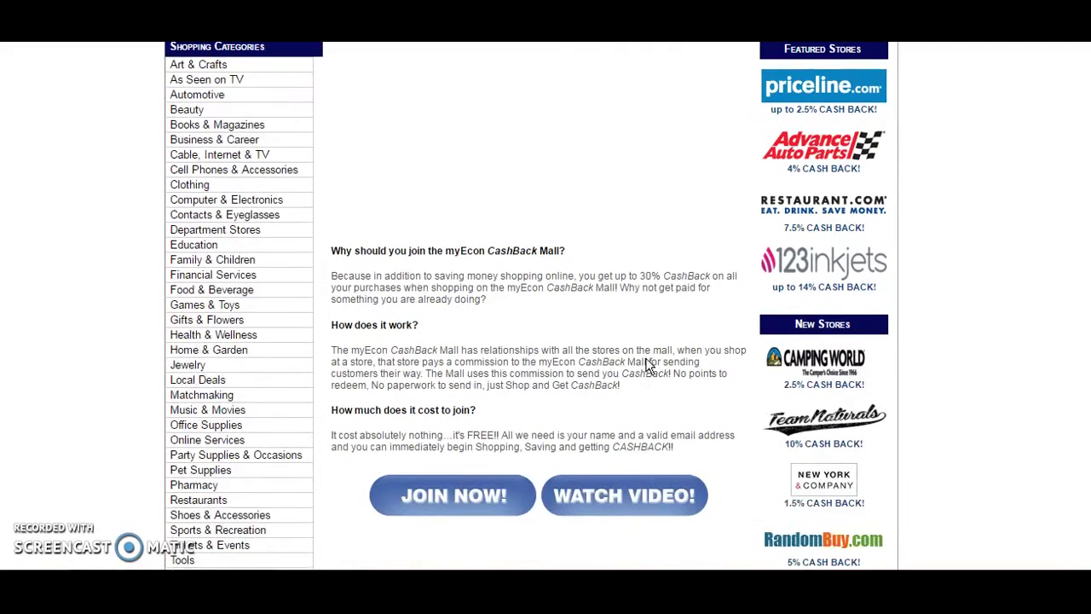
pyautogui.scroll(-2, 631, 368)
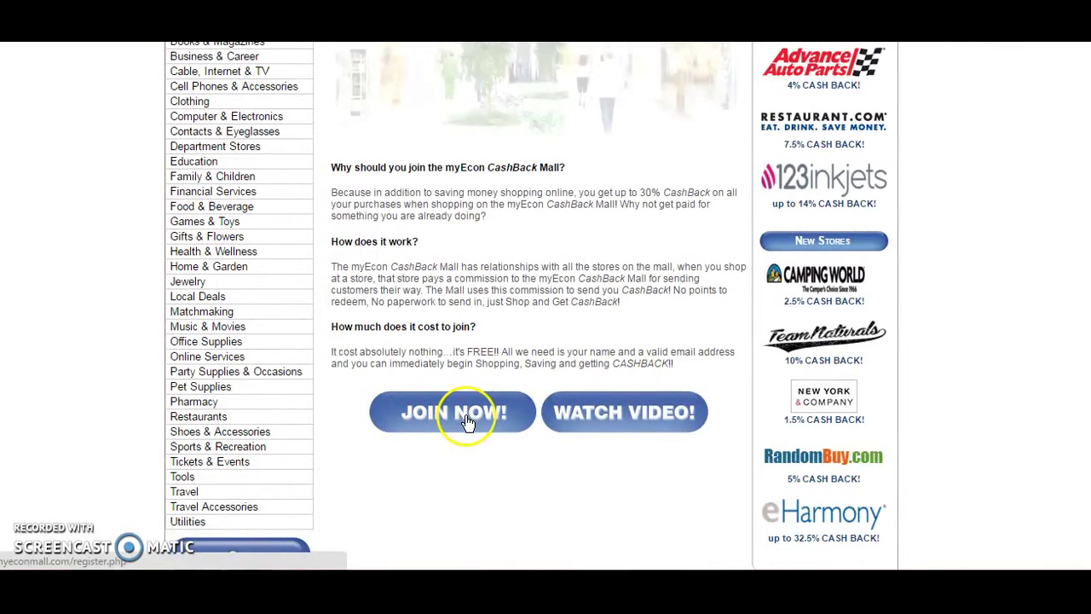
pyautogui.scroll(2, 597, 258)
pyautogui.scroll(2, 596, 259)
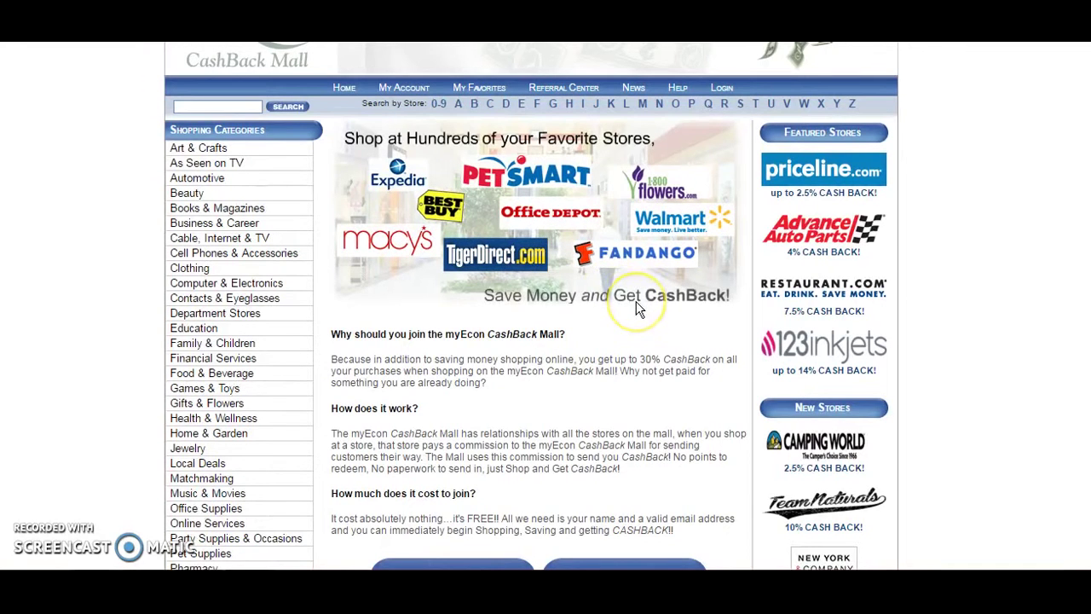
pyautogui.click(692, 287)
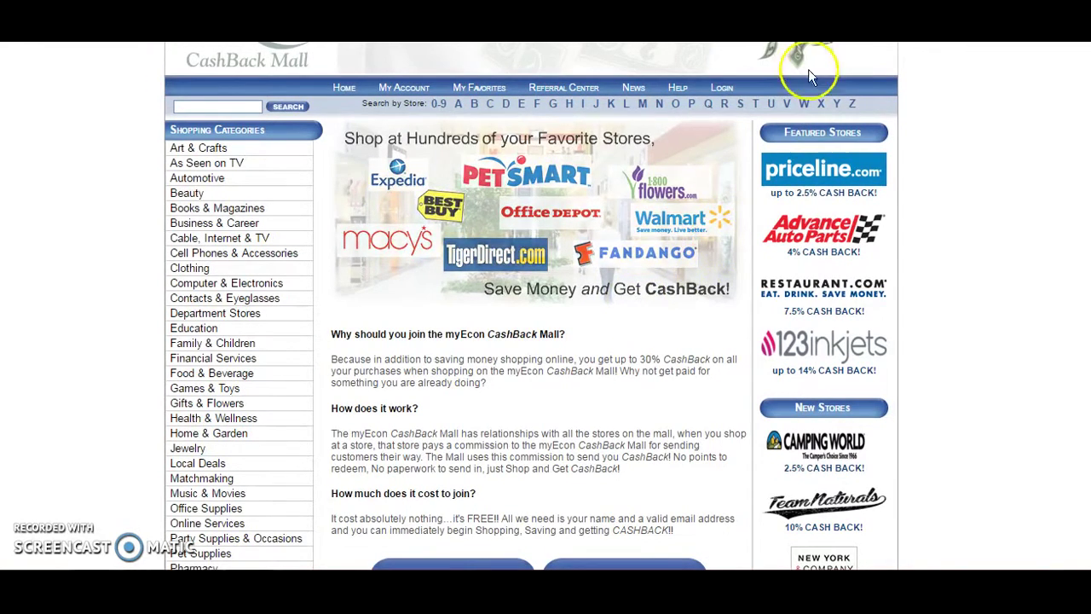
pyautogui.click(803, 105)
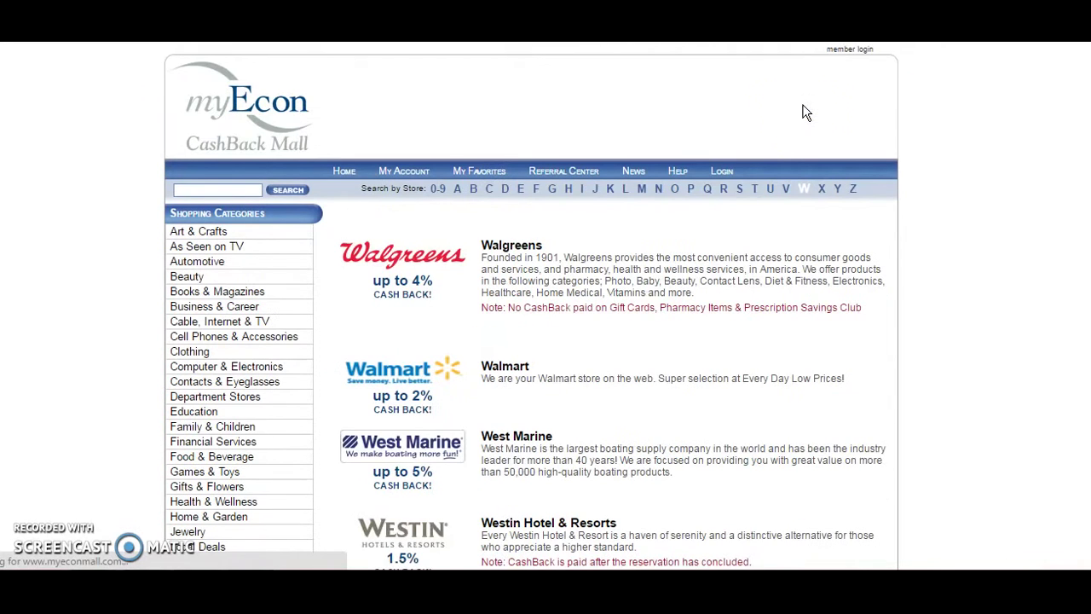
# Browse through the list of W stores in the CashBack Mall.
pyautogui.click(664, 255)
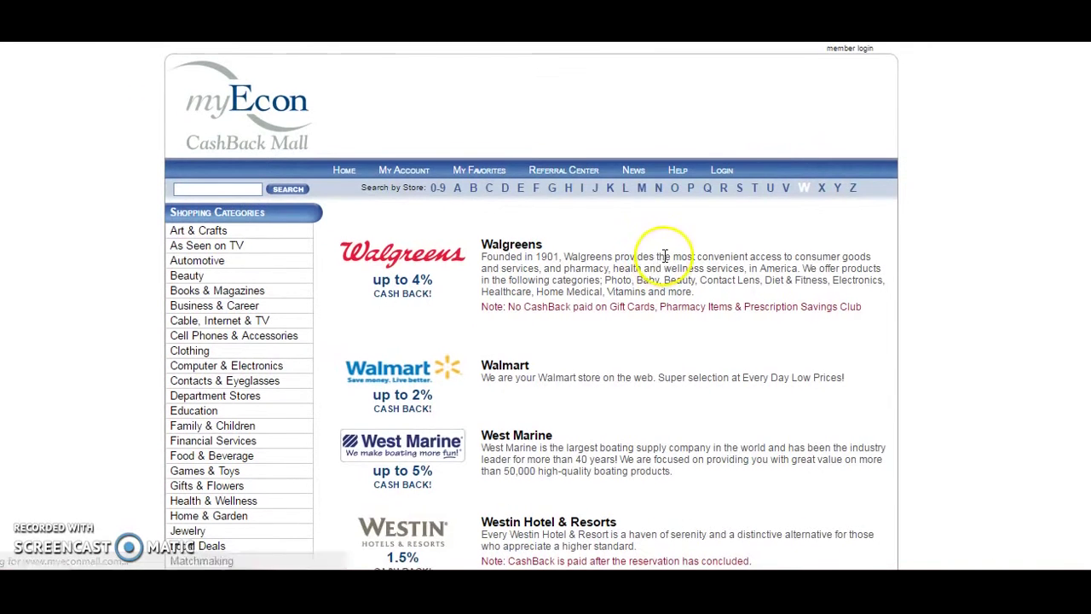
pyautogui.scroll(-1, 664, 255)
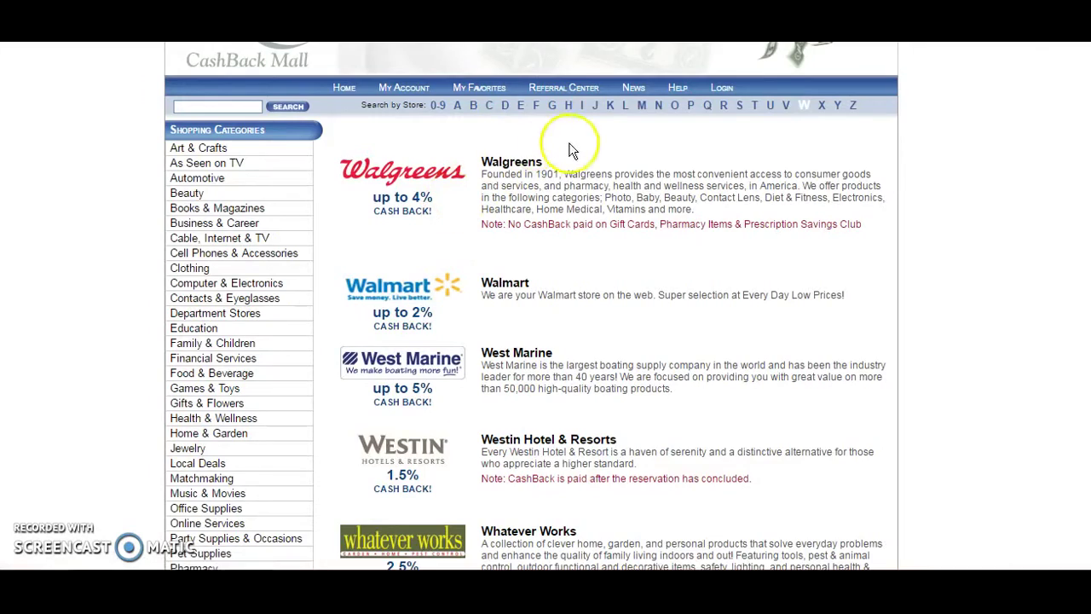
pyautogui.scroll(-3, 571, 149)
pyautogui.scroll(-1, 575, 179)
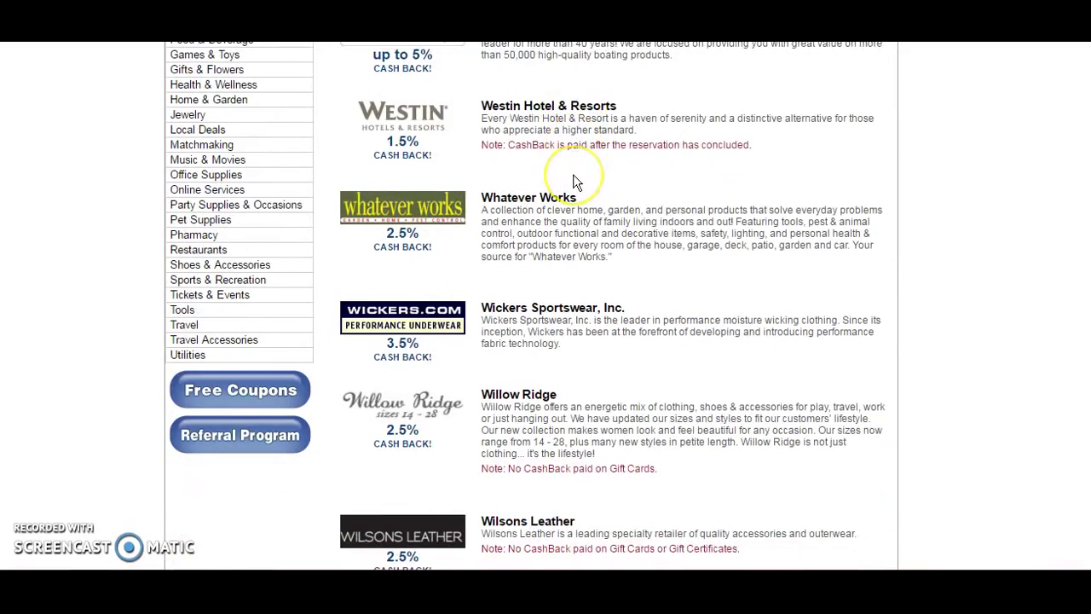
pyautogui.scroll(-1, 574, 178)
pyautogui.scroll(-1, 574, 177)
pyautogui.scroll(-2, 808, 260)
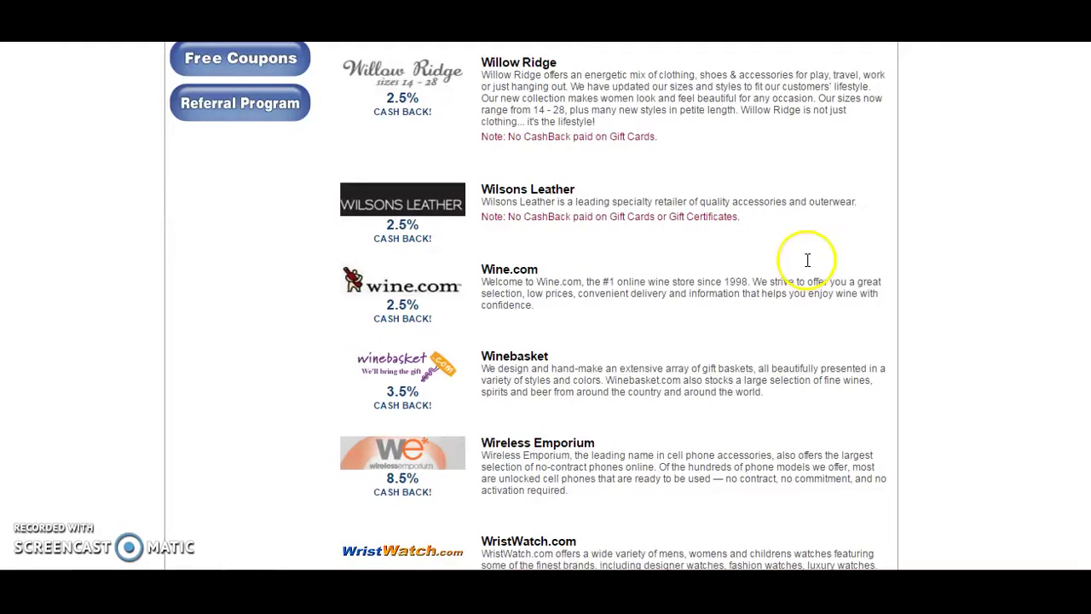
pyautogui.scroll(-1, 742, 257)
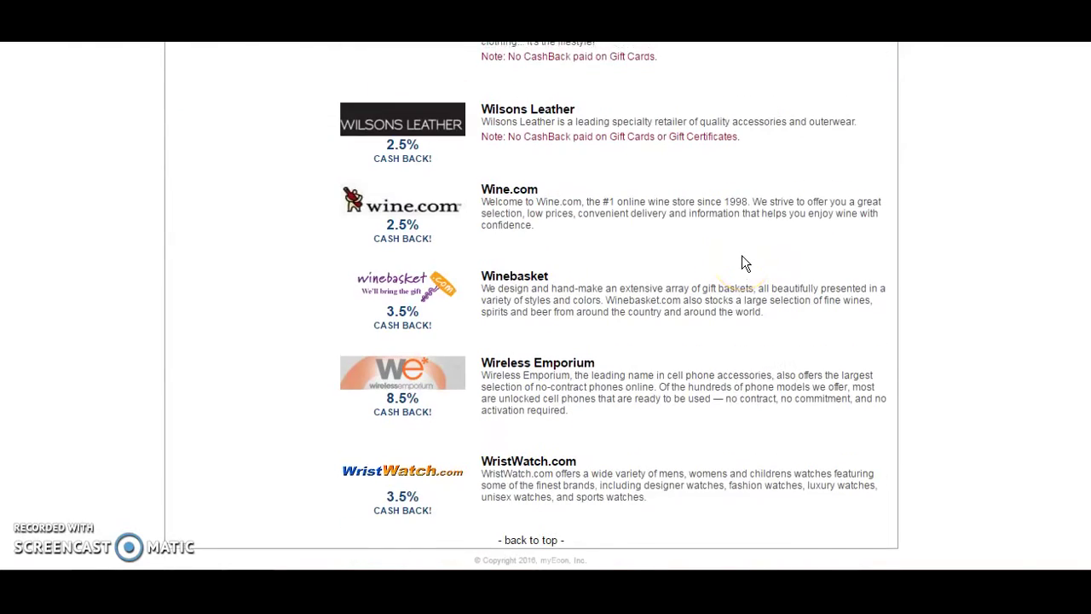
pyautogui.scroll(4, 741, 256)
pyautogui.scroll(1, 742, 256)
pyautogui.scroll(1, 742, 256)
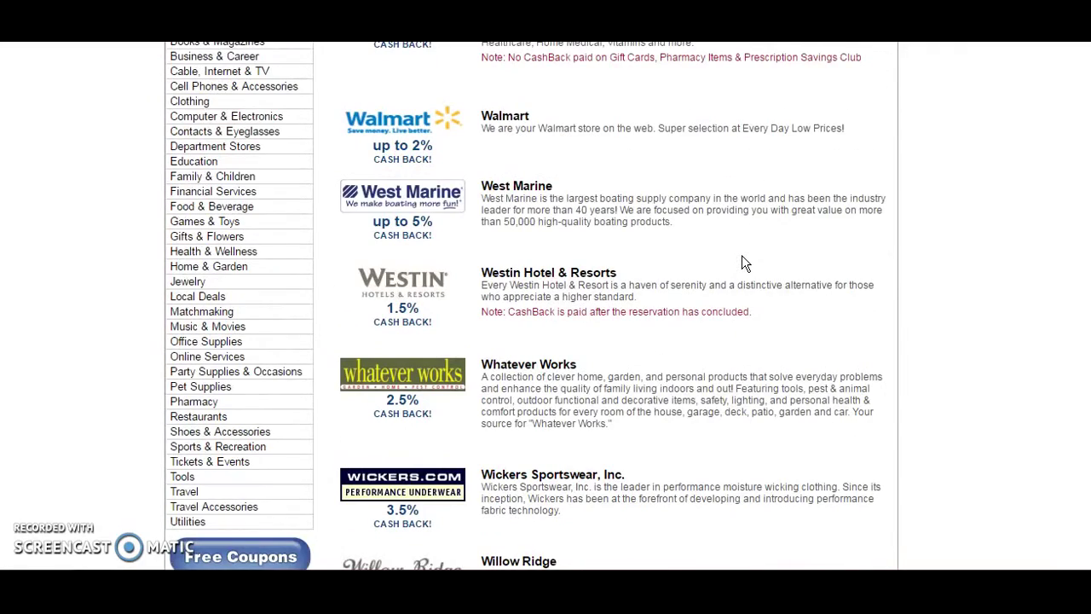
pyautogui.scroll(-3, 741, 255)
pyautogui.scroll(-2, 740, 255)
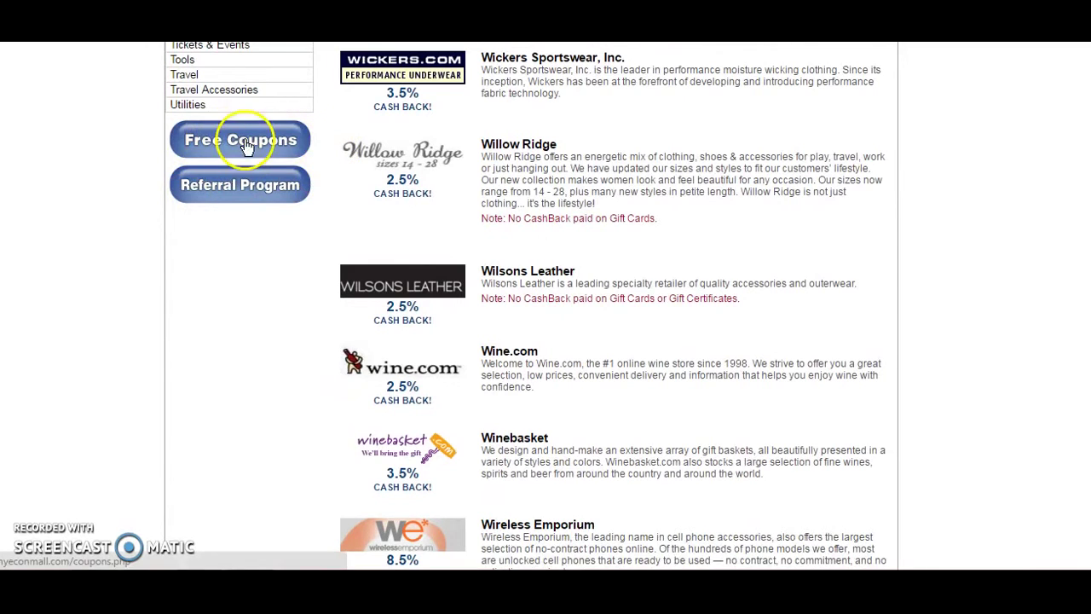
# Try the Free Coupons area, which shows a members-only login notice.
pyautogui.click(279, 146)
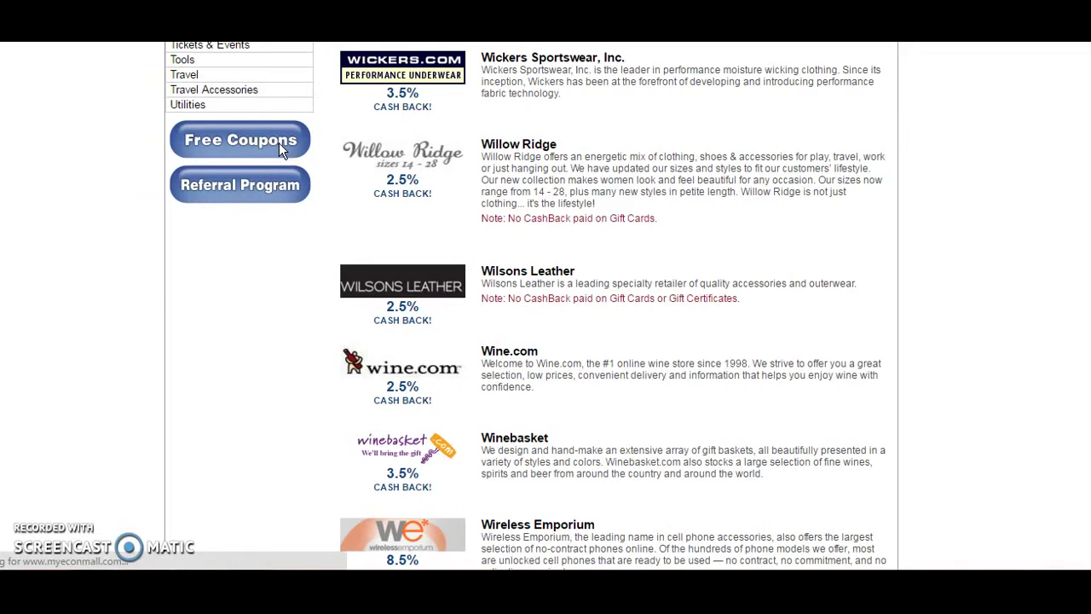
pyautogui.scroll(3, 746, 209)
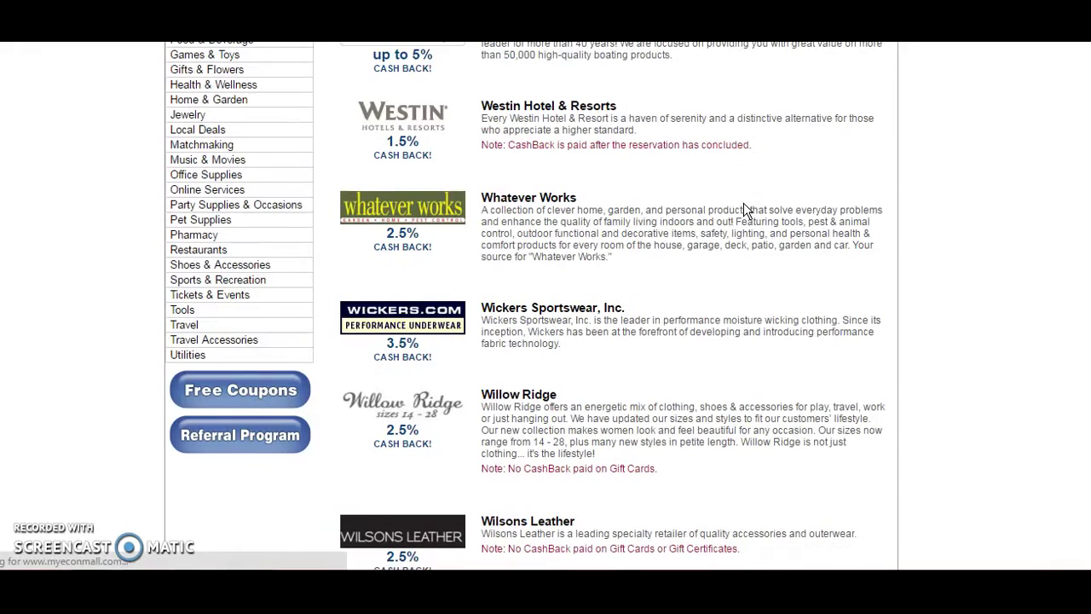
pyautogui.scroll(3, 746, 209)
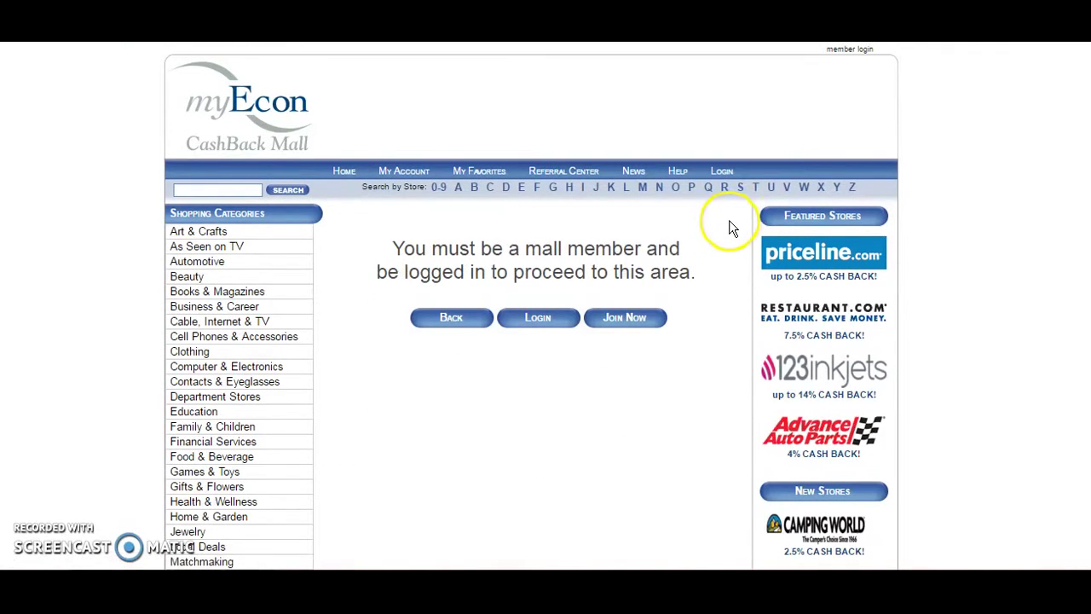
# Log in to the CashBack Mall member account.
pyautogui.scroll(-2, 729, 220)
pyautogui.scroll(-2, 729, 218)
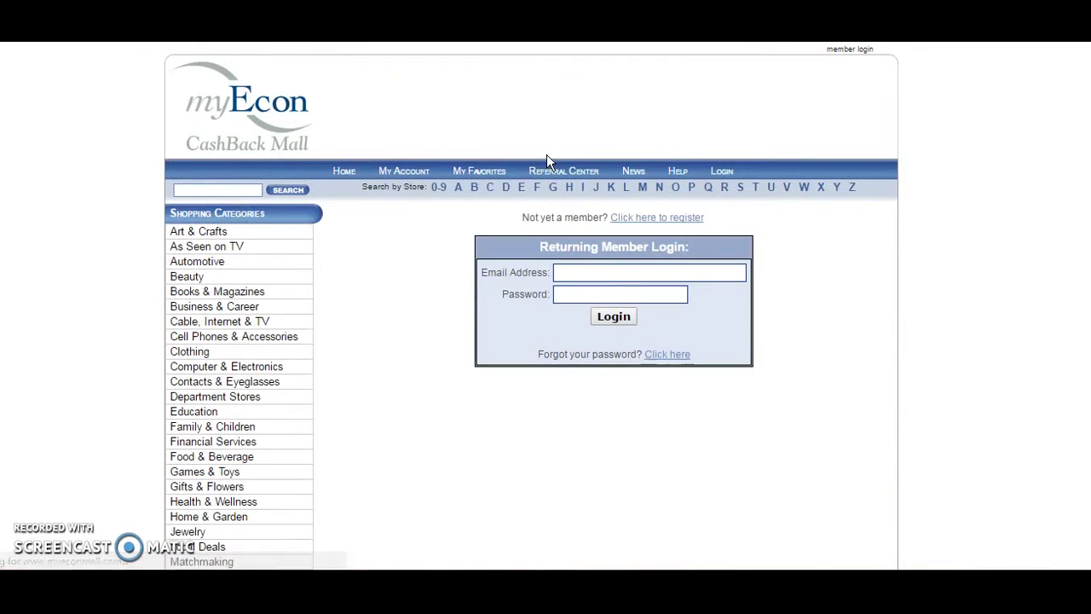
pyautogui.click(615, 319)
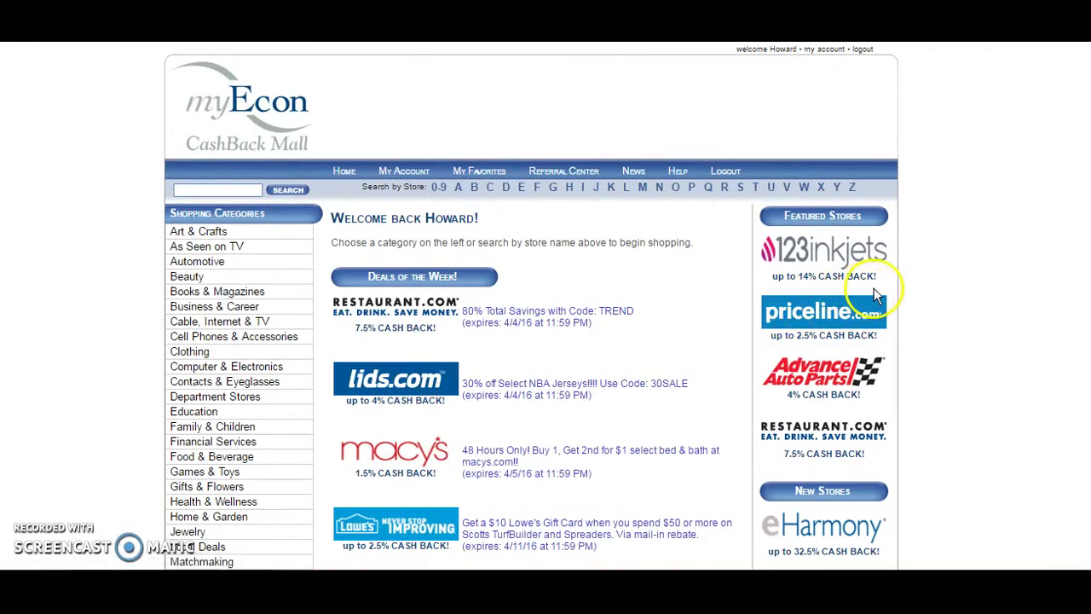
pyautogui.scroll(-3, 895, 286)
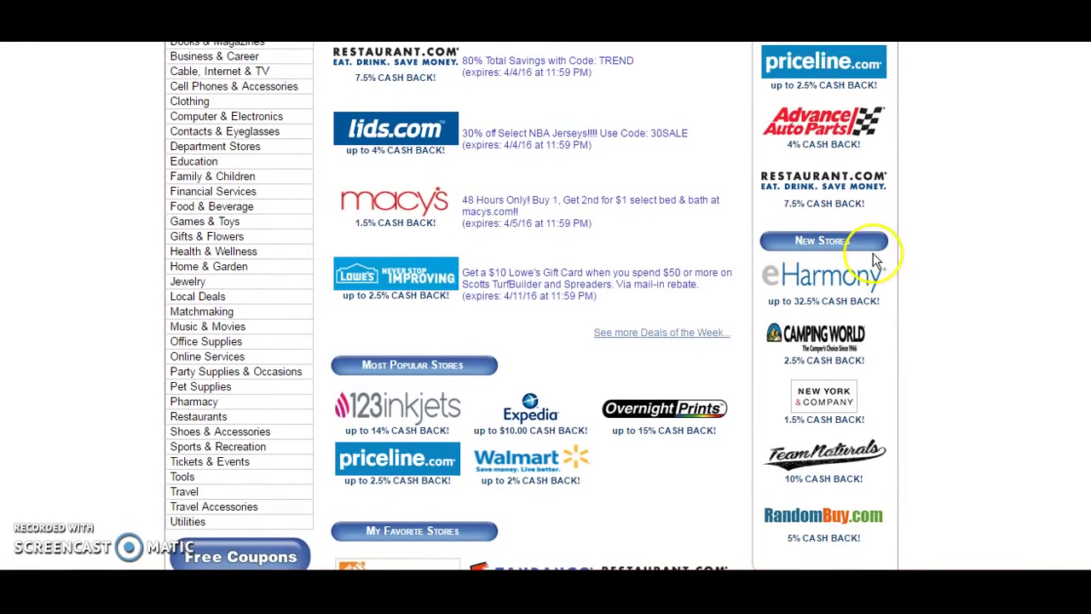
pyautogui.scroll(-1, 876, 256)
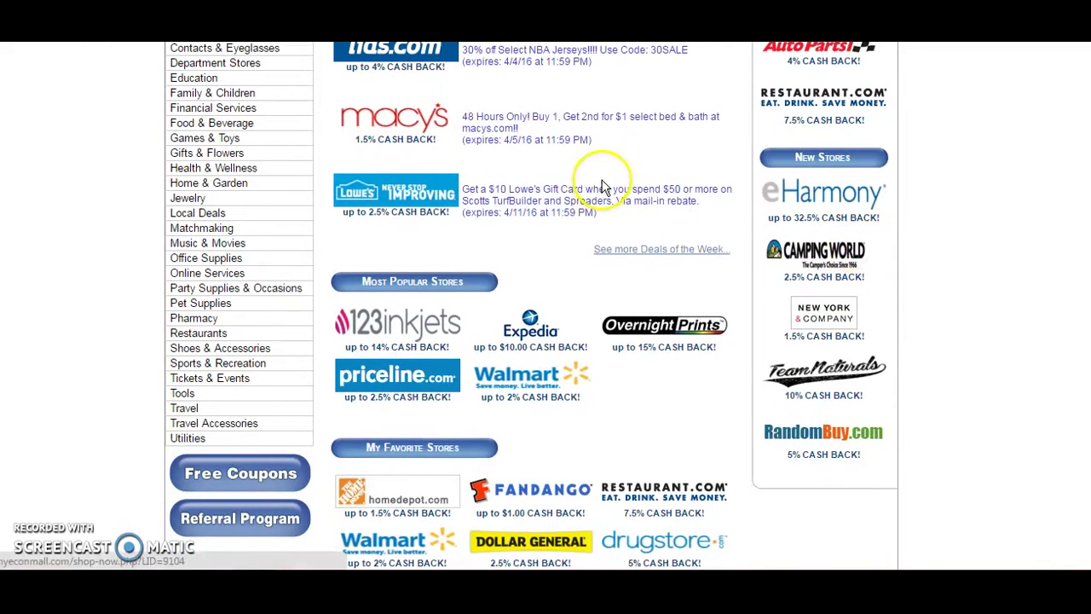
pyautogui.scroll(1, 602, 188)
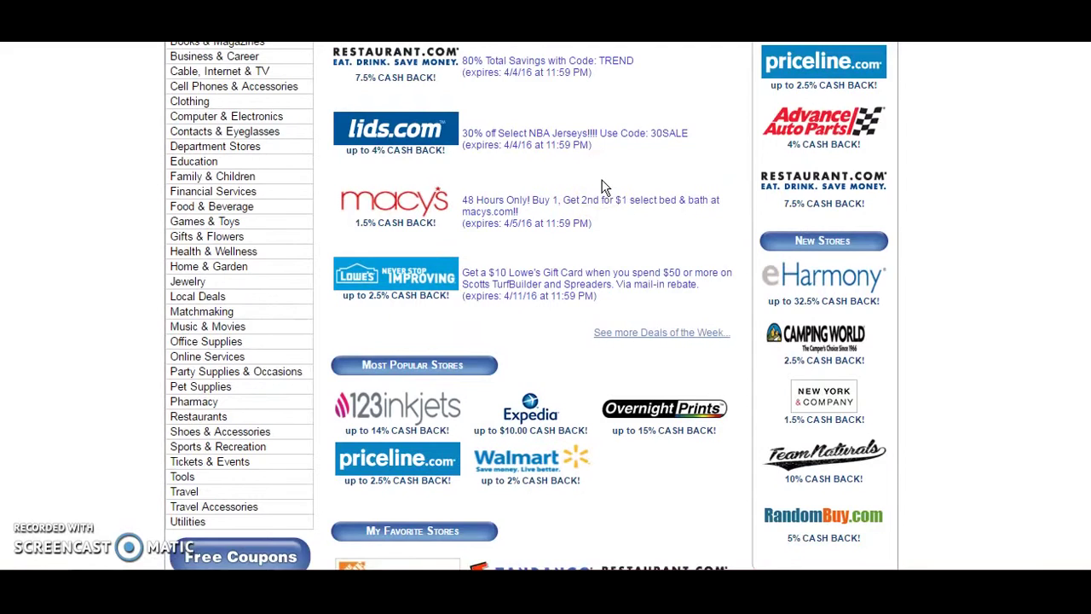
pyautogui.scroll(1, 602, 187)
pyautogui.click(356, 193)
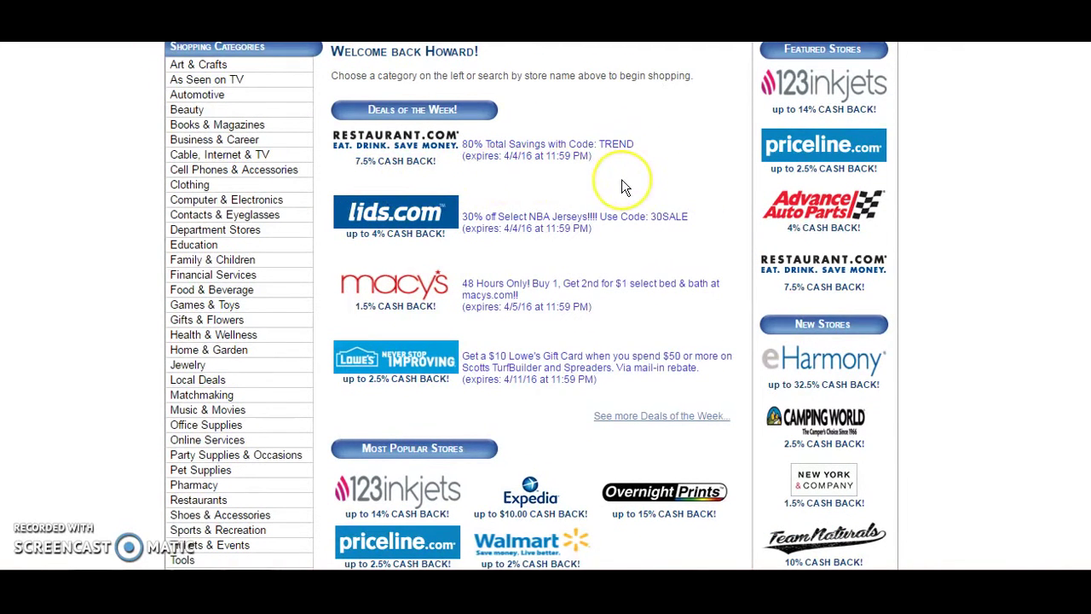
# Open the Free Printable Coupons page from the sidebar.
pyautogui.scroll(-1, 622, 181)
pyautogui.scroll(-2, 621, 187)
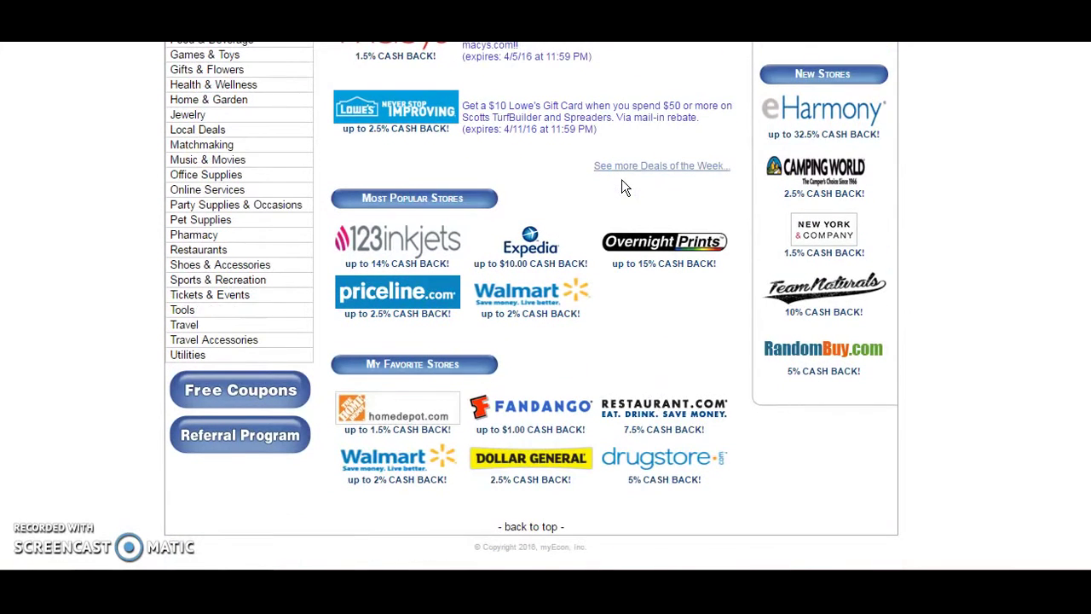
pyautogui.click(189, 389)
pyautogui.click(243, 391)
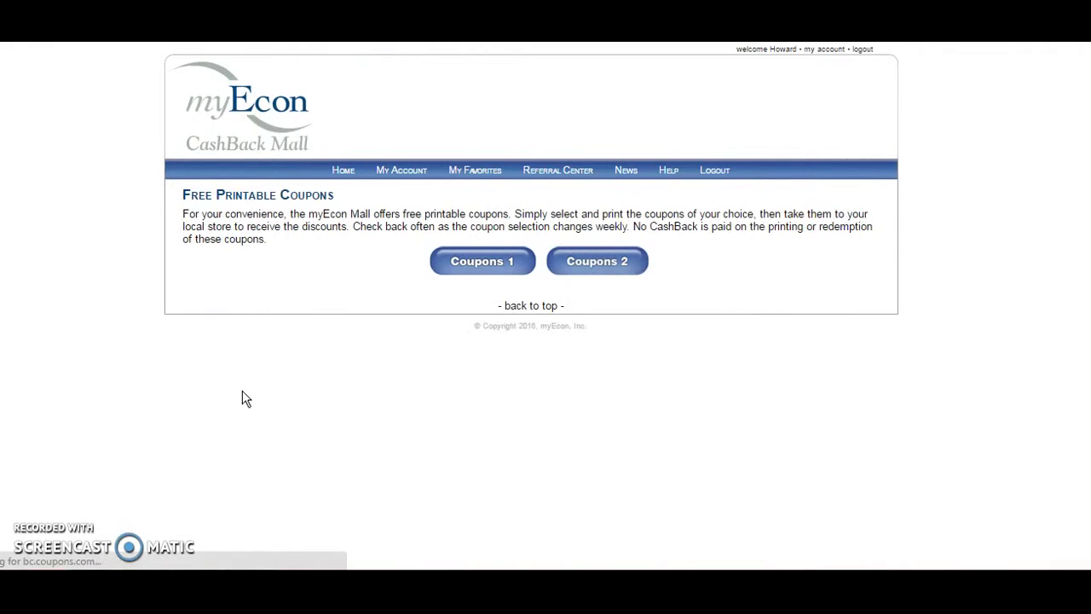
# Load the first coupon set of 462 grocery coupons worth $640.18.
pyautogui.click(495, 270)
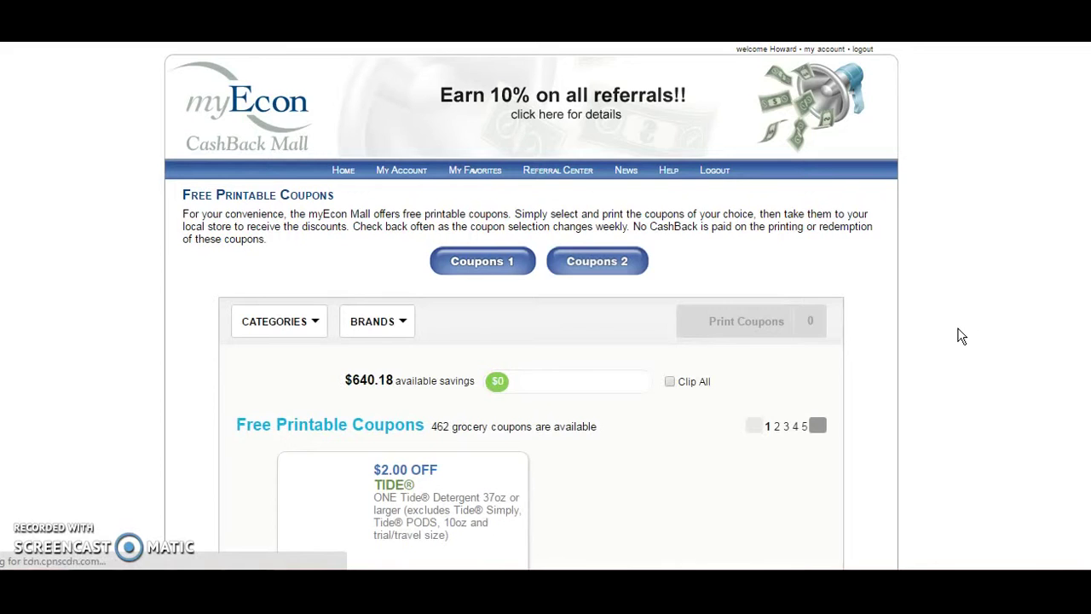
pyautogui.scroll(-1, 961, 336)
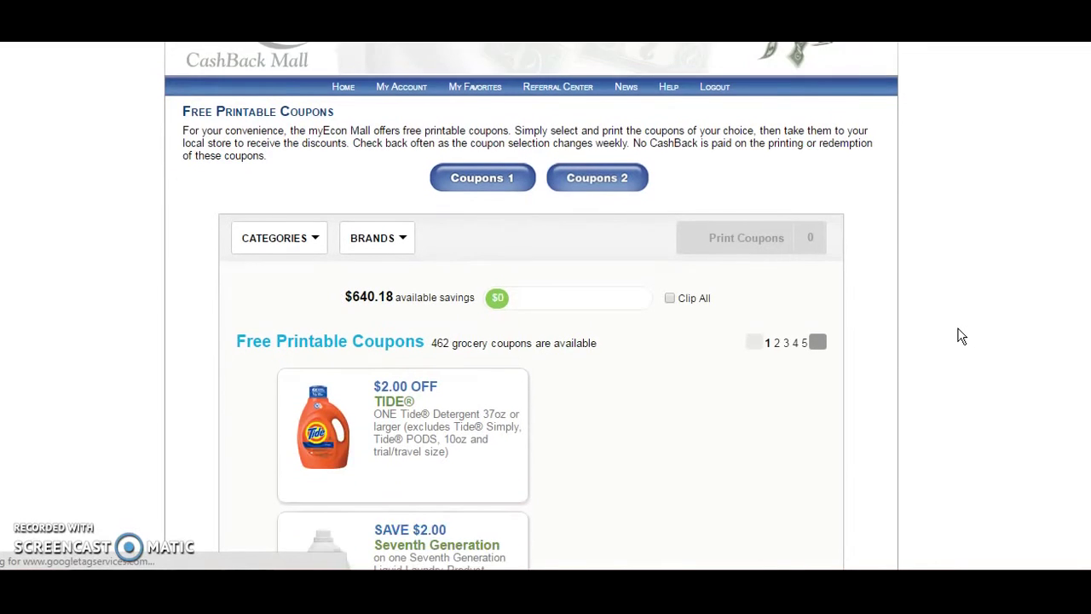
pyautogui.scroll(-1, 961, 335)
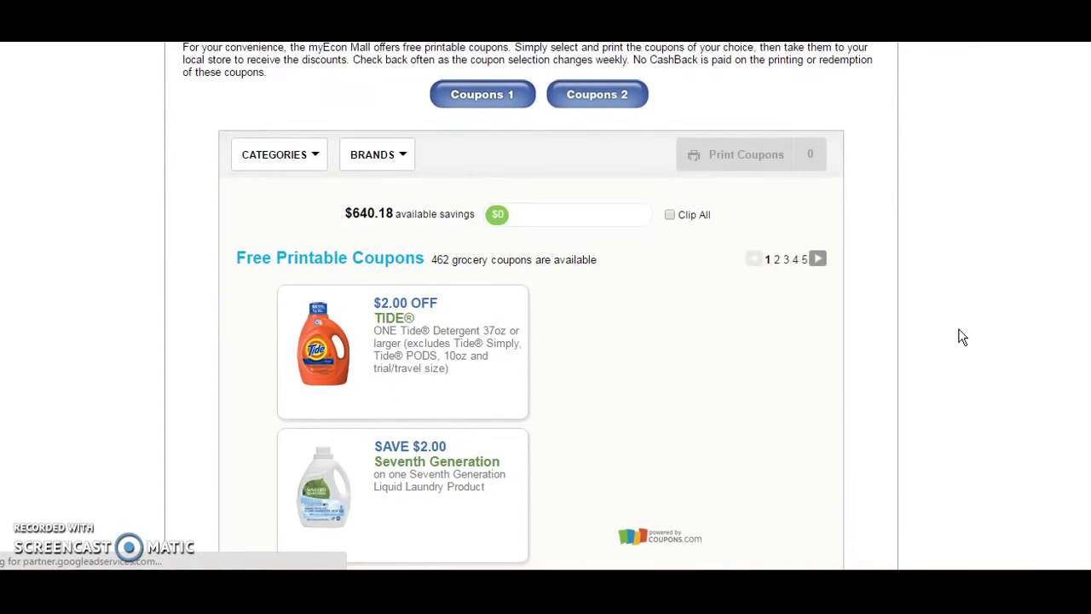
pyautogui.scroll(-1, 961, 336)
pyautogui.scroll(-1, 961, 336)
pyautogui.scroll(-1, 961, 336)
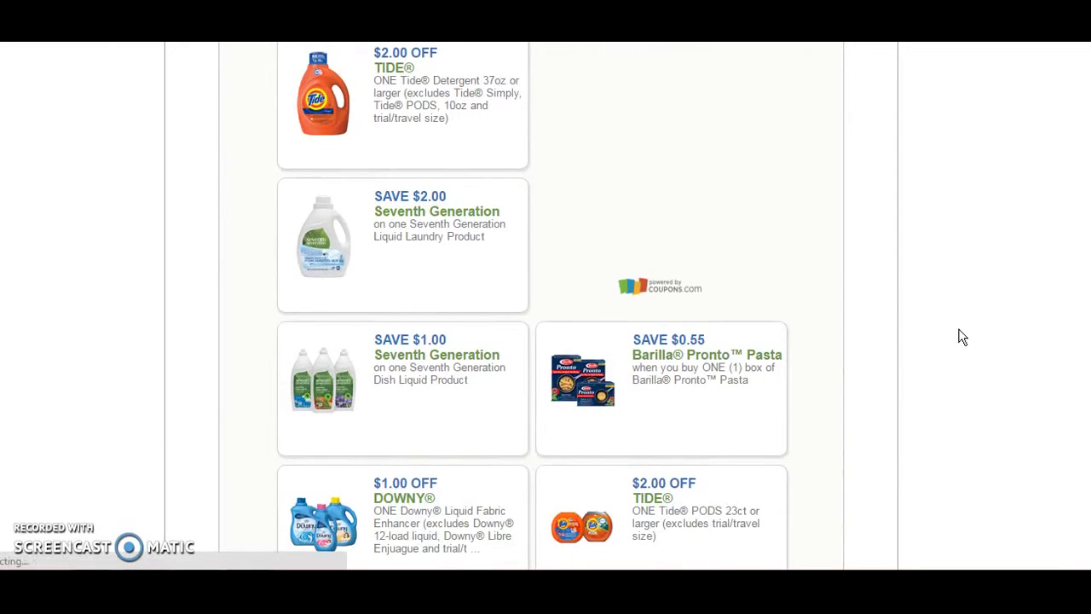
pyautogui.scroll(-2, 961, 335)
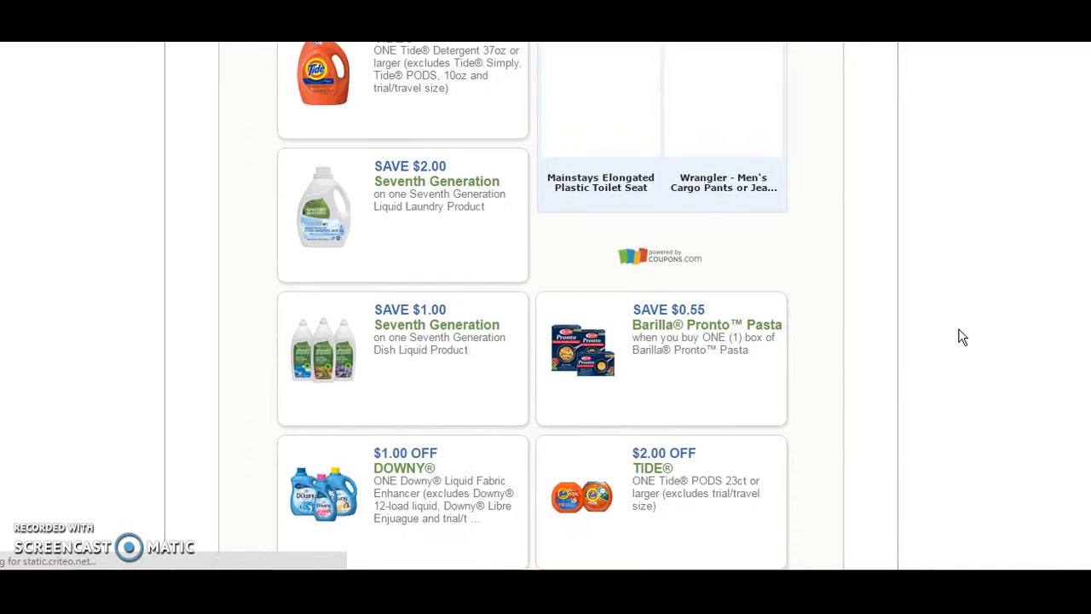
# Scroll through the grocery coupon list and back to the top.
pyautogui.scroll(2, 961, 336)
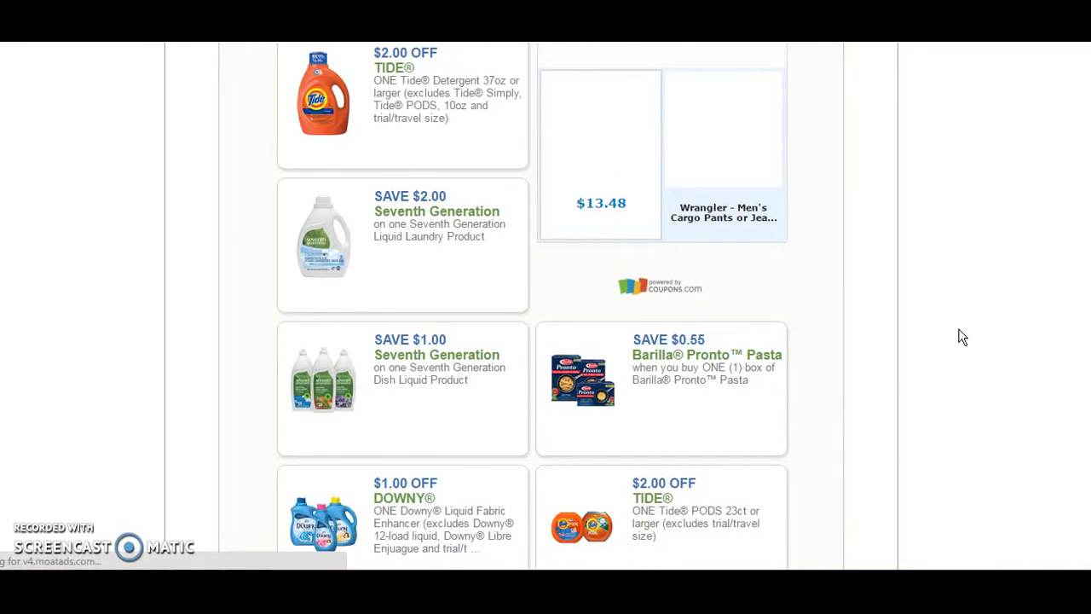
pyautogui.scroll(-1, 961, 336)
pyautogui.scroll(-2, 961, 336)
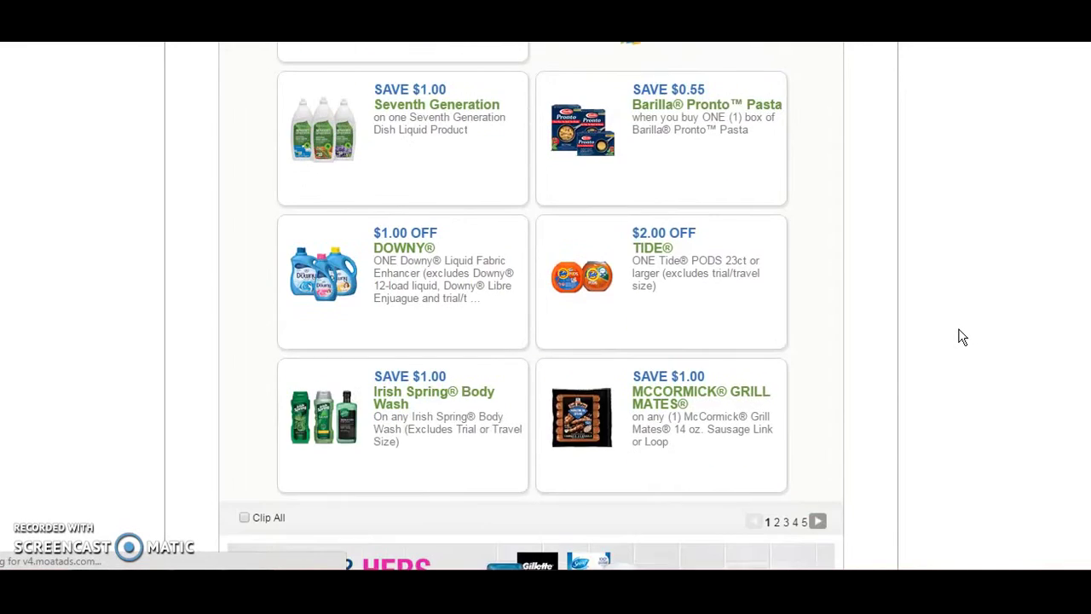
pyautogui.scroll(-2, 961, 336)
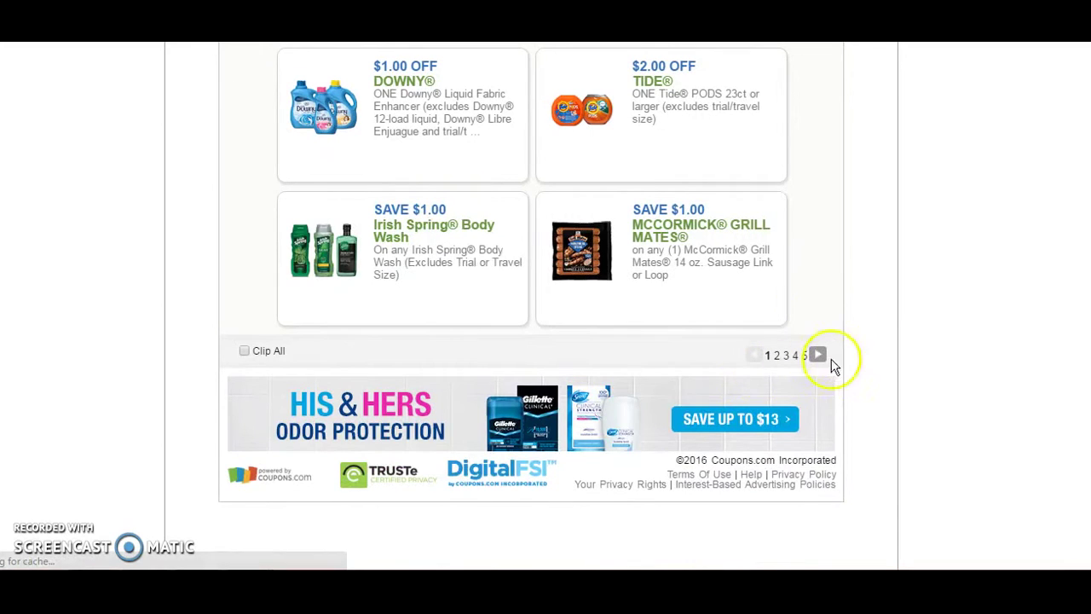
pyautogui.scroll(4, 921, 339)
pyautogui.scroll(1, 920, 338)
pyautogui.scroll(3, 921, 339)
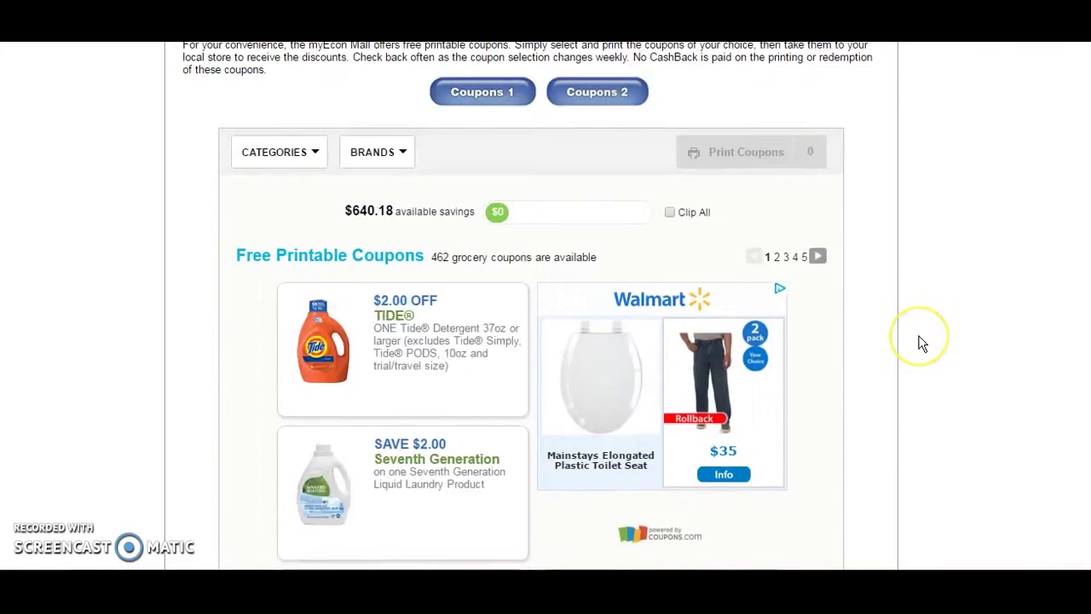
pyautogui.scroll(2, 921, 338)
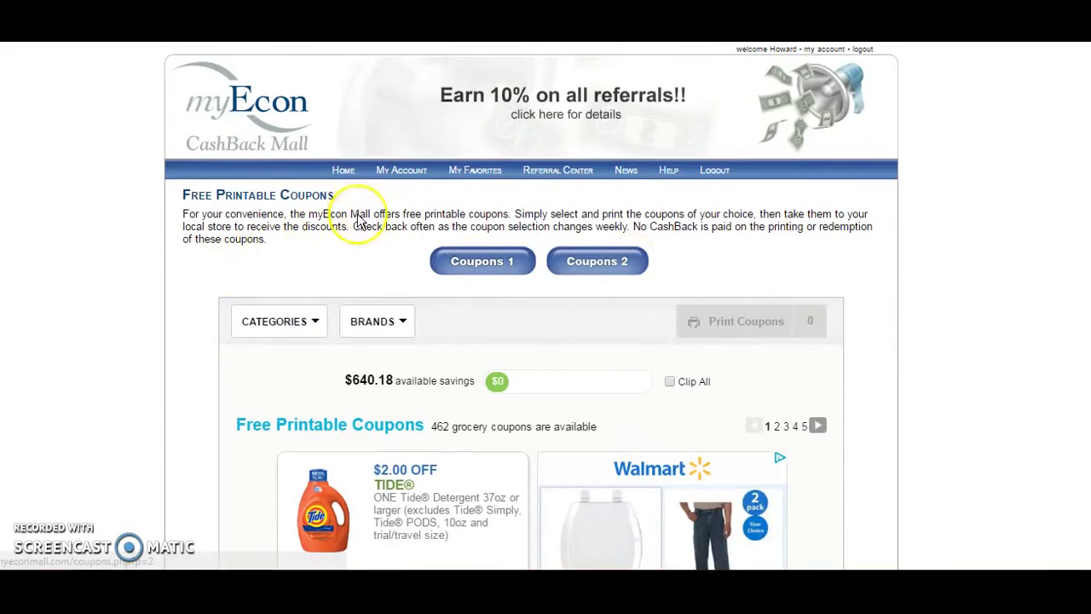
# Return to the mall's welcome page and scroll through its store deals.
pyautogui.click(341, 173)
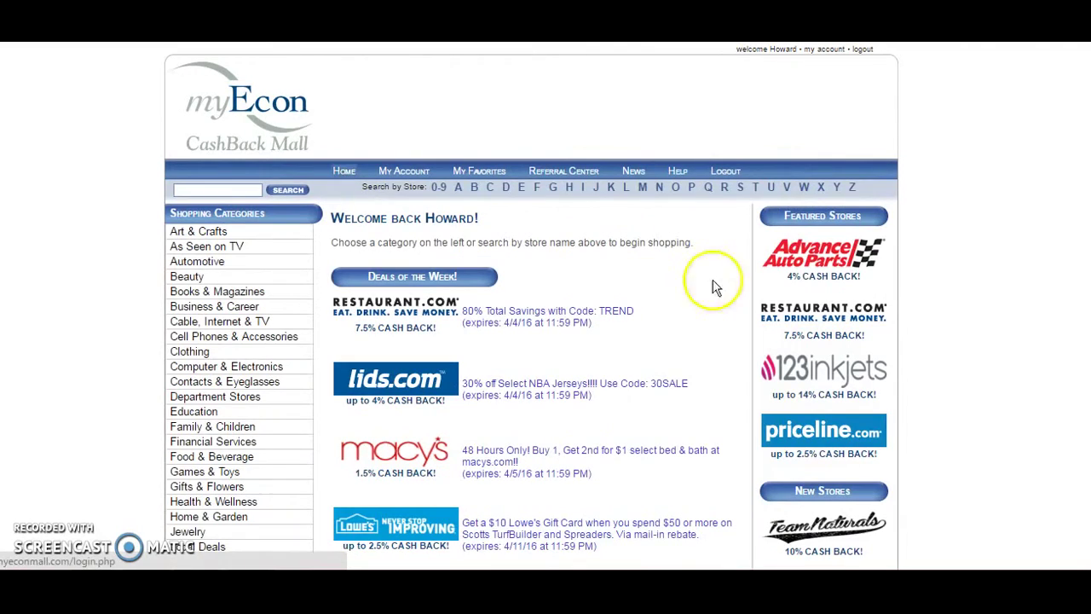
pyautogui.scroll(-1, 997, 341)
pyautogui.scroll(-3, 997, 341)
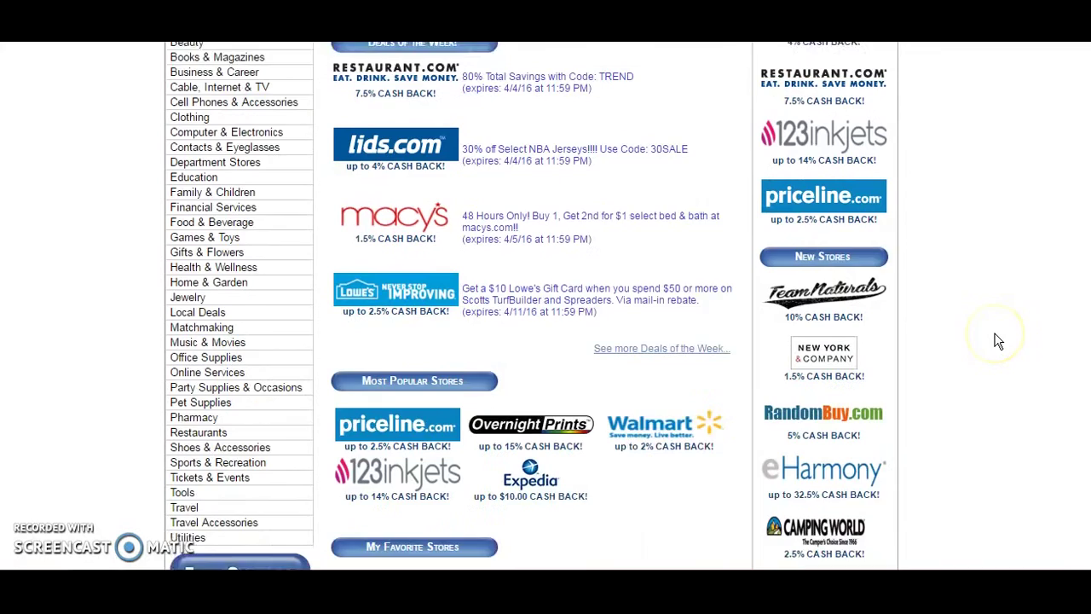
pyautogui.scroll(-1, 998, 341)
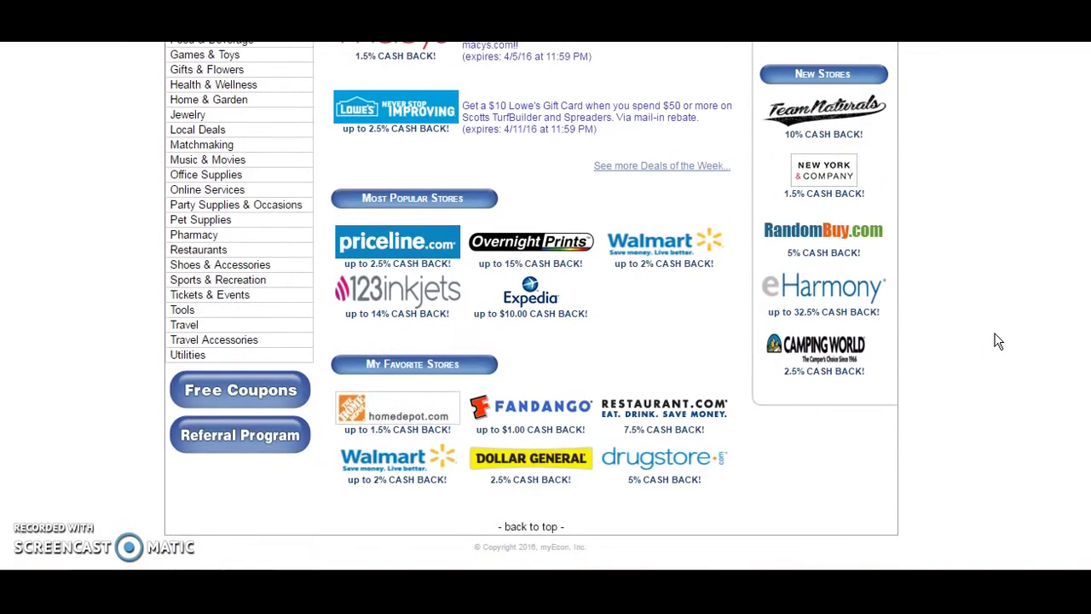
pyautogui.scroll(1, 998, 341)
pyautogui.scroll(4, 997, 341)
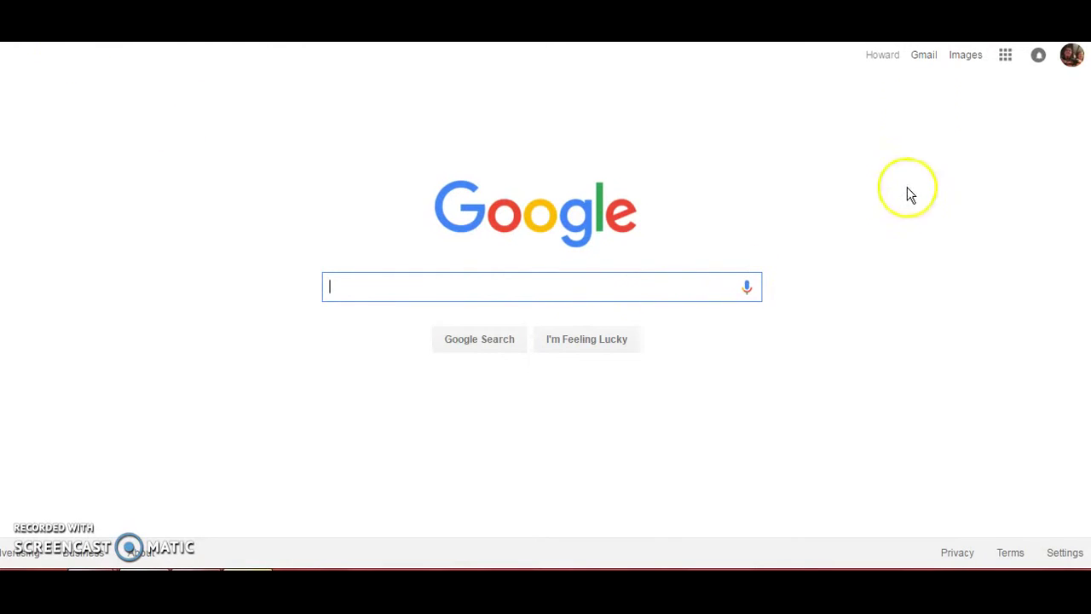
# In the Gmail inbox, start a new message, view its extra options, then discard it.
pyautogui.click(929, 59)
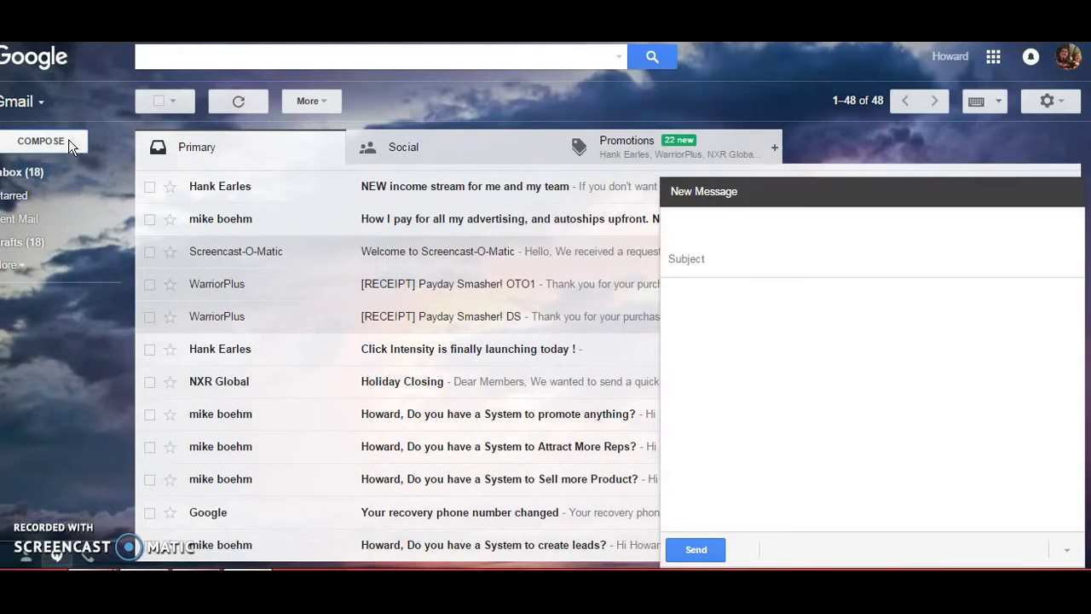
pyautogui.click(67, 140)
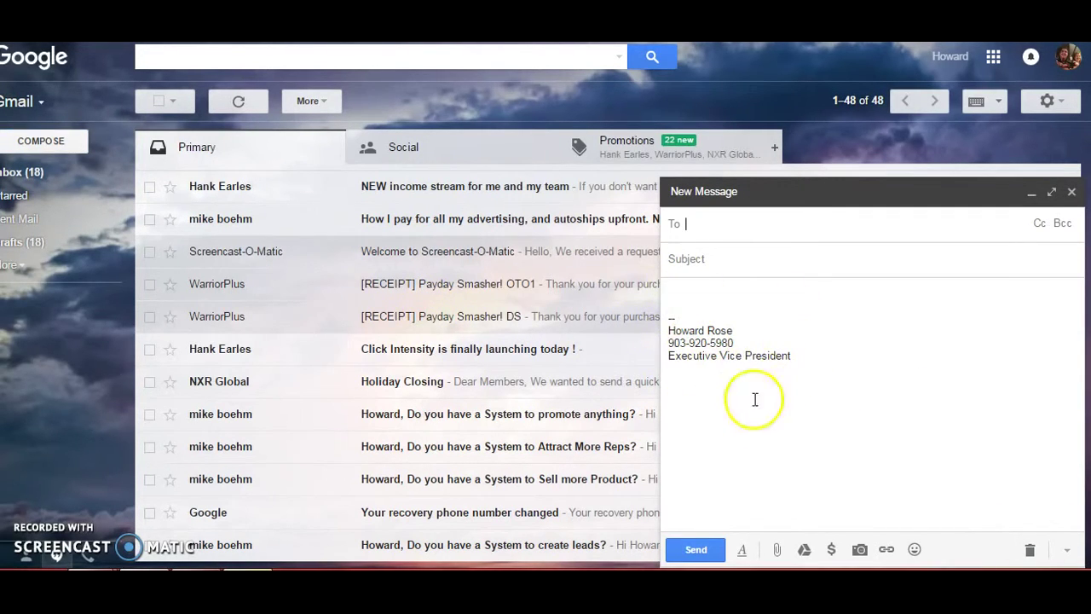
pyautogui.click(1071, 554)
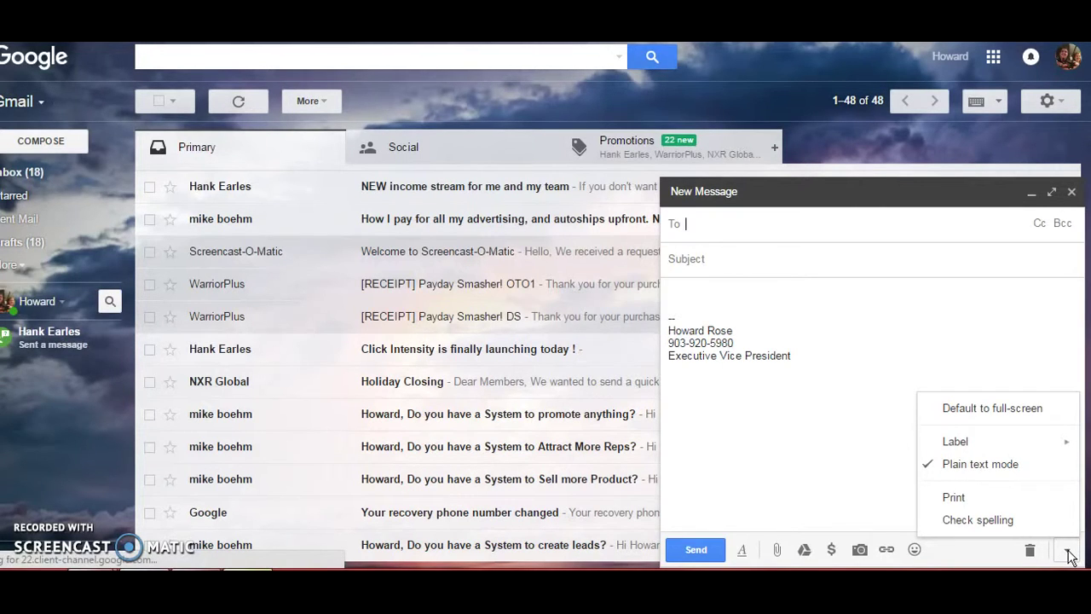
pyautogui.click(1072, 193)
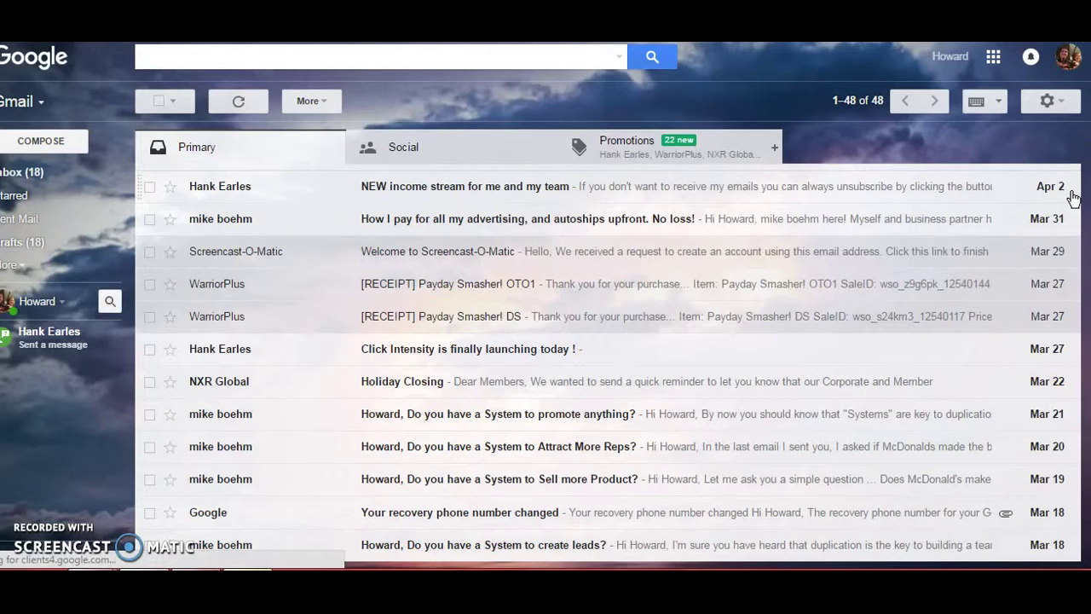
# Open Gmail's full Settings on the Labs tab.
pyautogui.click(1050, 102)
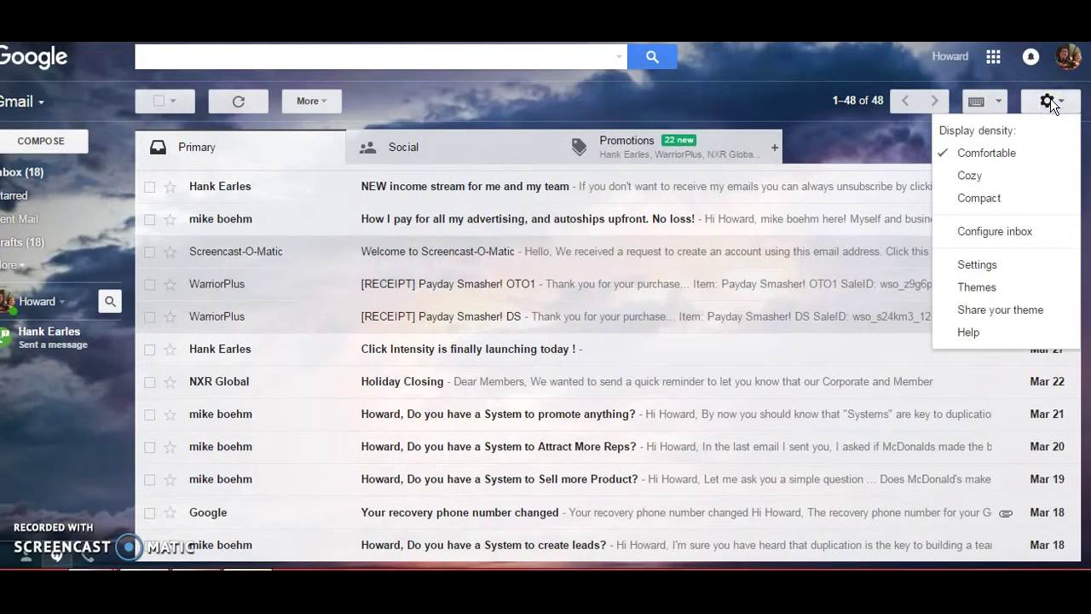
pyautogui.click(979, 266)
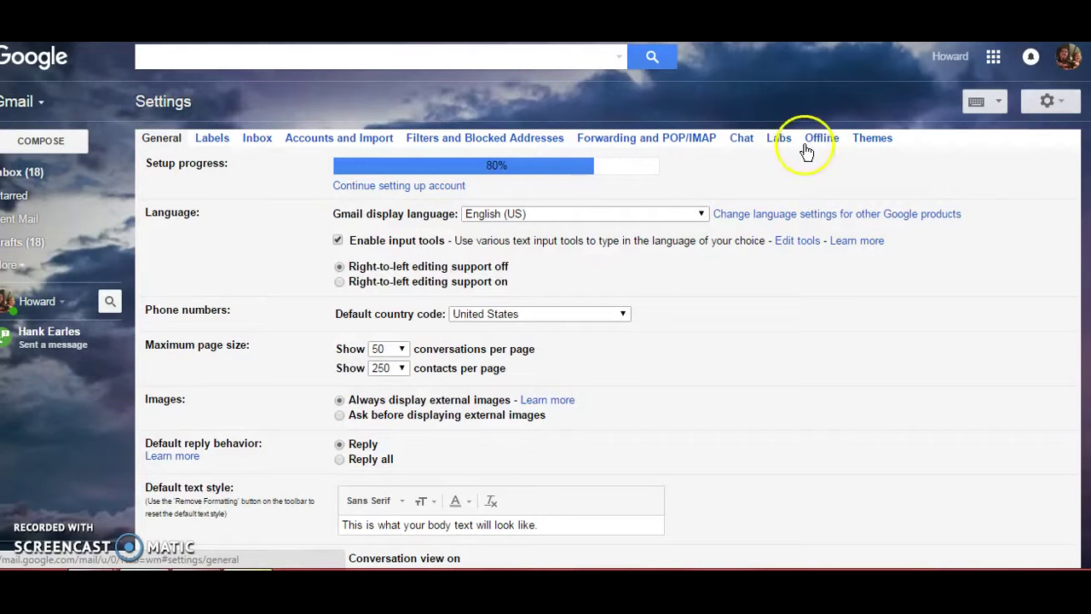
pyautogui.click(779, 140)
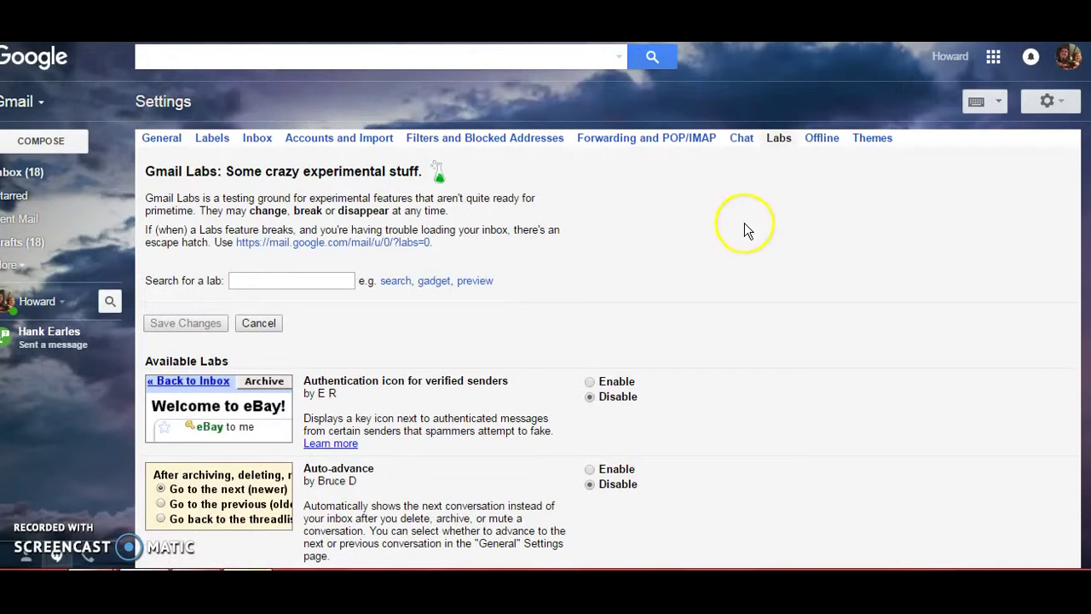
# Enable the Canned Responses lab and save the changes.
pyautogui.scroll(-1, 767, 226)
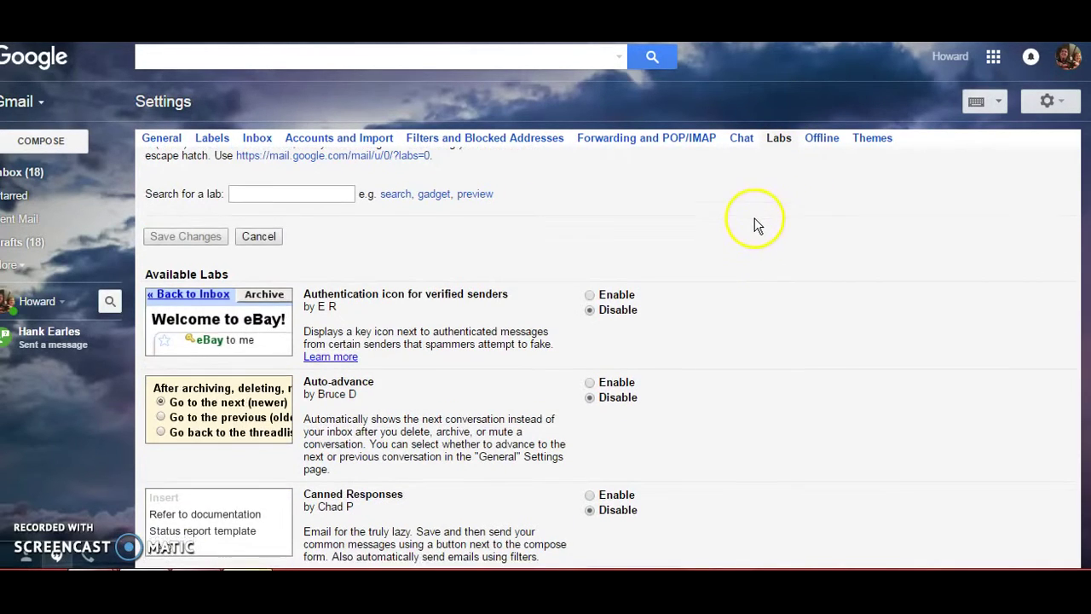
pyautogui.scroll(-1, 757, 225)
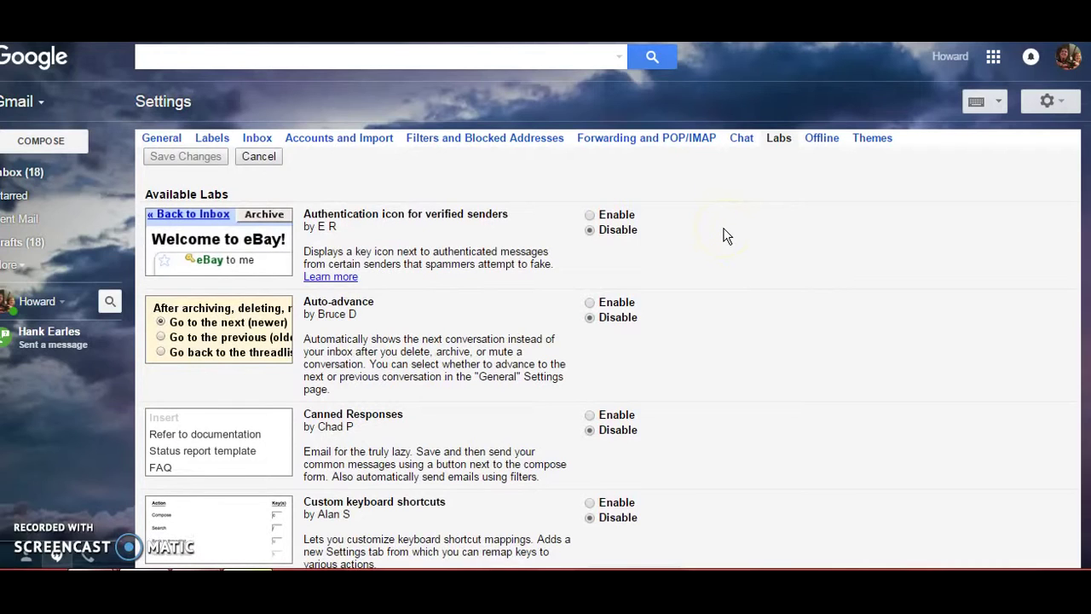
pyautogui.click(589, 415)
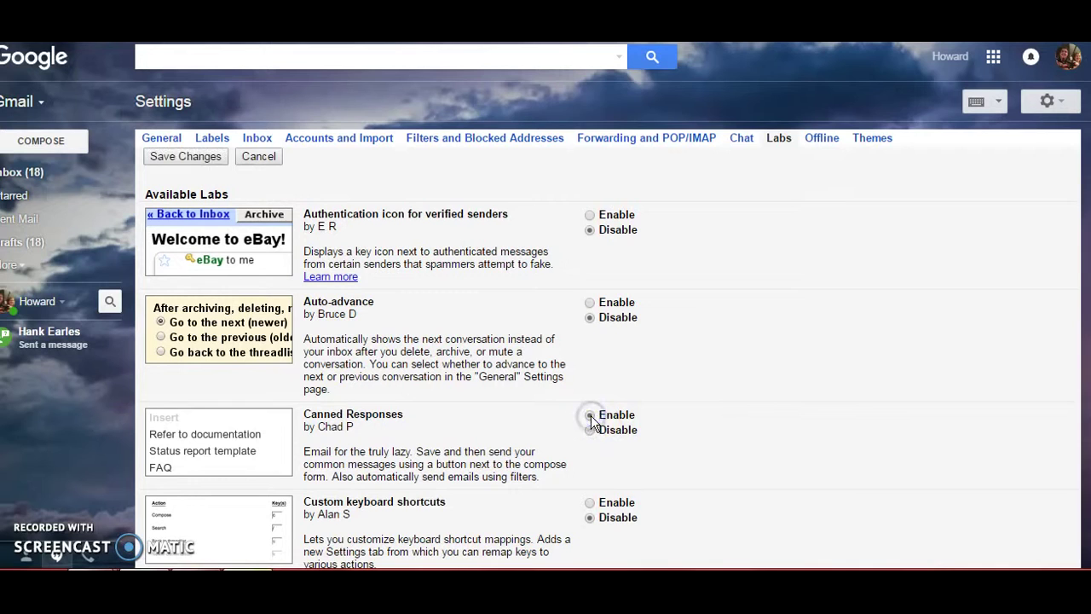
pyautogui.scroll(-3, 786, 390)
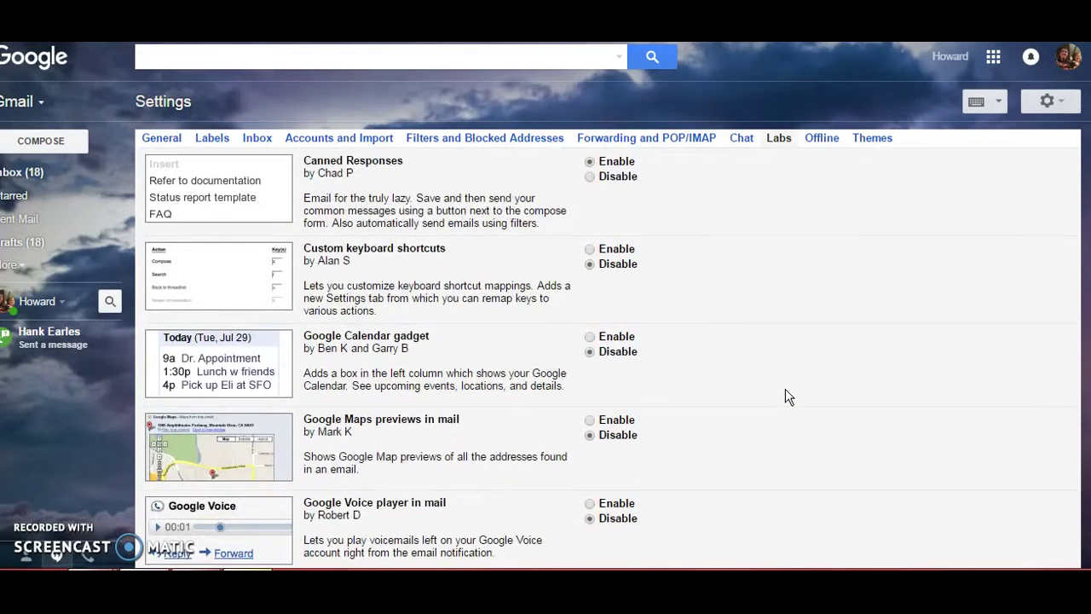
pyautogui.scroll(-2, 786, 389)
pyautogui.scroll(-1, 785, 389)
pyautogui.scroll(-2, 785, 389)
pyautogui.scroll(-1, 785, 389)
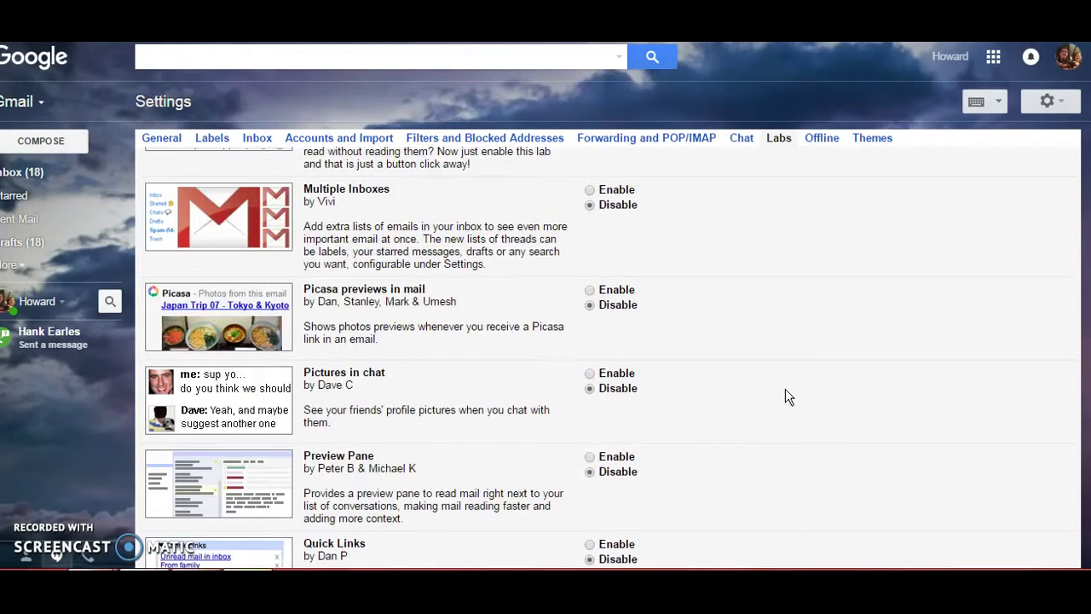
pyautogui.scroll(-1, 785, 389)
pyautogui.scroll(-1, 785, 389)
pyautogui.scroll(-1, 785, 389)
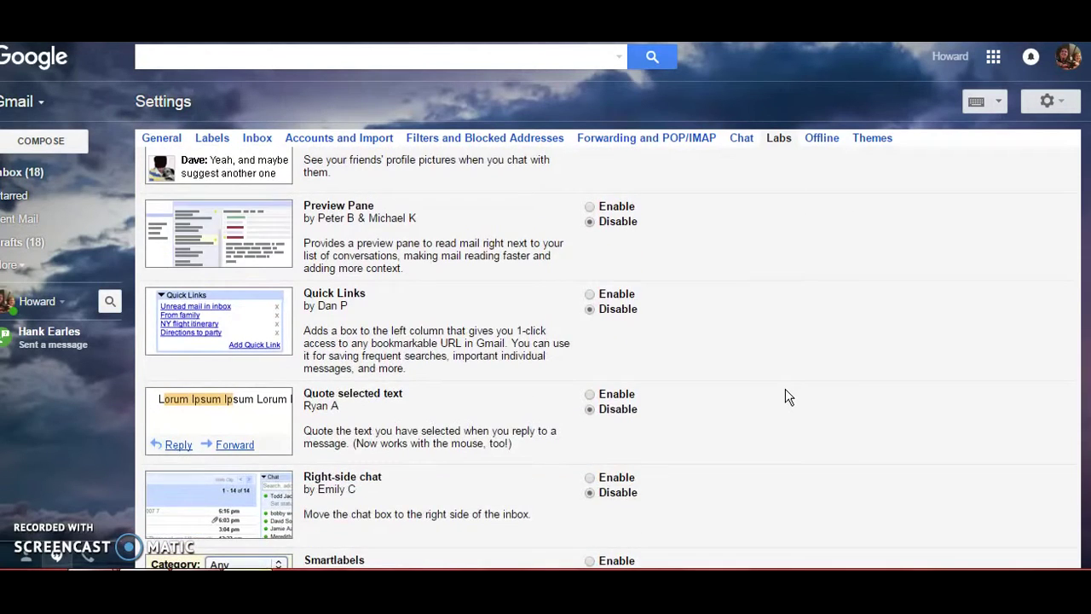
pyautogui.scroll(-1, 785, 388)
pyautogui.scroll(-1, 785, 389)
pyautogui.scroll(-1, 785, 389)
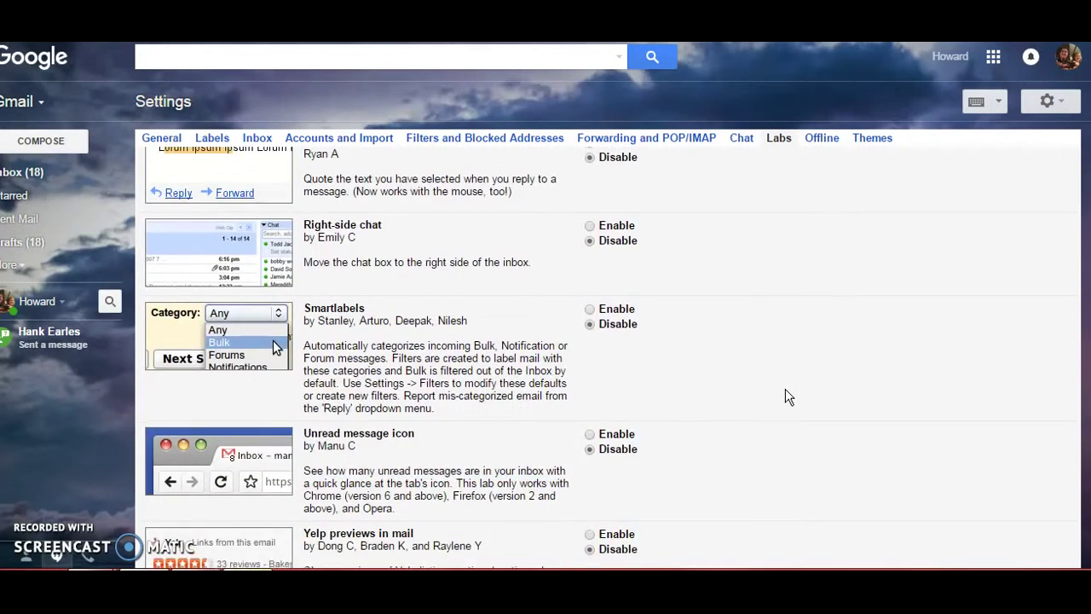
pyautogui.scroll(-3, 785, 389)
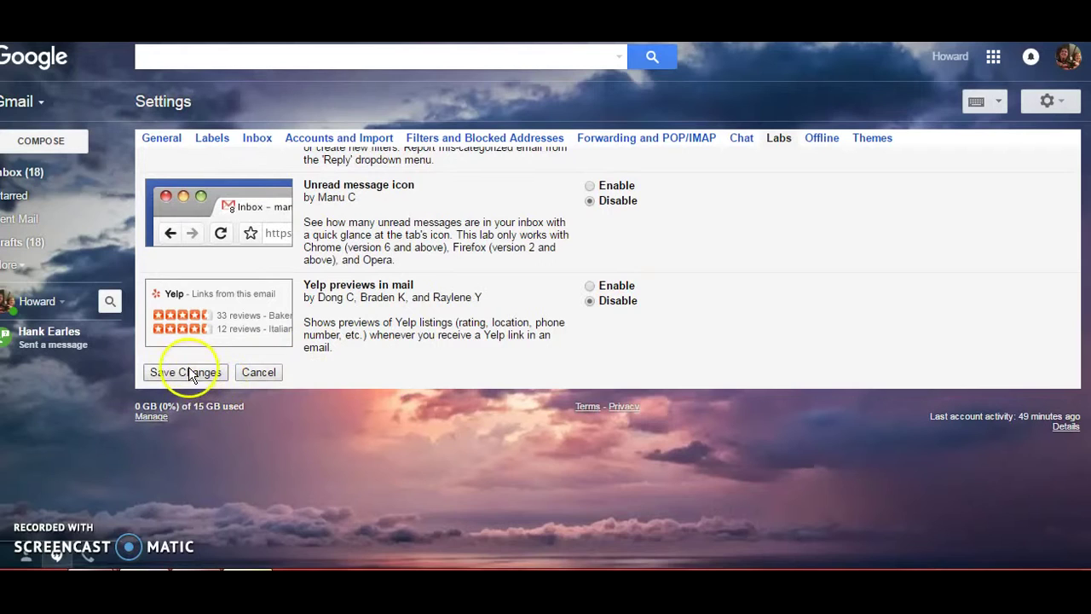
pyautogui.click(195, 373)
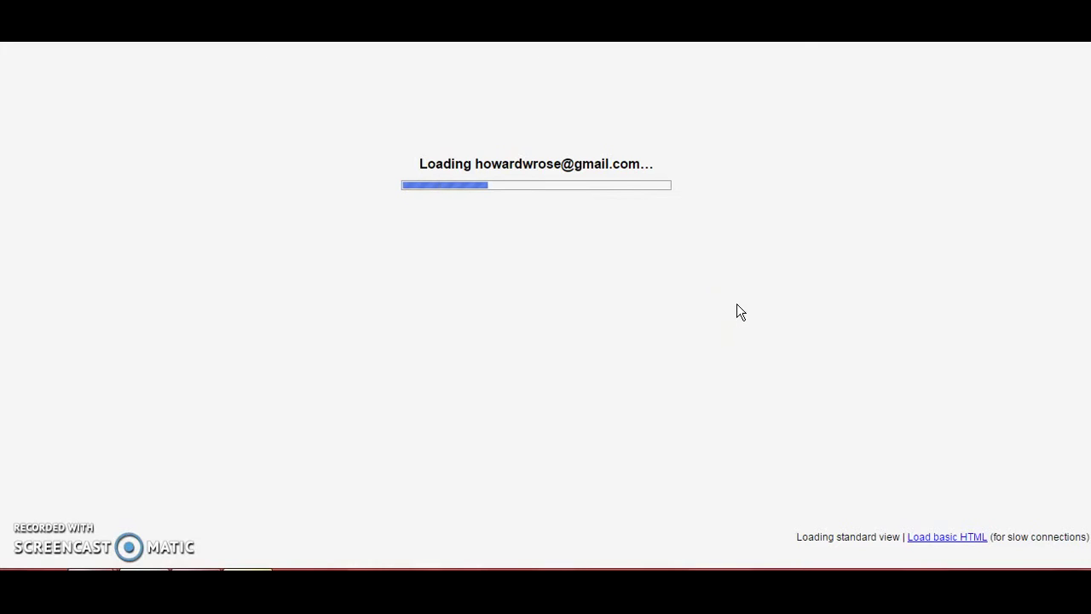
# After Gmail reloads, start a new message draft.
pyautogui.click(724, 307)
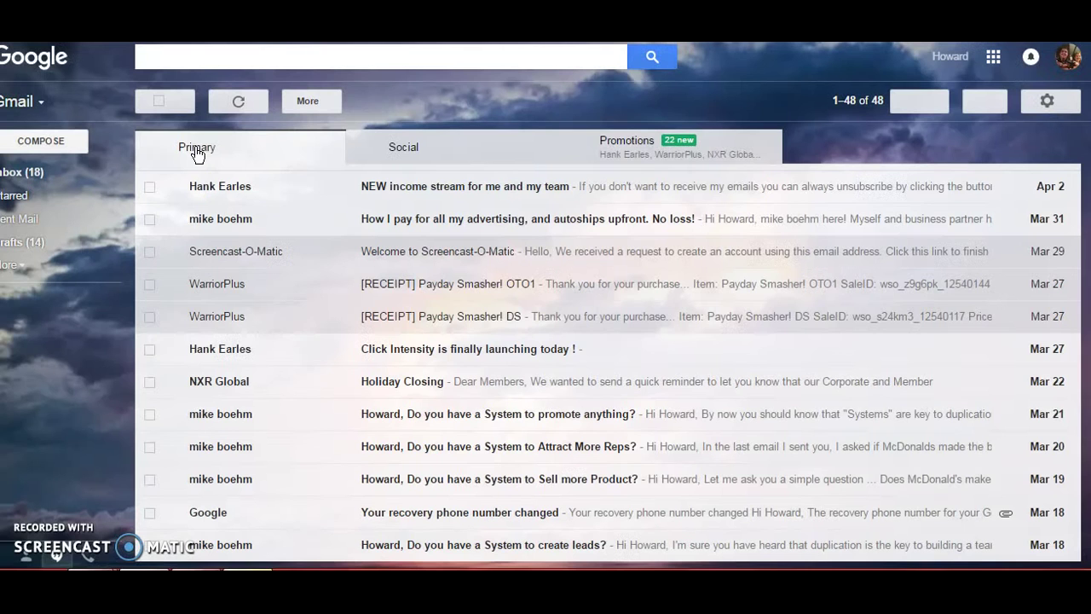
pyautogui.click(58, 147)
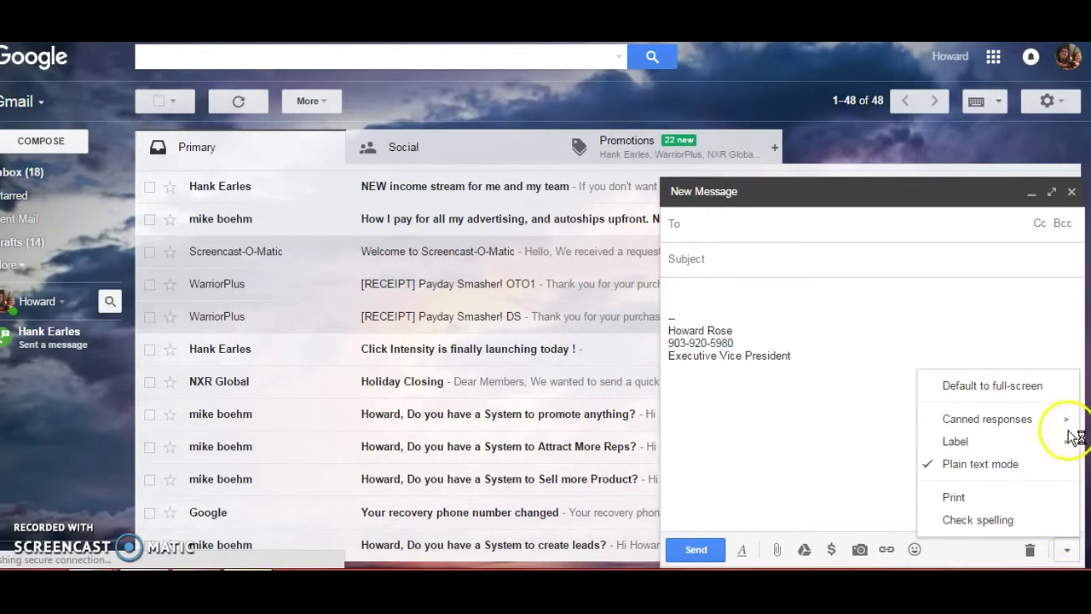
# Delete a saved canned response from the draft's Canned responses menu and confirm it.
pyautogui.click(1023, 419)
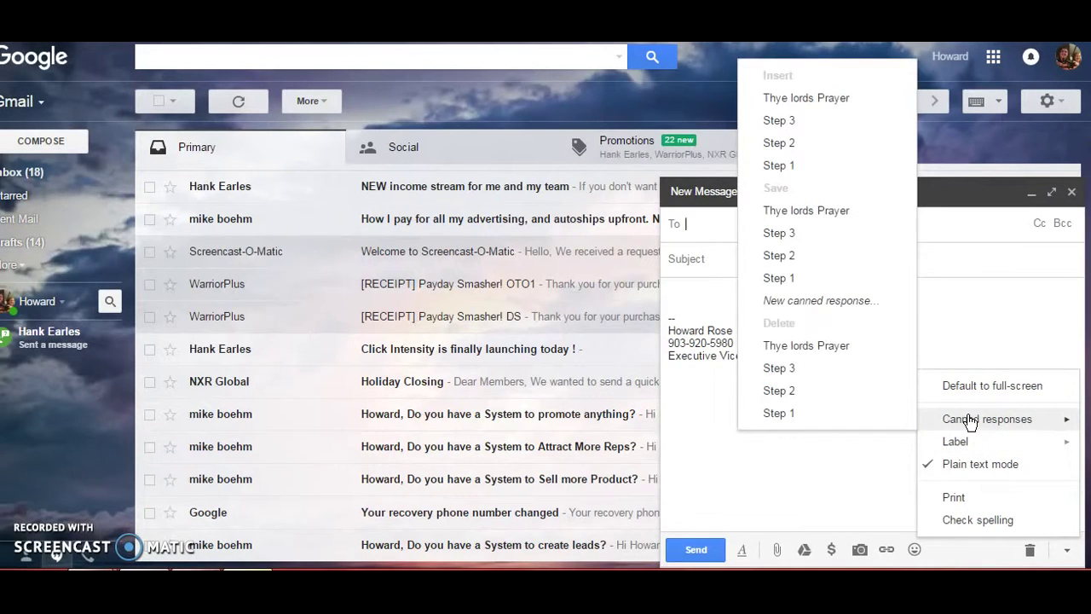
pyautogui.moveTo(988, 419)
pyautogui.click(808, 346)
pyautogui.click(840, 348)
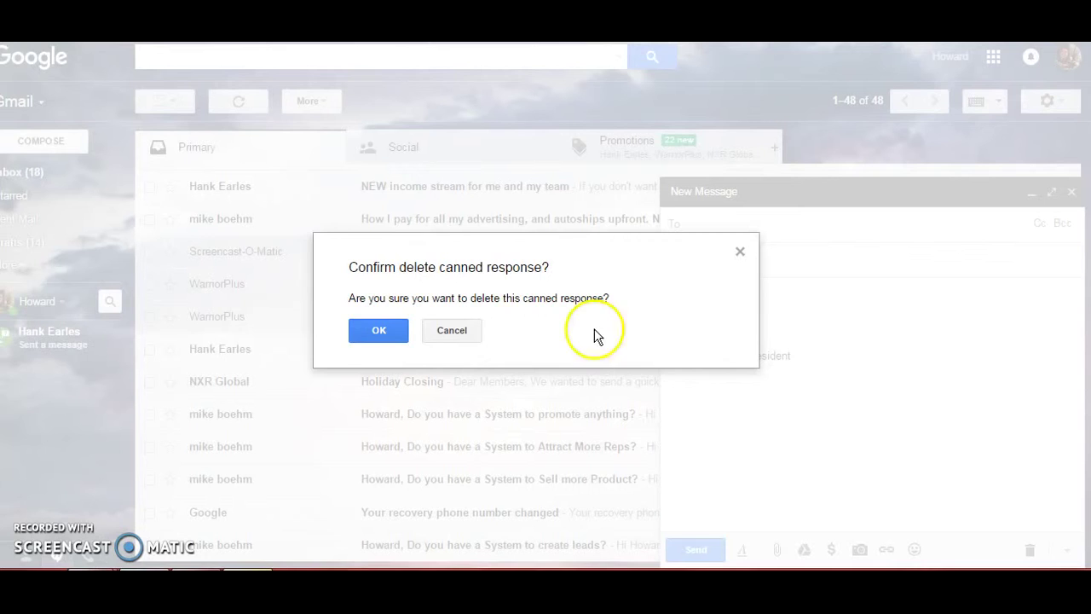
pyautogui.click(381, 329)
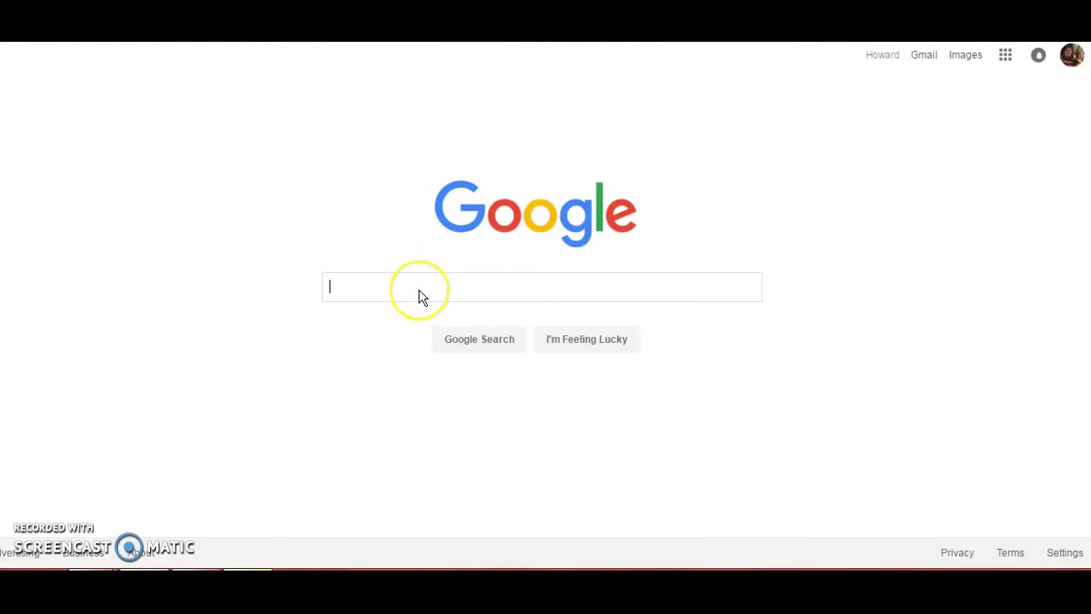
# Search Google for 'the lord' and open the traditional Lord's Prayer result.
pyautogui.write('th')
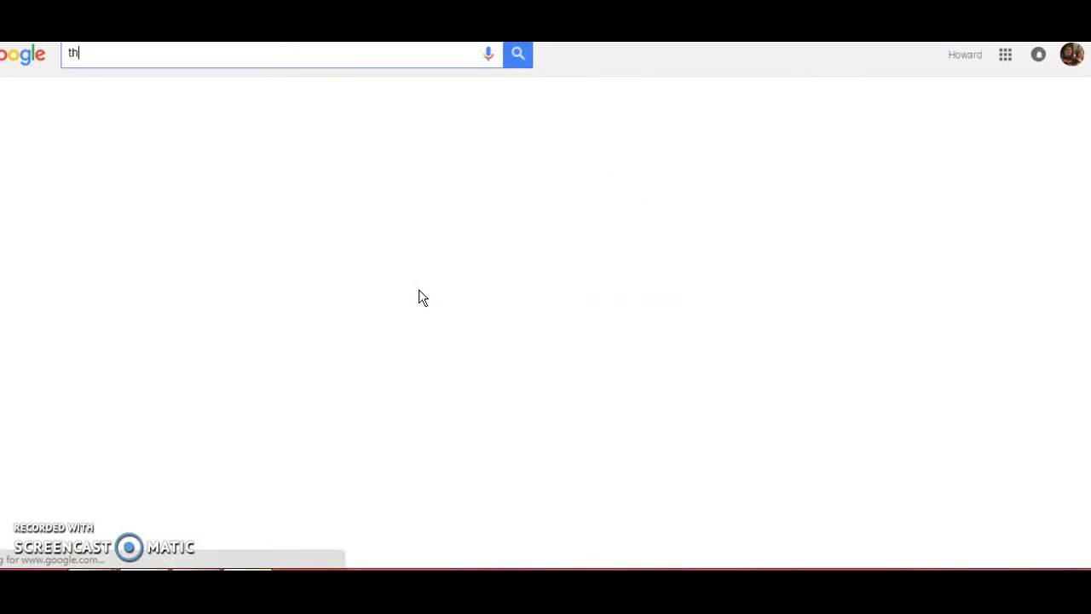
pyautogui.write('e lo')
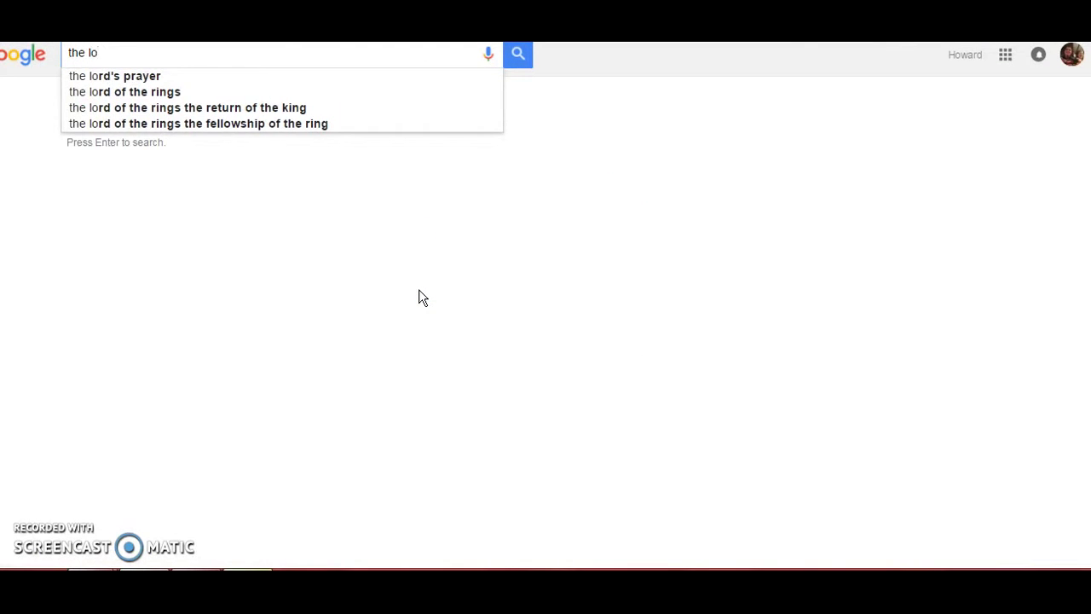
pyautogui.write('rds')
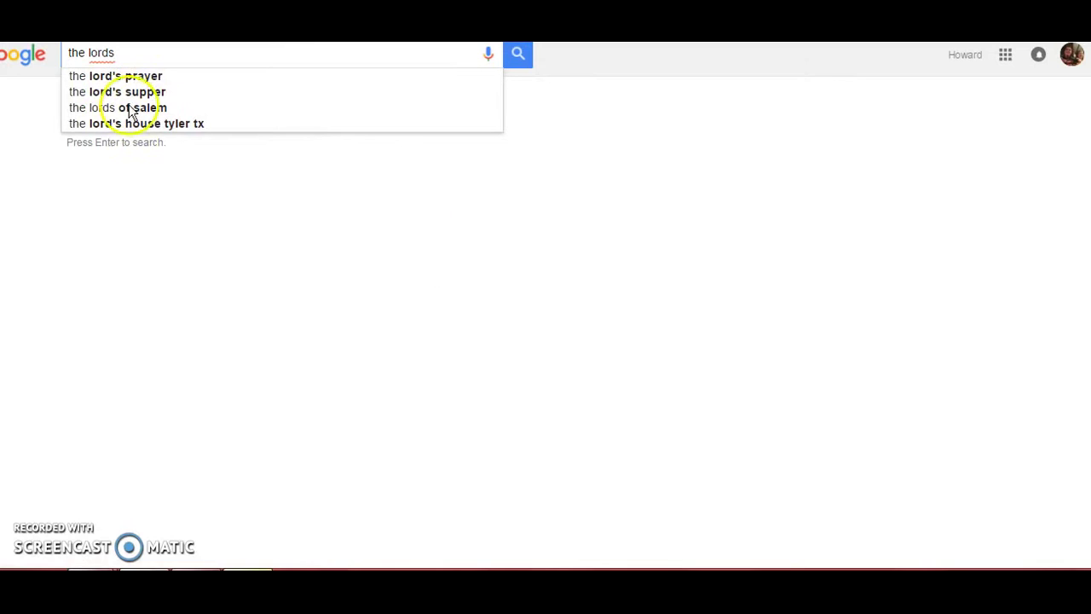
pyautogui.click(158, 79)
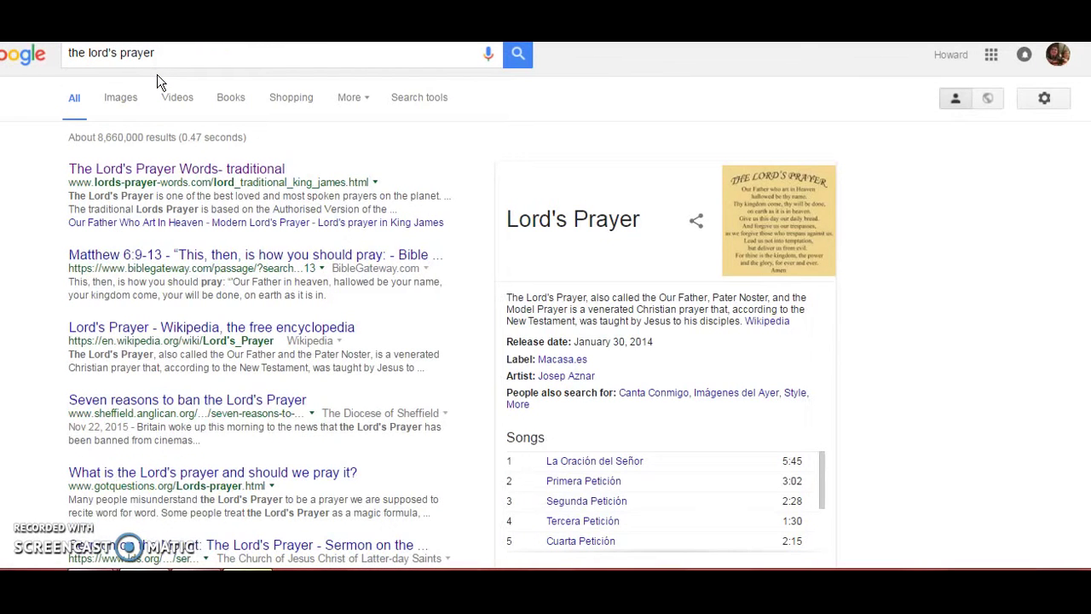
pyautogui.click(245, 171)
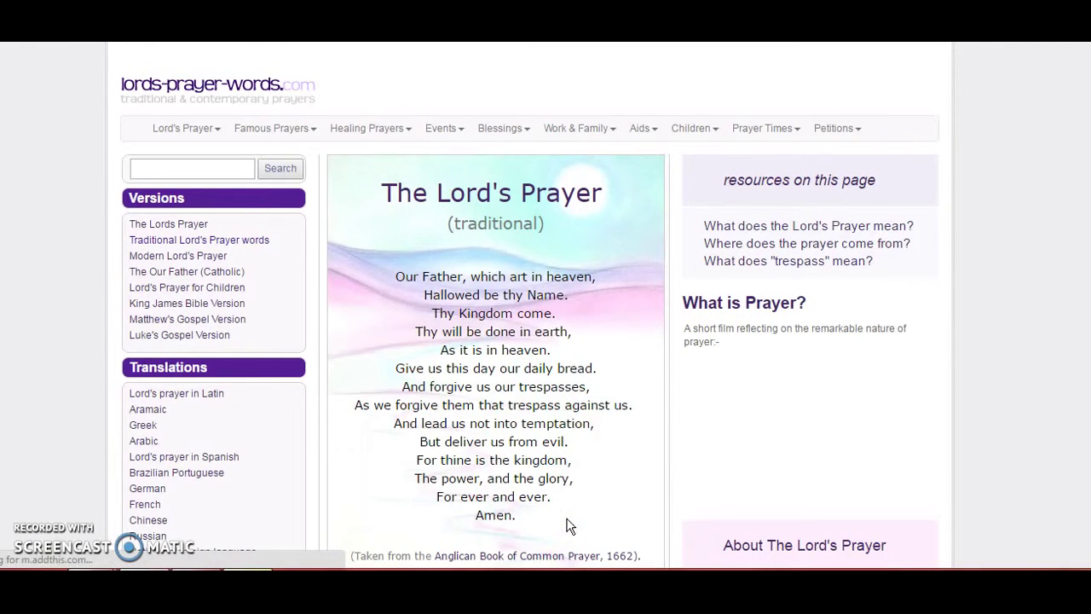
# Copy the full text of the traditional Lord's Prayer from the page.
pyautogui.tripleClick(569, 524)
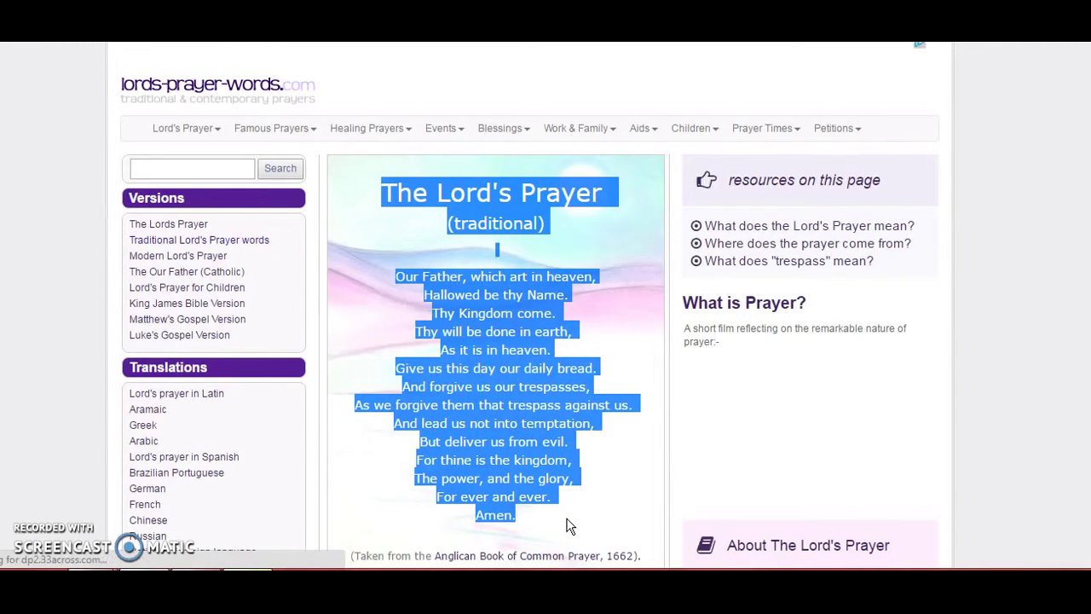
pyautogui.rightClick(516, 368)
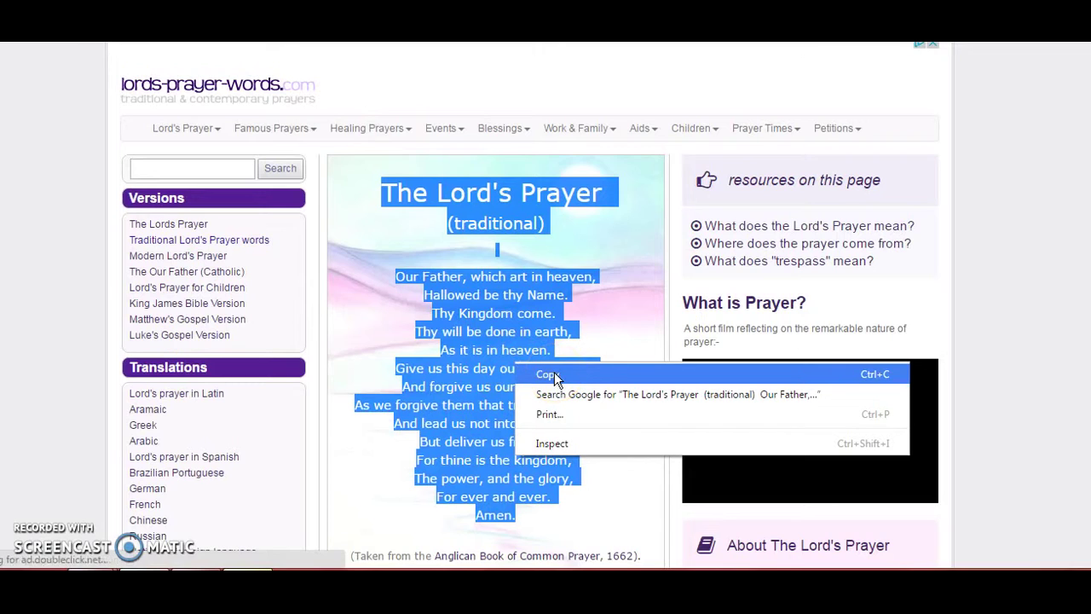
pyautogui.click(553, 376)
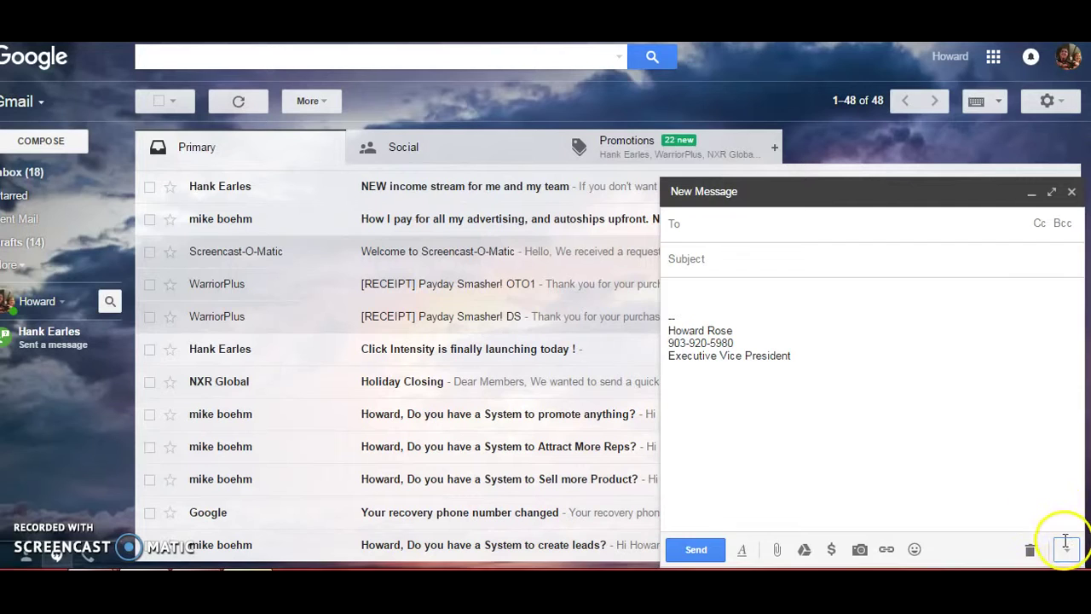
# Replace the new draft's signature with the pasted Lord's Prayer.
pyautogui.click(798, 355)
pyautogui.moveTo(732, 339); pyautogui.dragTo(672, 313)
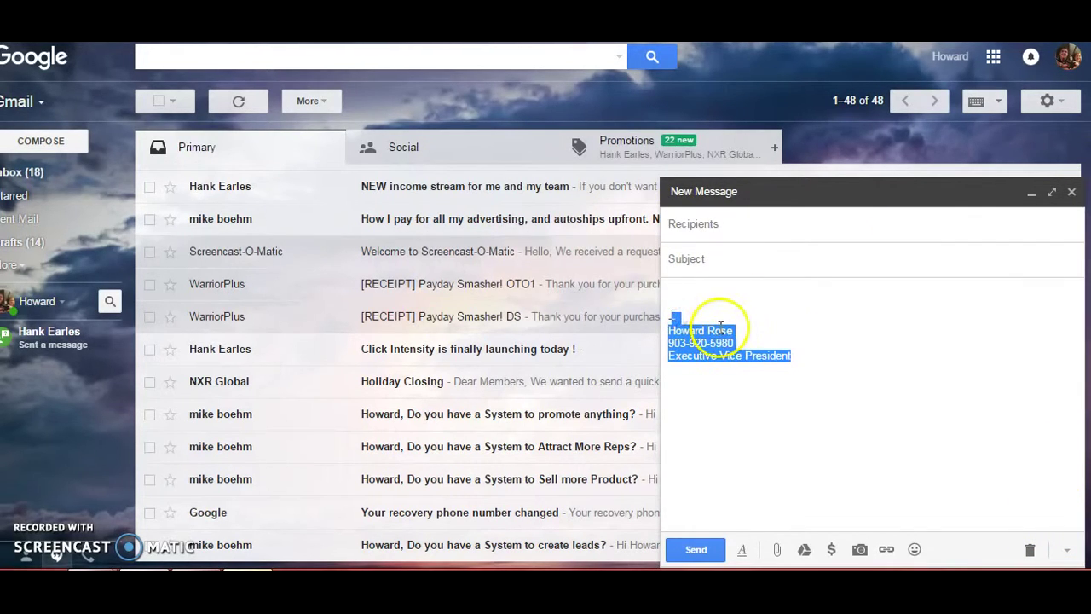
pyautogui.press('BackSpace')
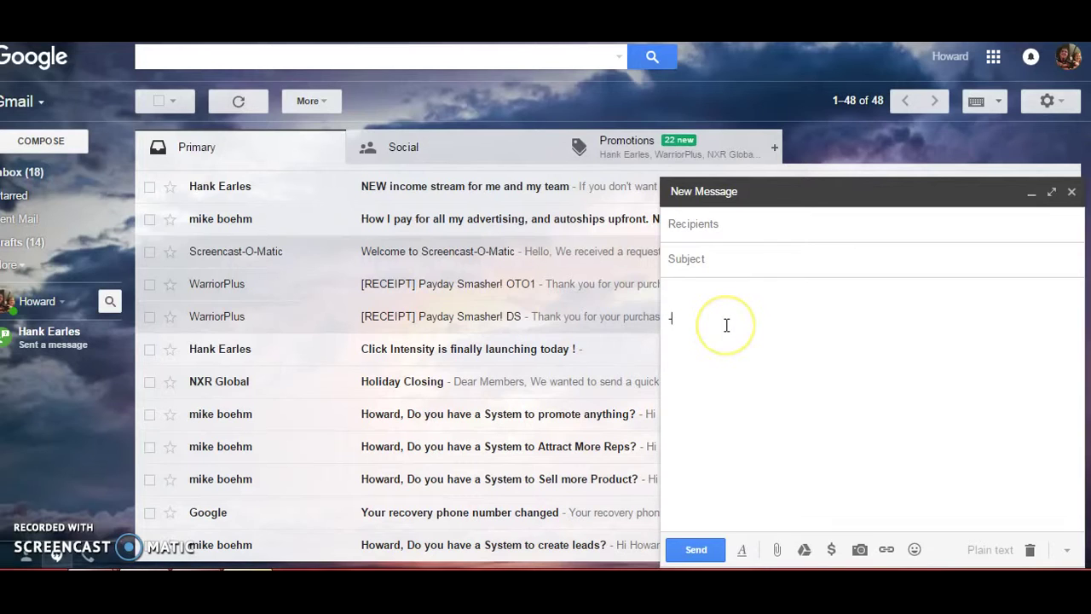
pyautogui.click(691, 298)
pyautogui.rightClick(694, 295)
pyautogui.click(764, 403)
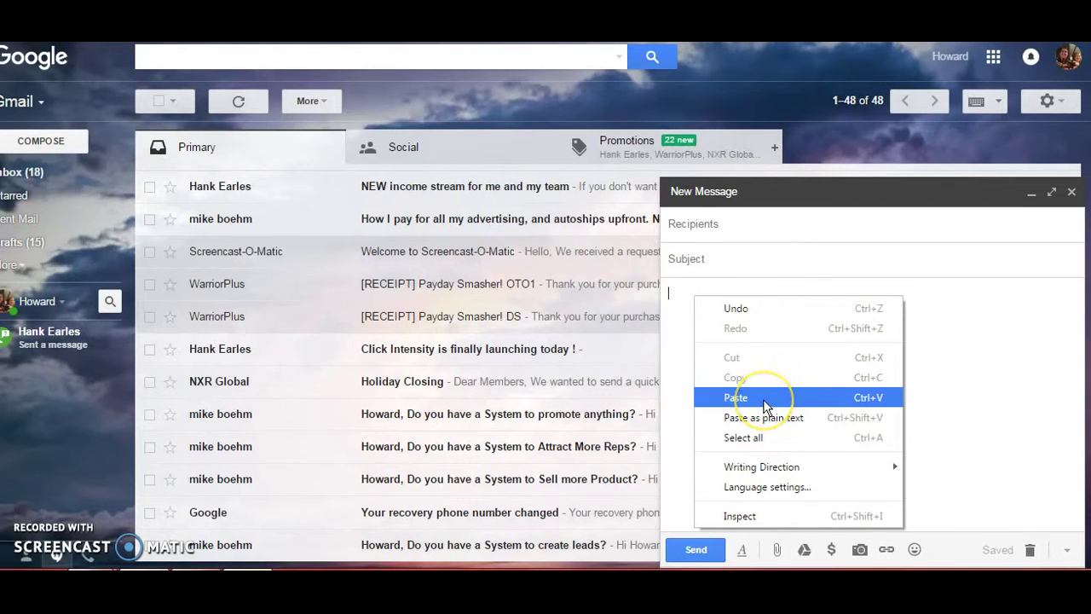
pyautogui.click(763, 399)
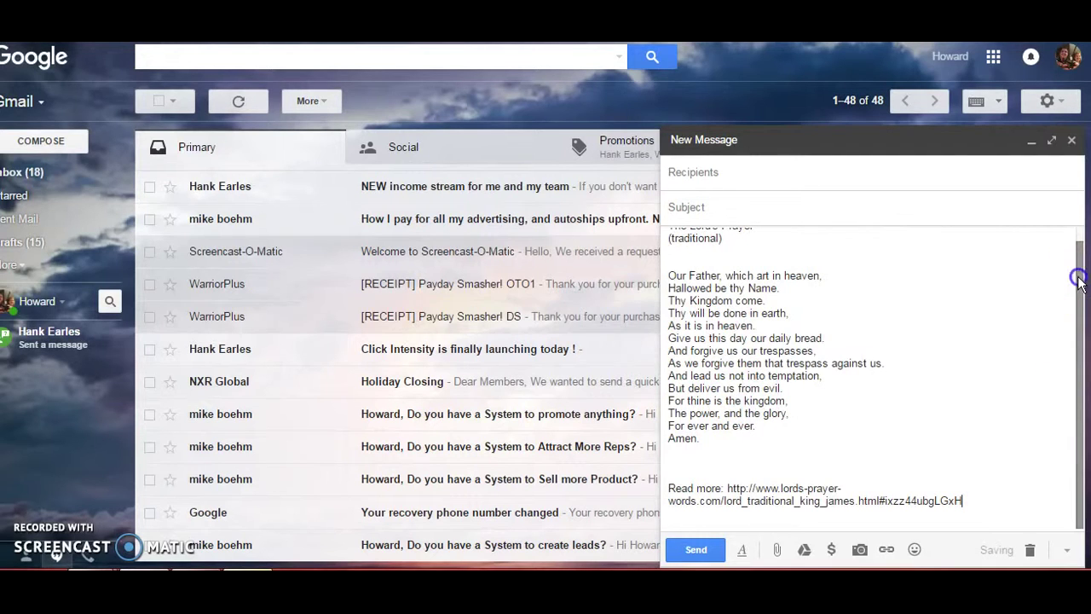
# Copy the title line 'The Lord's Prayer' and delete the trailing Read more link.
pyautogui.moveTo(1076, 246); pyautogui.dragTo(1077, 230)
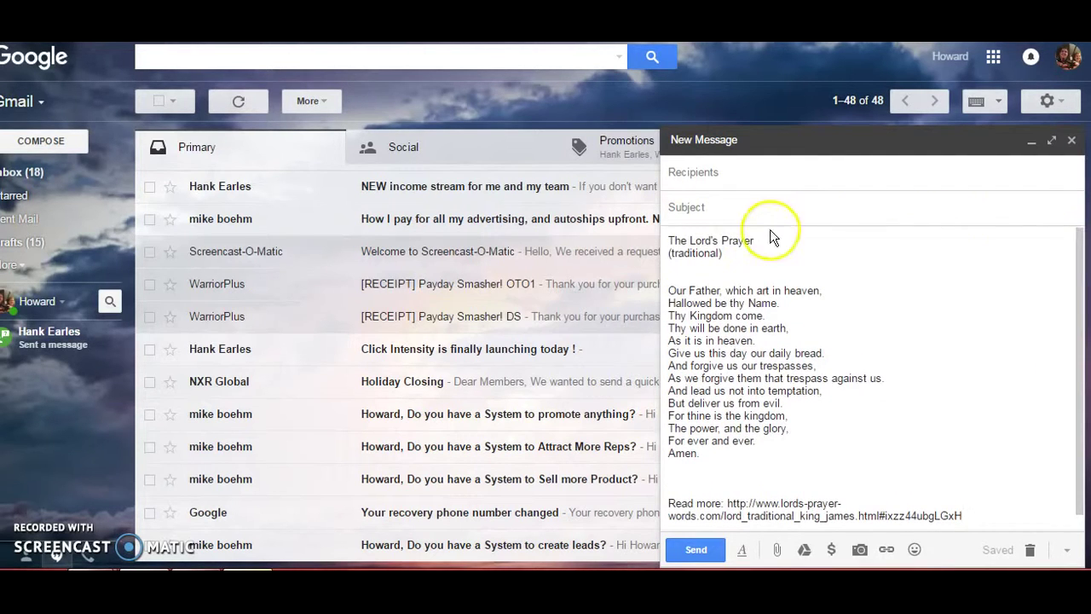
pyautogui.moveTo(757, 240); pyautogui.dragTo(665, 241)
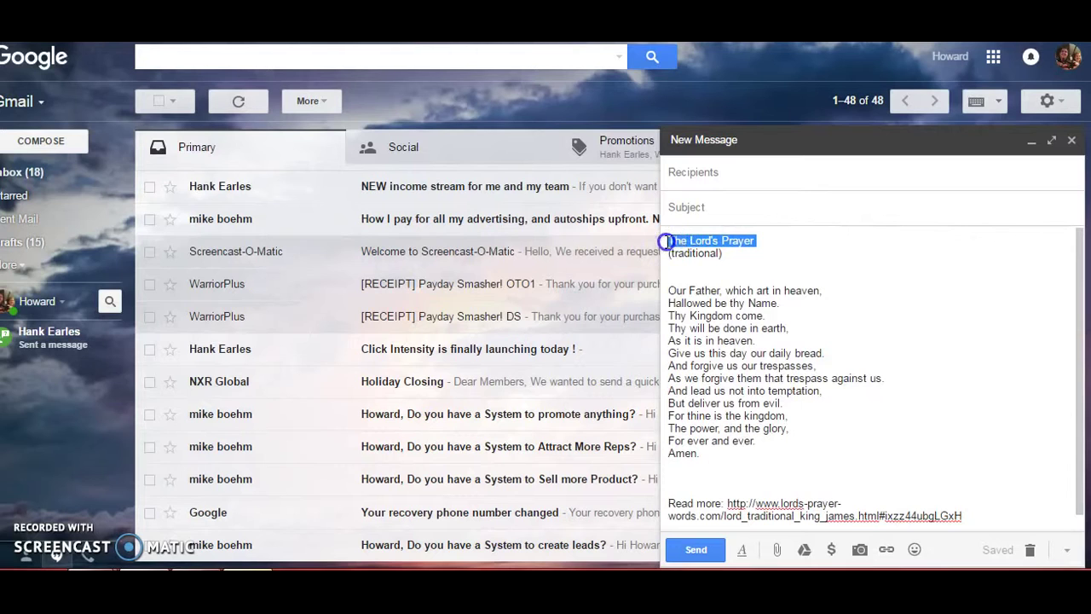
pyautogui.rightClick(726, 244)
pyautogui.click(778, 278)
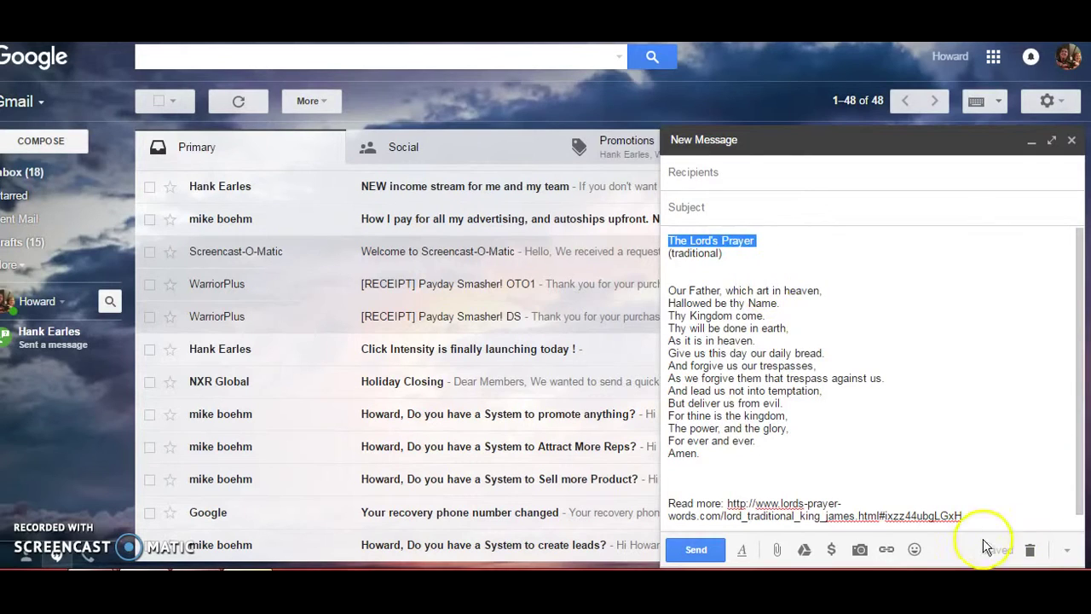
pyautogui.moveTo(964, 515); pyautogui.dragTo(666, 497)
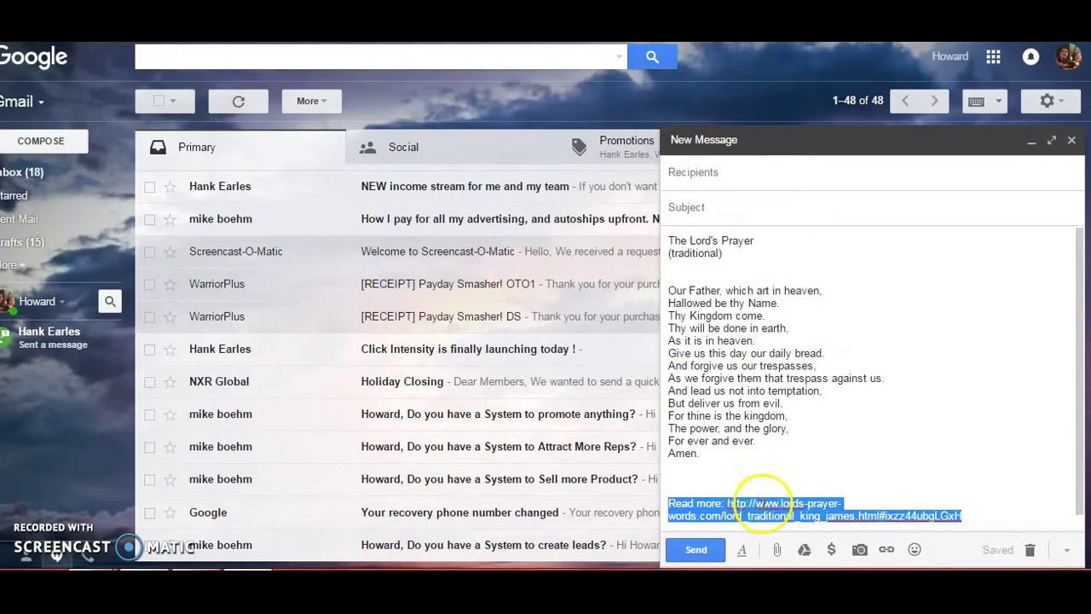
pyautogui.press('BackSpace')
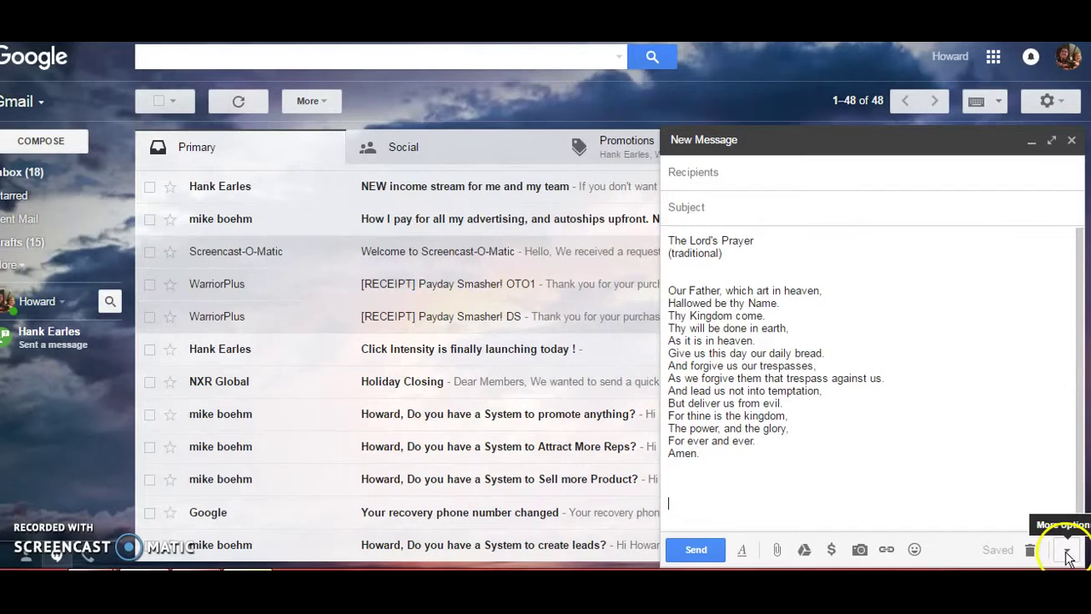
# Save the prayer draft as a new canned response named 'The Lord's Prayer'.
pyautogui.click(1068, 552)
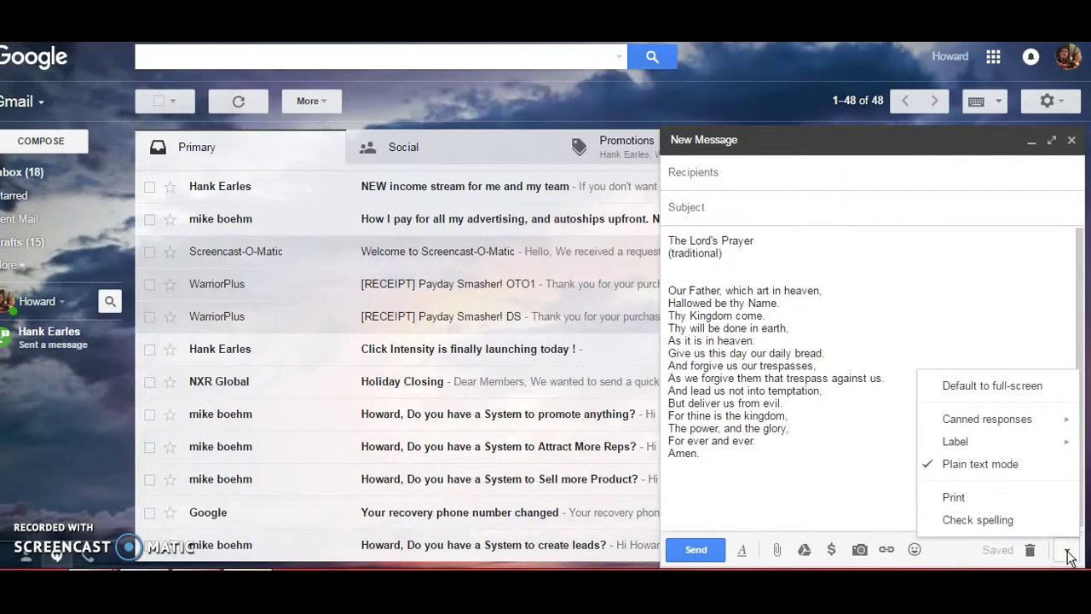
pyautogui.click(995, 422)
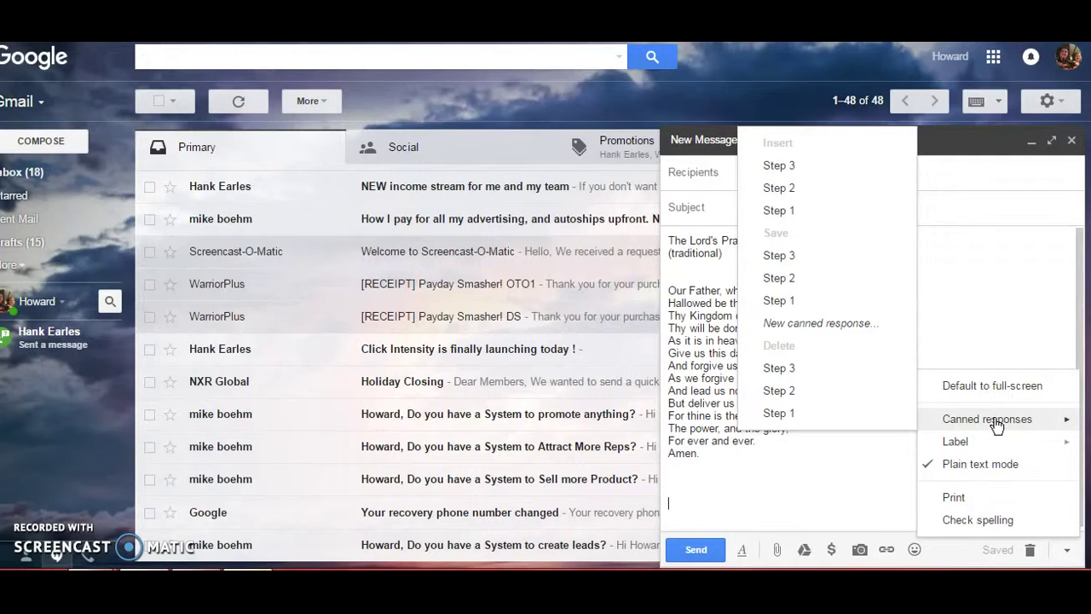
pyautogui.click(911, 422)
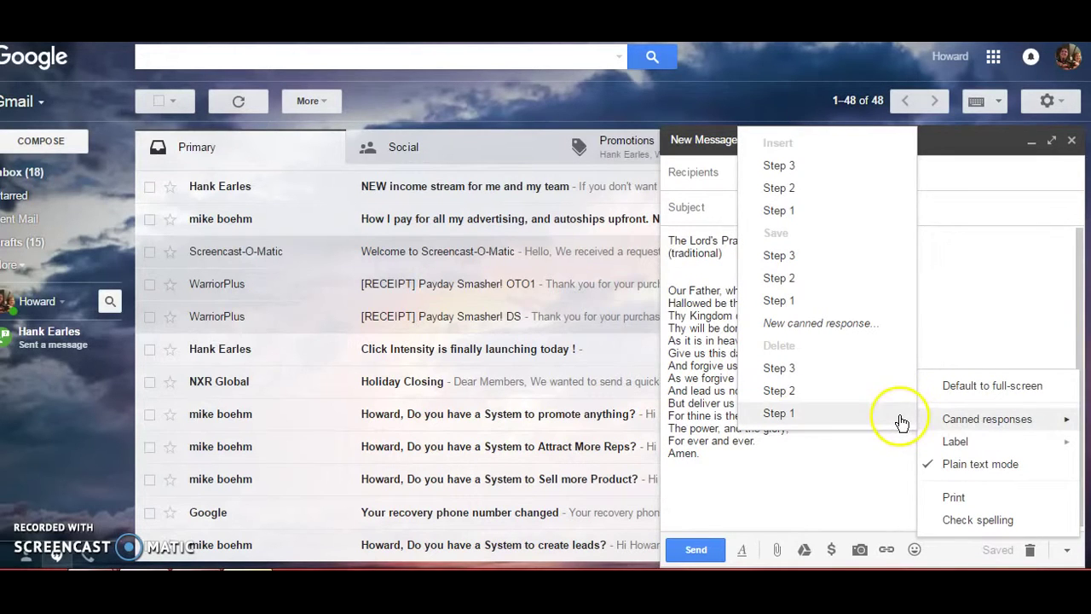
pyautogui.click(822, 324)
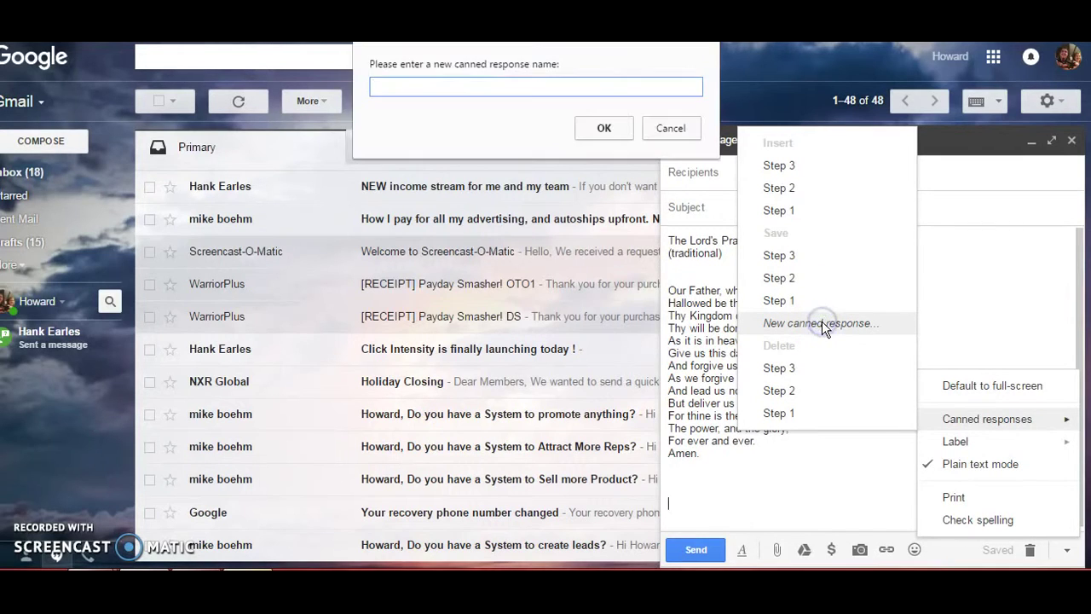
pyautogui.click(441, 87)
pyautogui.rightClick(441, 87)
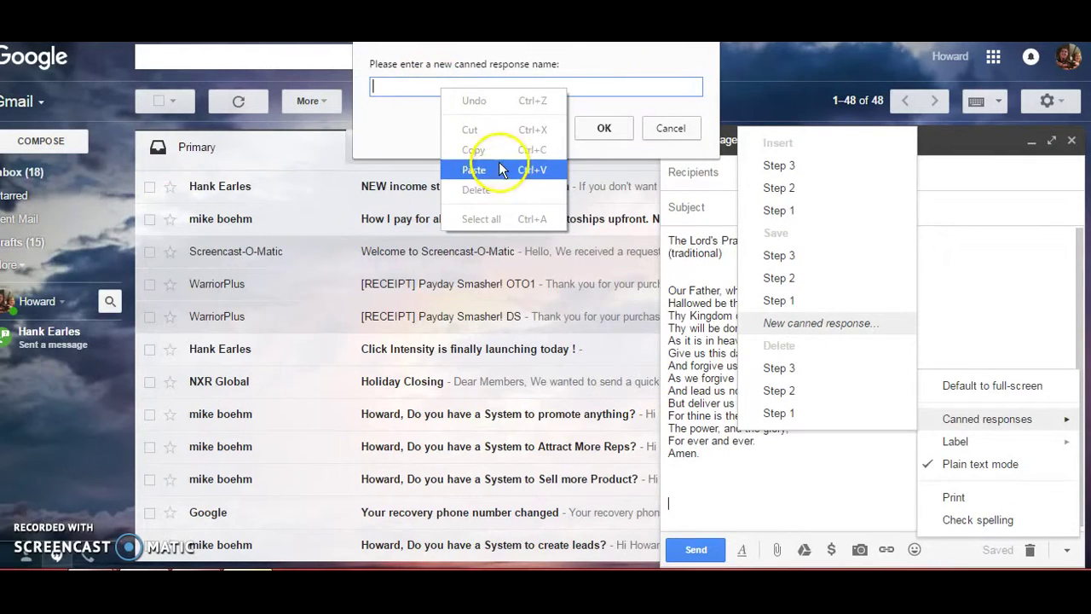
pyautogui.click(474, 171)
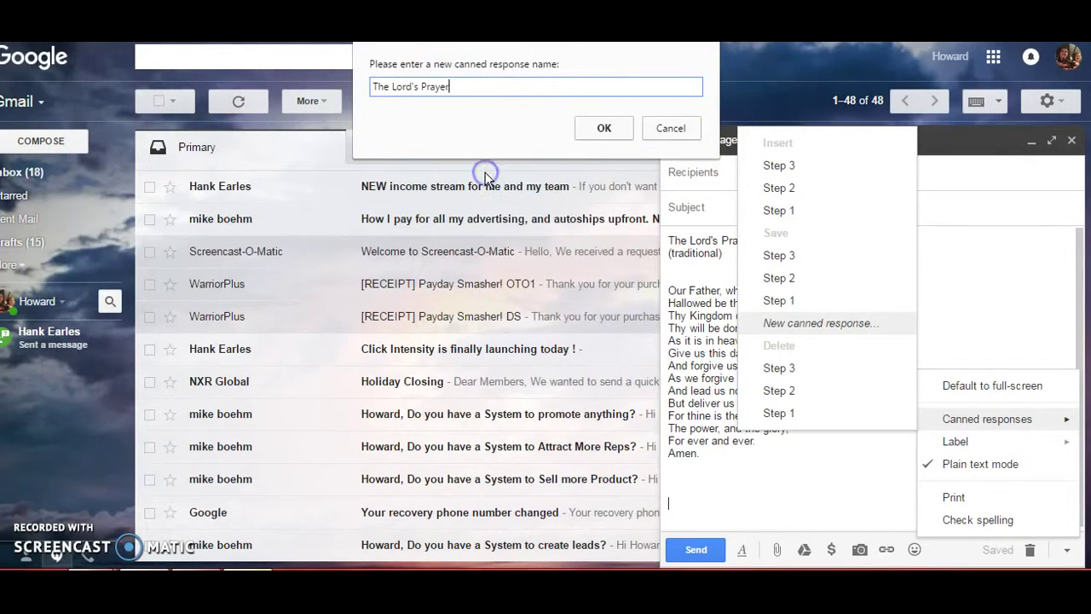
pyautogui.click(607, 135)
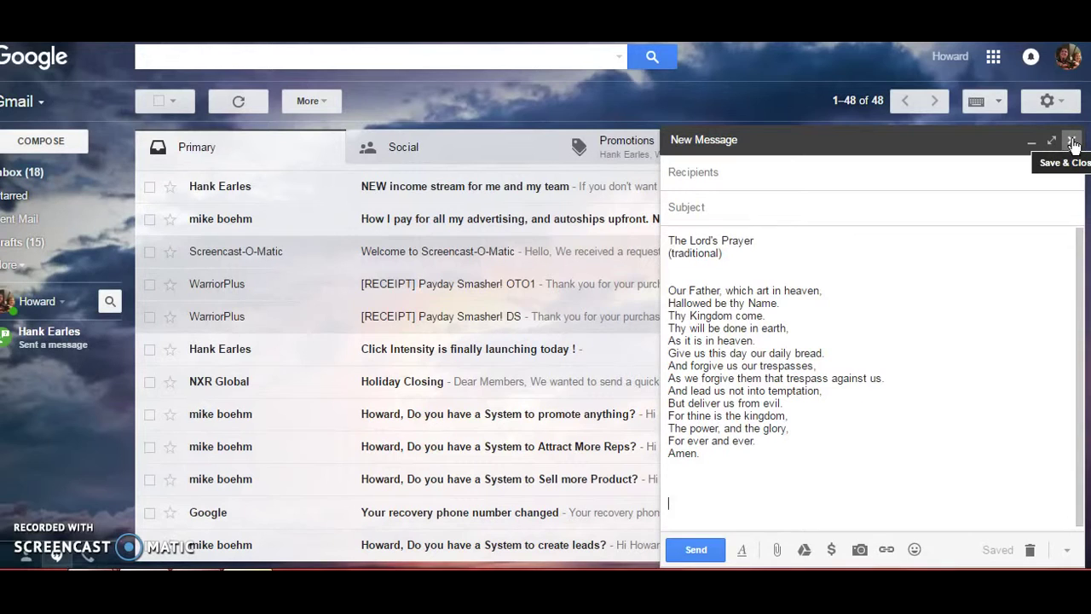
# Save and close the prayer draft, then start a new message with its signature deleted.
pyautogui.click(1072, 142)
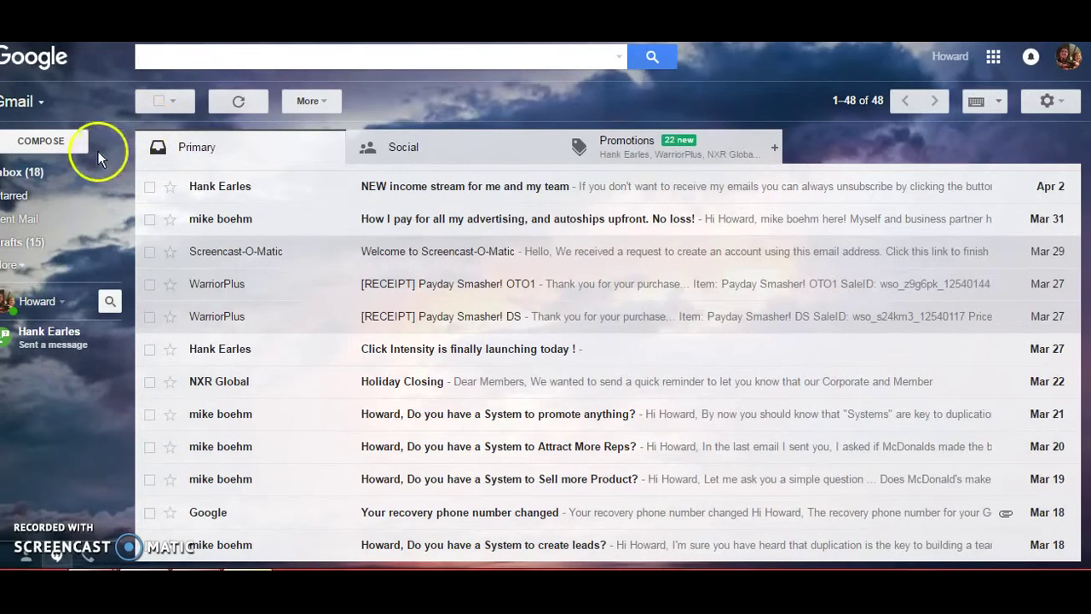
pyautogui.click(45, 142)
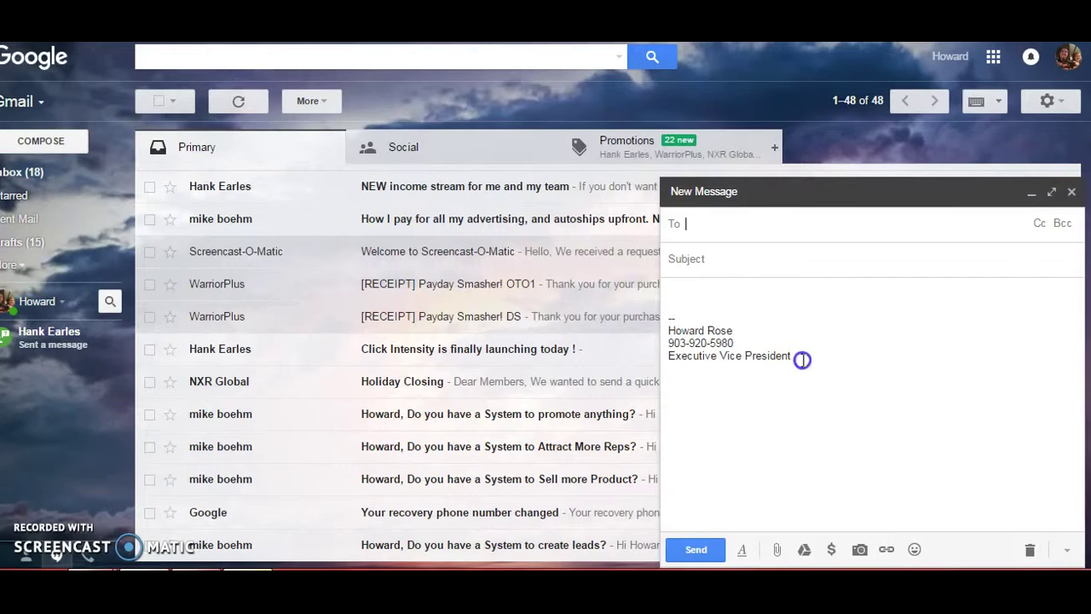
pyautogui.moveTo(797, 358); pyautogui.dragTo(665, 327)
pyautogui.click(851, 377)
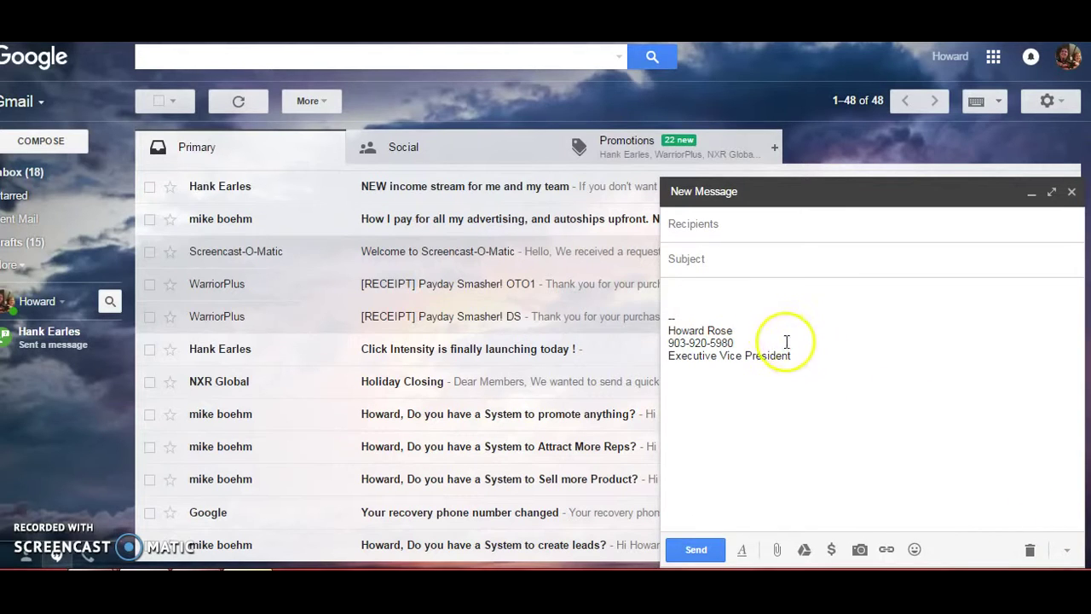
pyautogui.moveTo(793, 355); pyautogui.dragTo(671, 316)
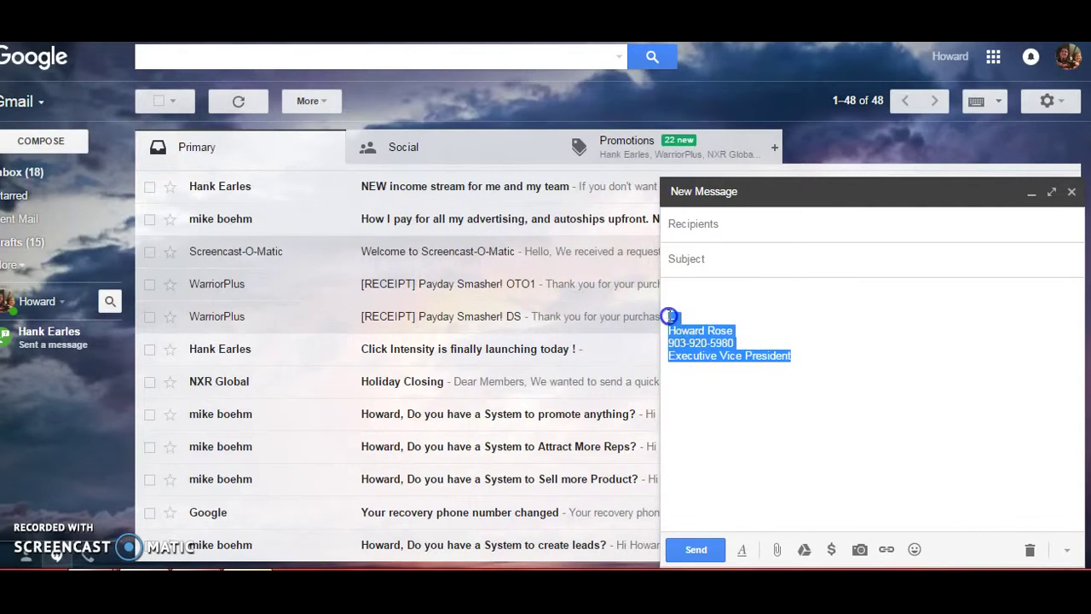
pyautogui.press('Delete')
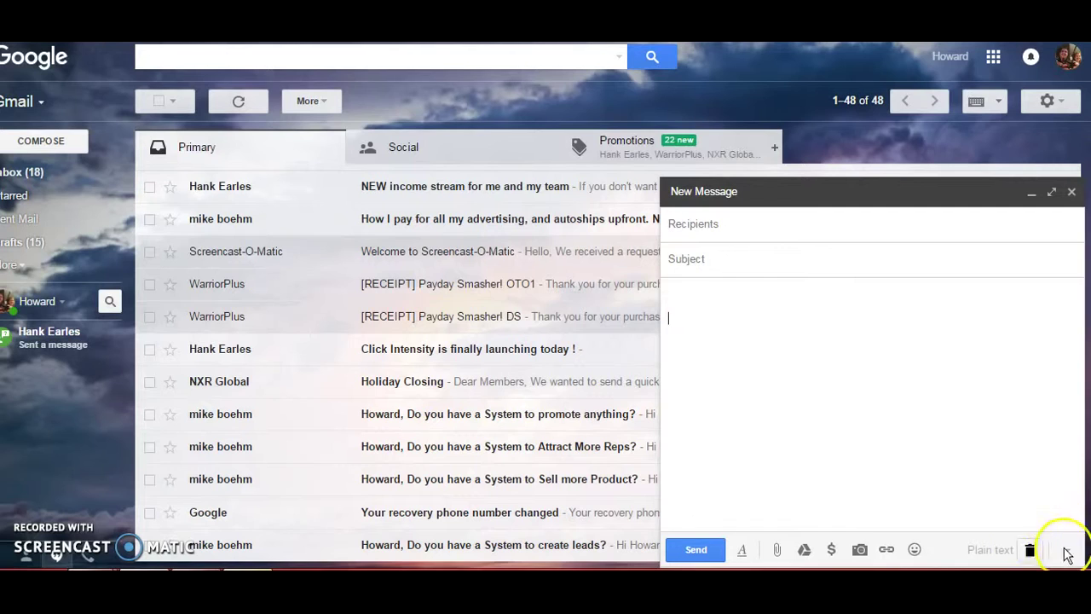
pyautogui.click(1069, 550)
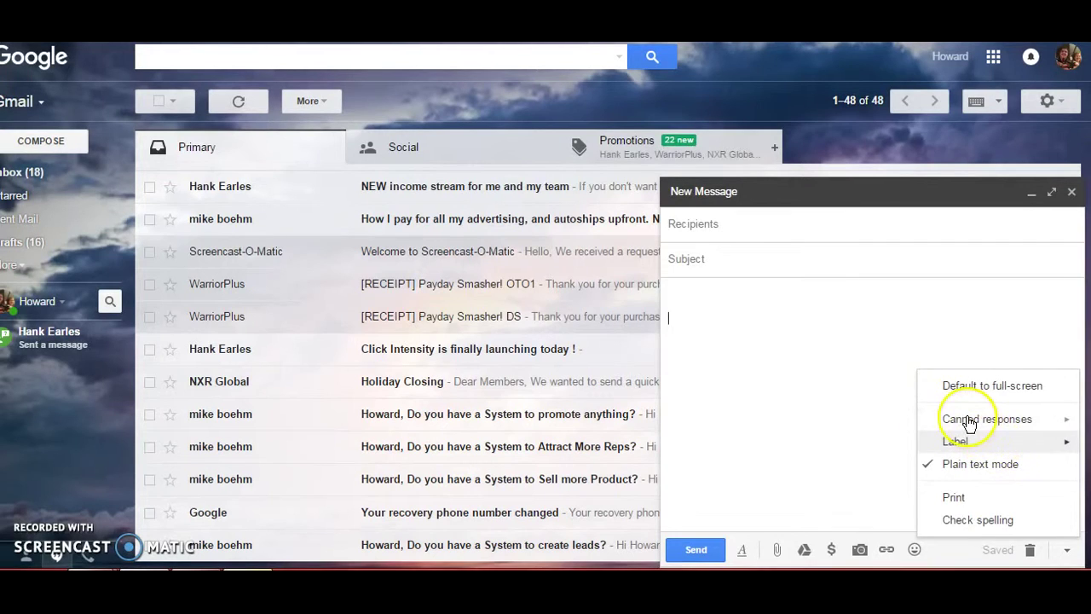
pyautogui.moveTo(987, 418)
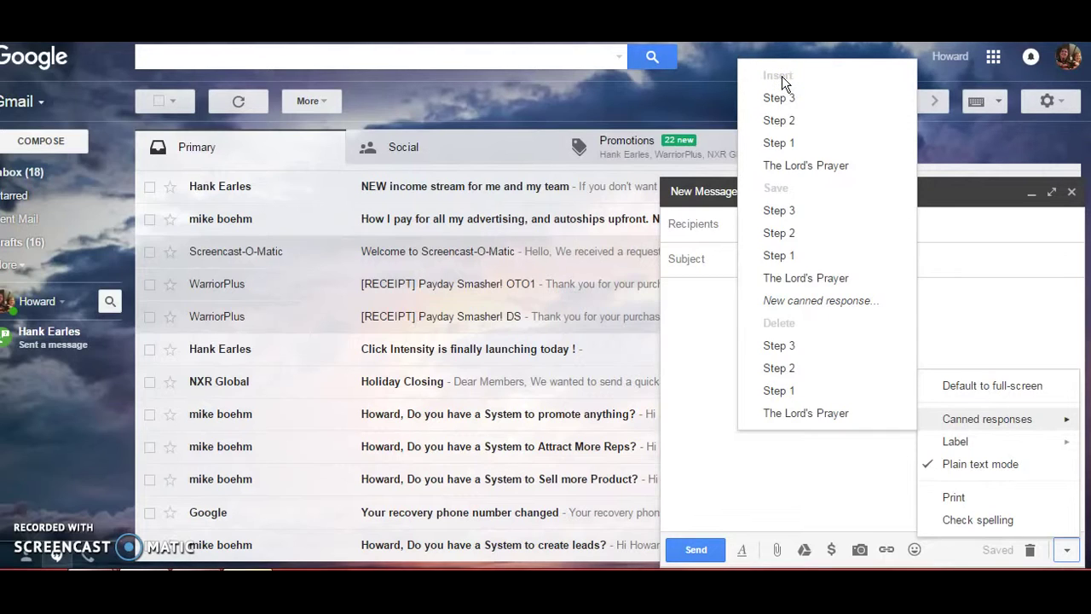
pyautogui.click(801, 169)
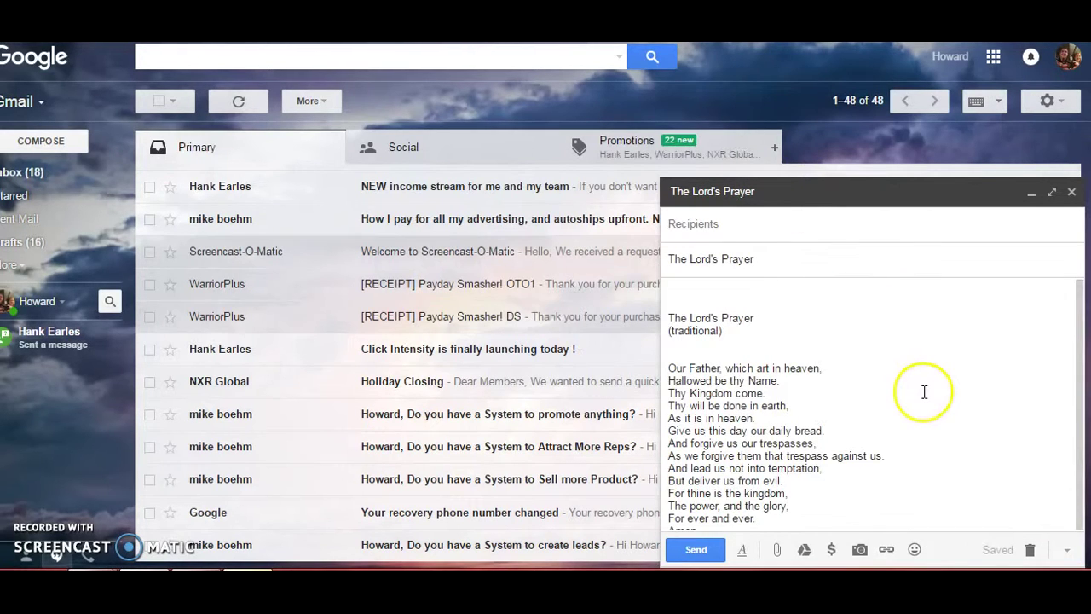
pyautogui.scroll(-1, 925, 389)
pyautogui.scroll(1, 925, 390)
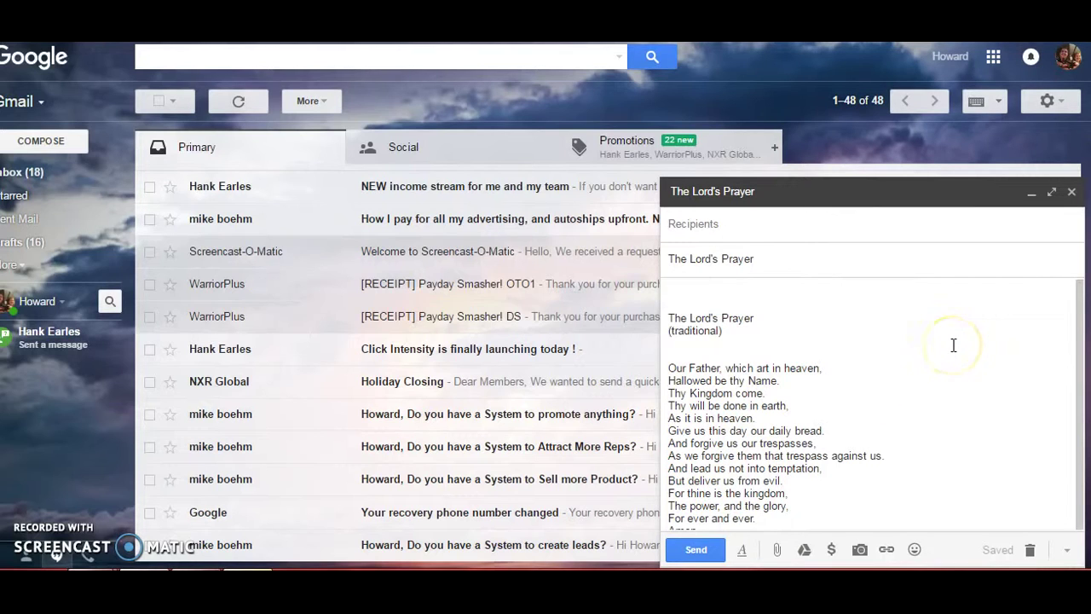
pyautogui.click(830, 231)
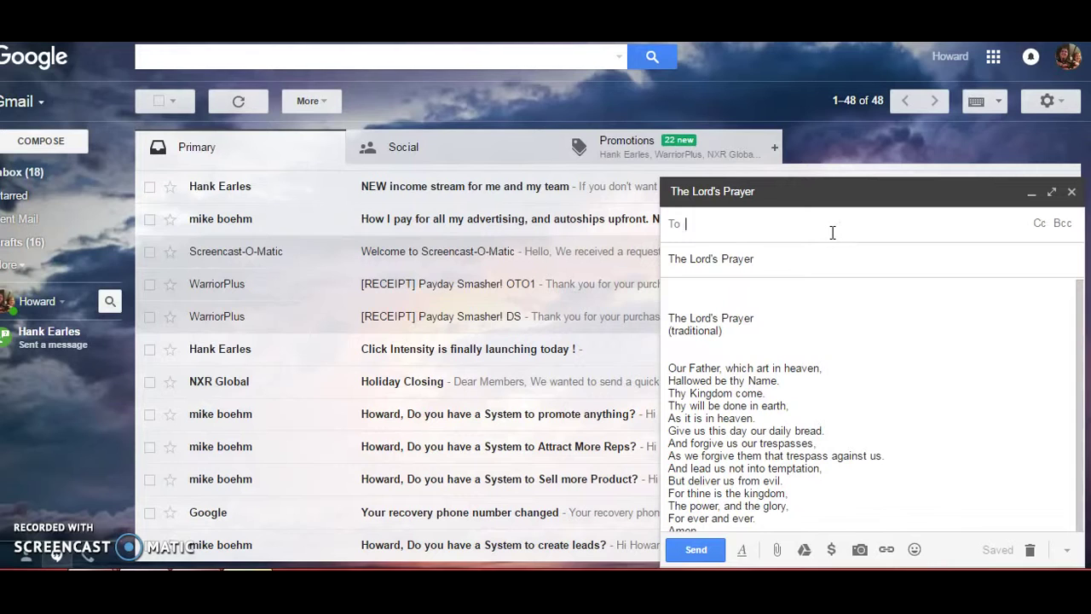
pyautogui.write('l')
pyautogui.click(854, 257)
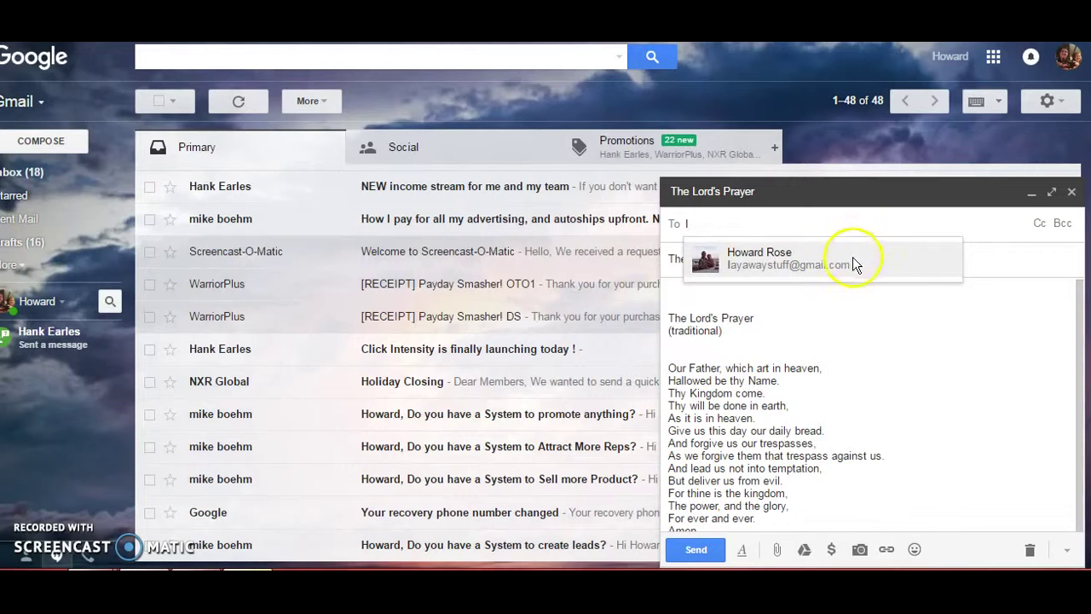
pyautogui.click(866, 264)
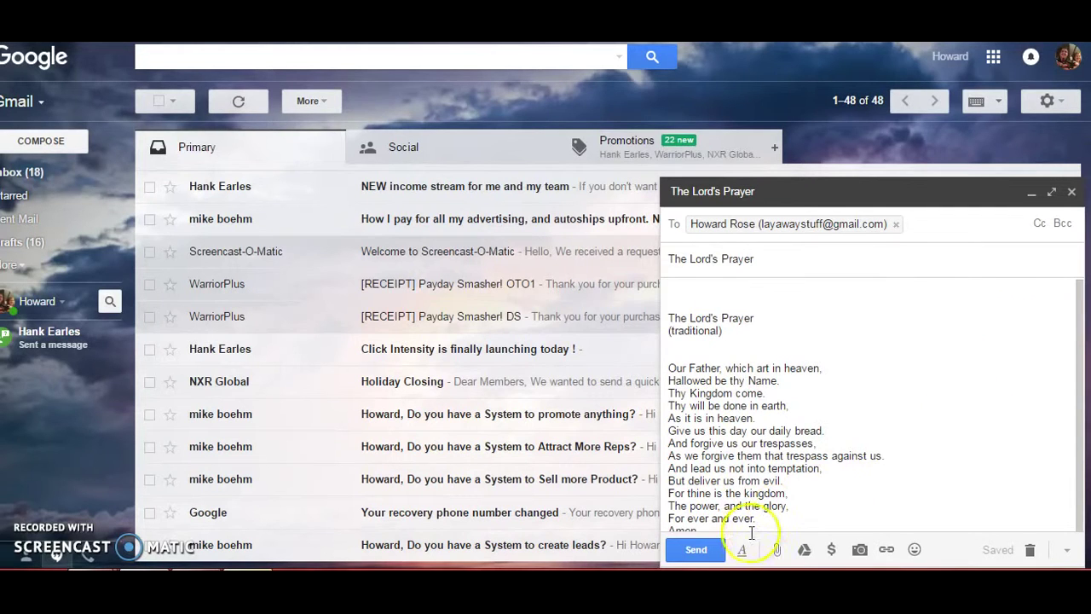
pyautogui.click(706, 547)
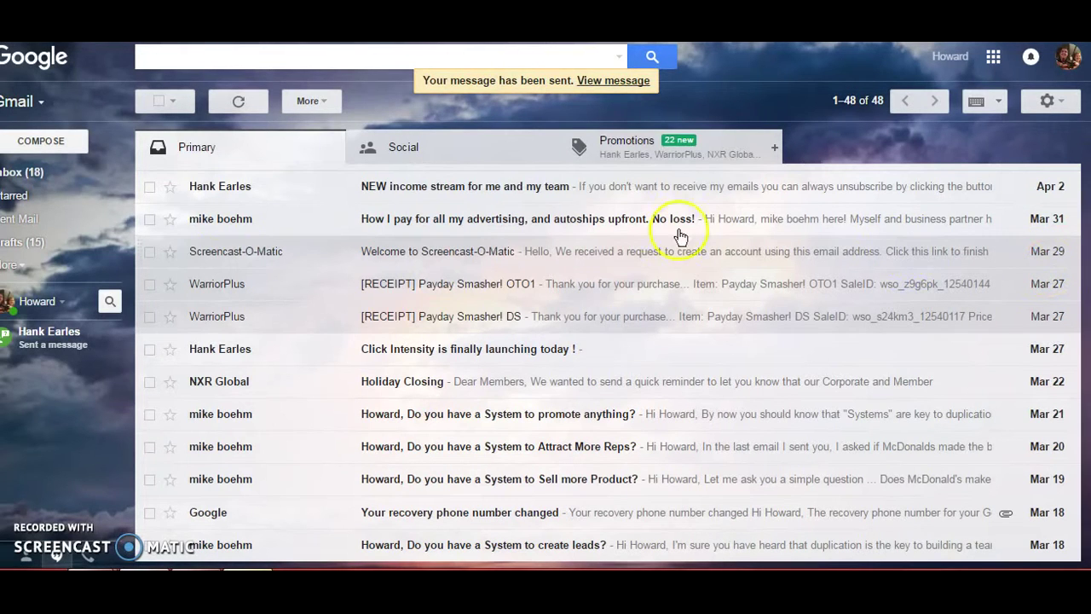
# Start a new message and insert The Lord's Prayer canned response.
pyautogui.click(36, 181)
pyautogui.click(85, 146)
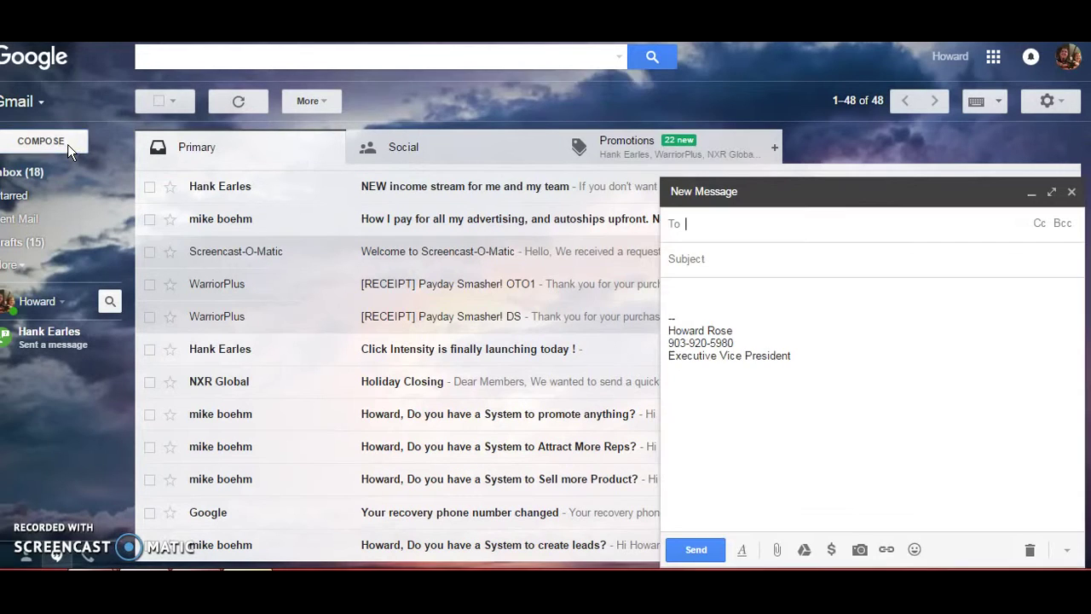
pyautogui.click(1067, 550)
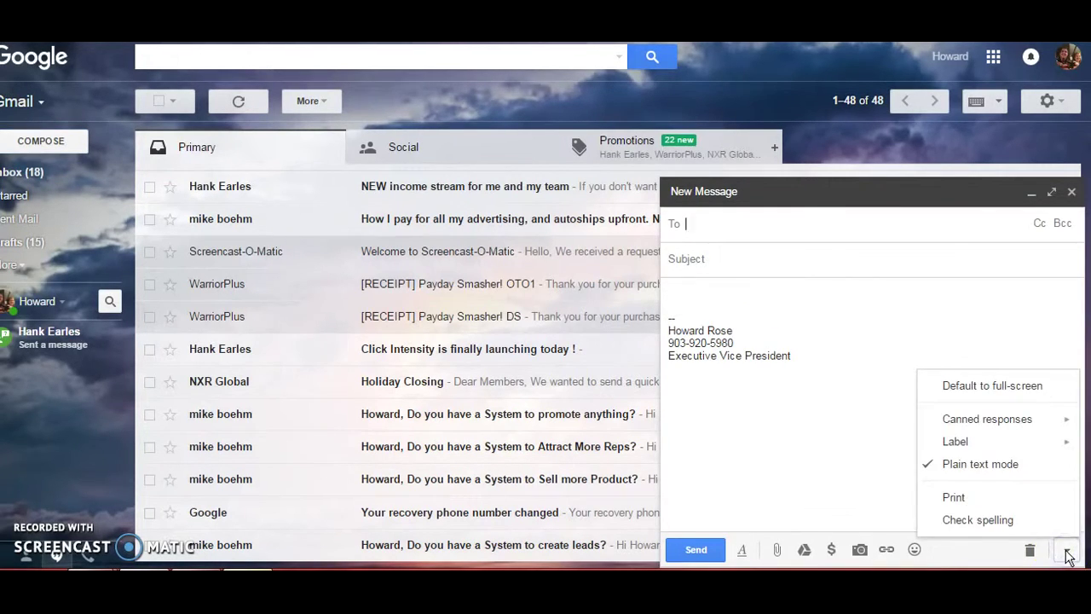
pyautogui.click(1031, 421)
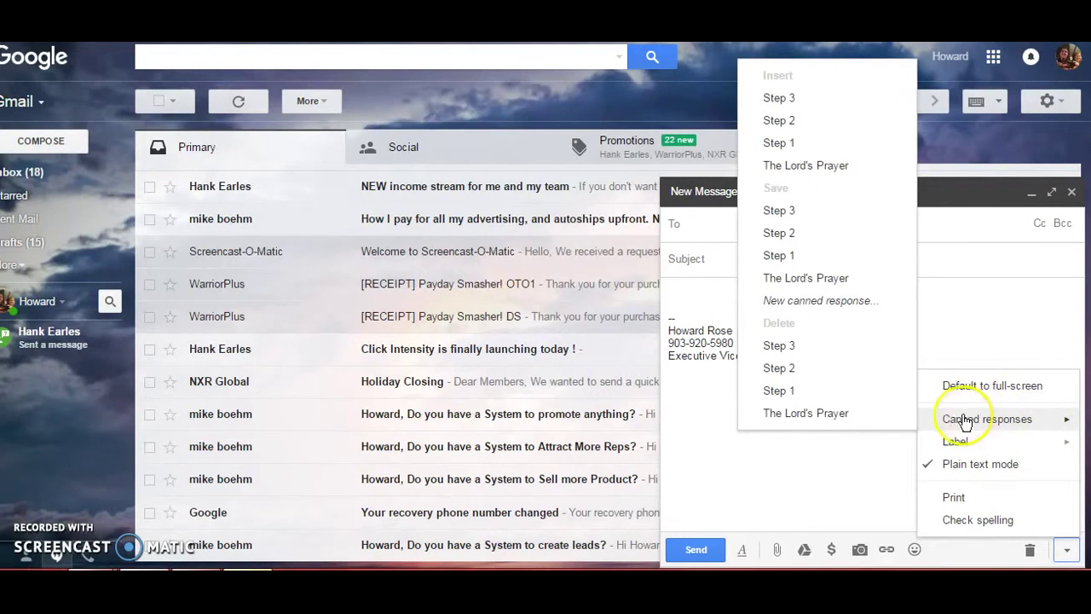
pyautogui.click(876, 399)
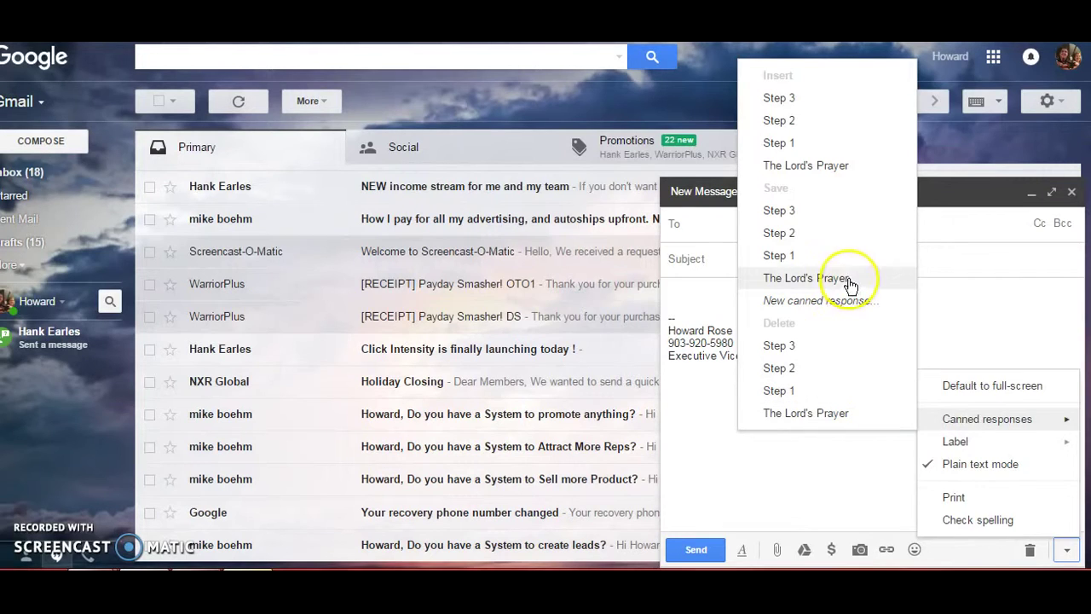
pyautogui.click(814, 165)
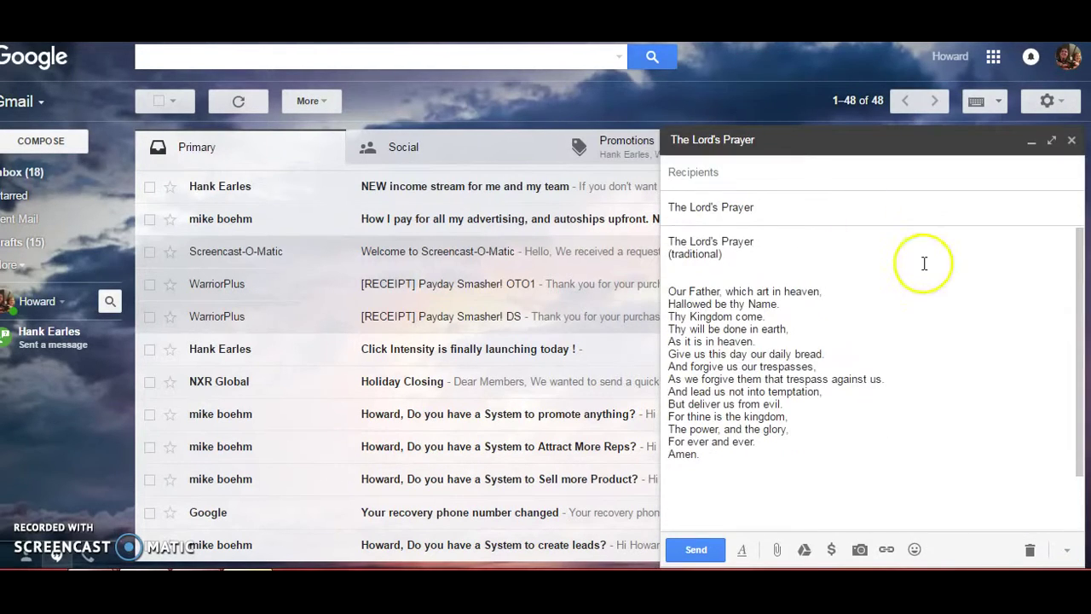
# Copy the draft's subject line 'The Lord's Prayer'.
pyautogui.scroll(-1, 938, 274)
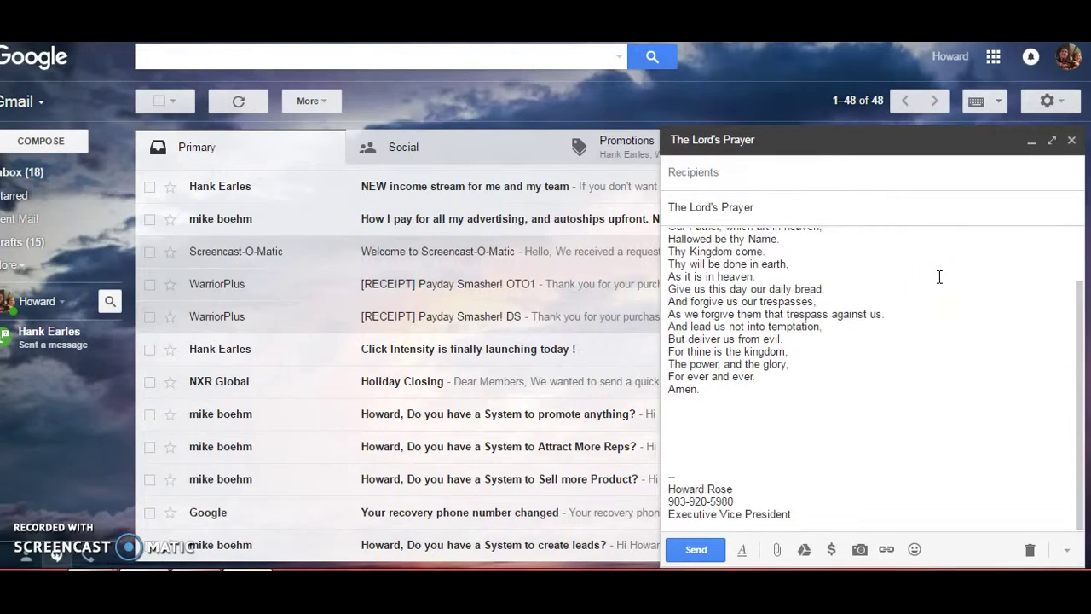
pyautogui.click(1079, 295)
pyautogui.moveTo(1079, 295); pyautogui.dragTo(1079, 219)
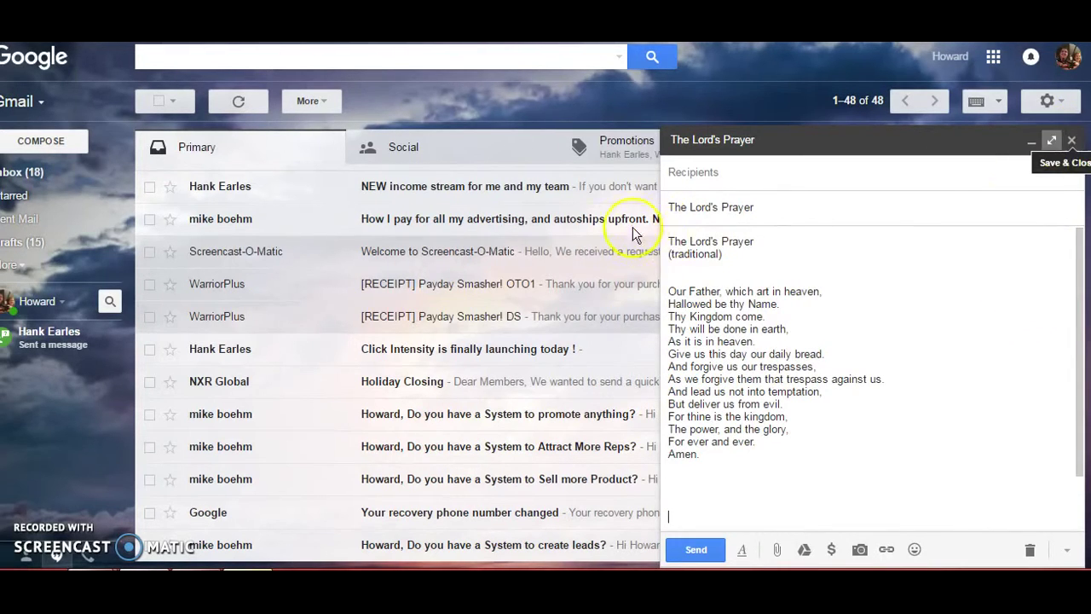
pyautogui.moveTo(751, 208); pyautogui.dragTo(656, 208)
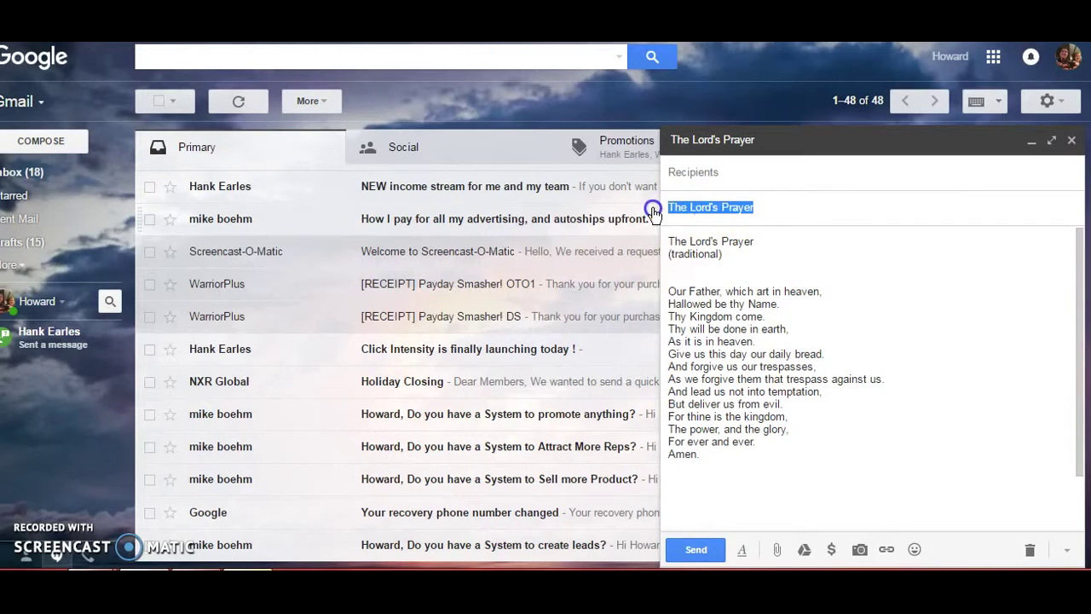
pyautogui.rightClick(737, 211)
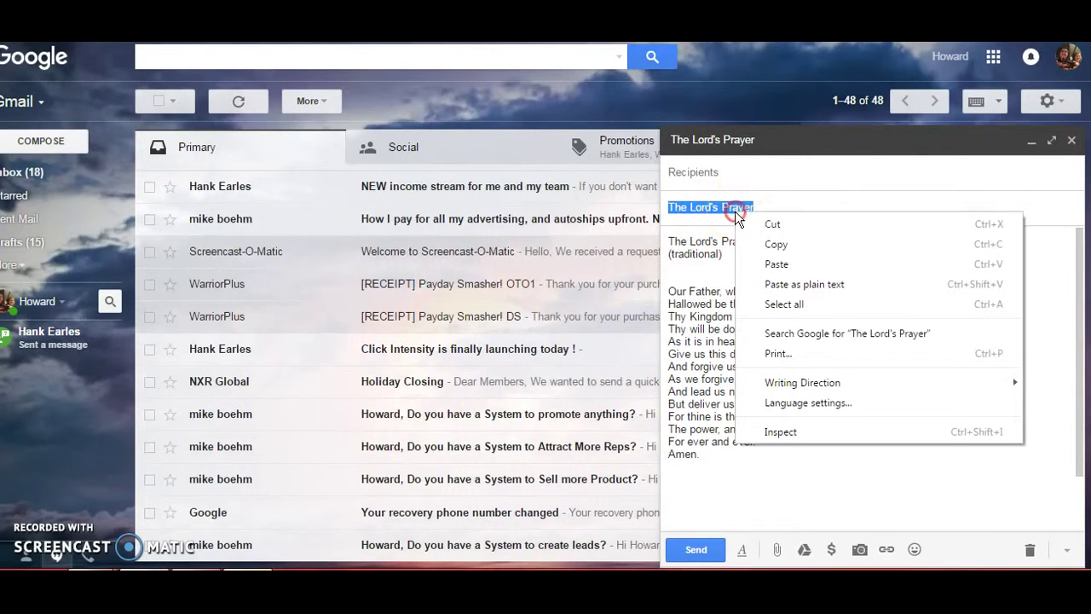
pyautogui.click(801, 247)
# Deselect the subject by moving into the prayer draft's body.
pyautogui.click(959, 304)
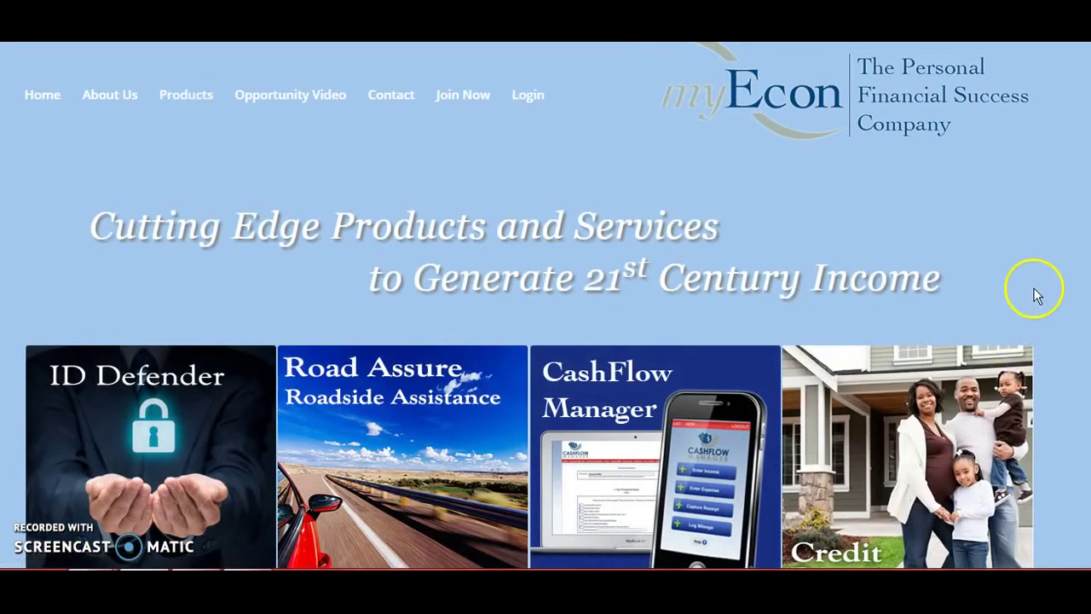
# Browse the myEcon product tiles and Book Travel site, ending on the Google home page.
pyautogui.scroll(-1, 1035, 282)
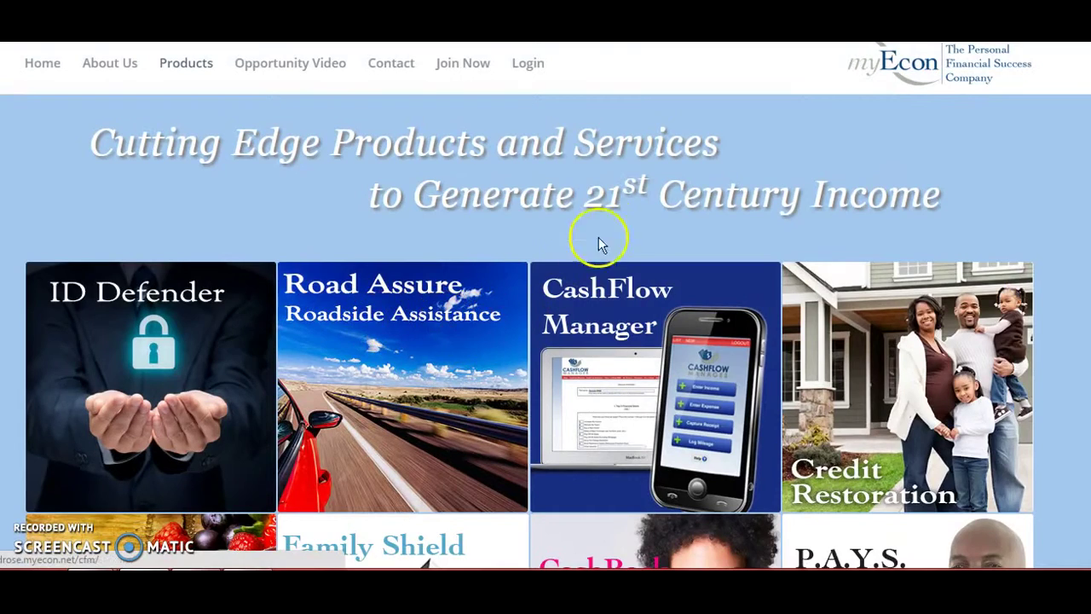
pyautogui.scroll(-3, 621, 210)
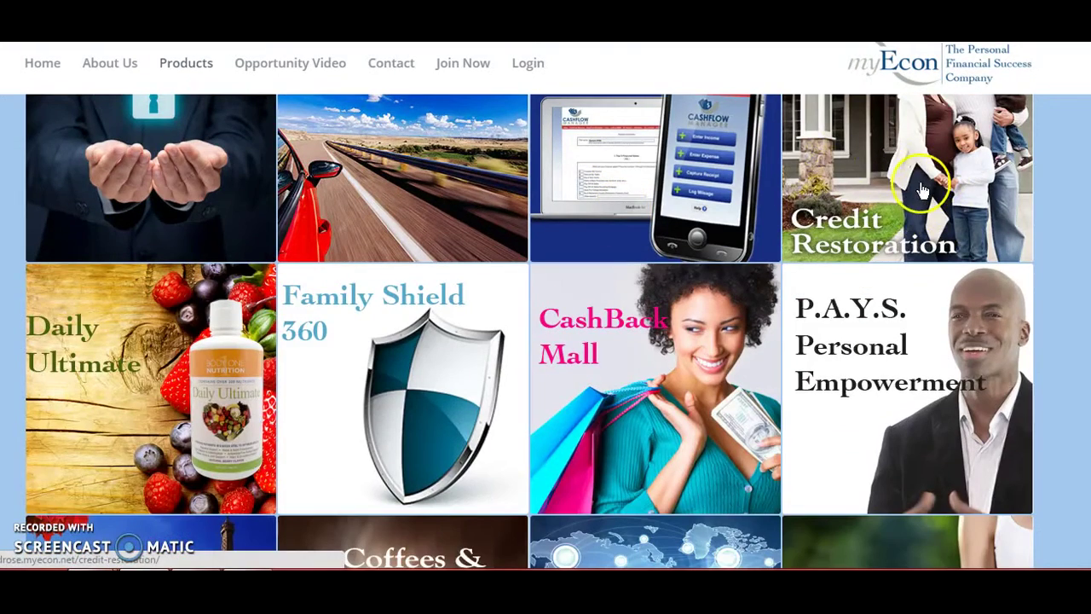
pyautogui.scroll(2, 922, 191)
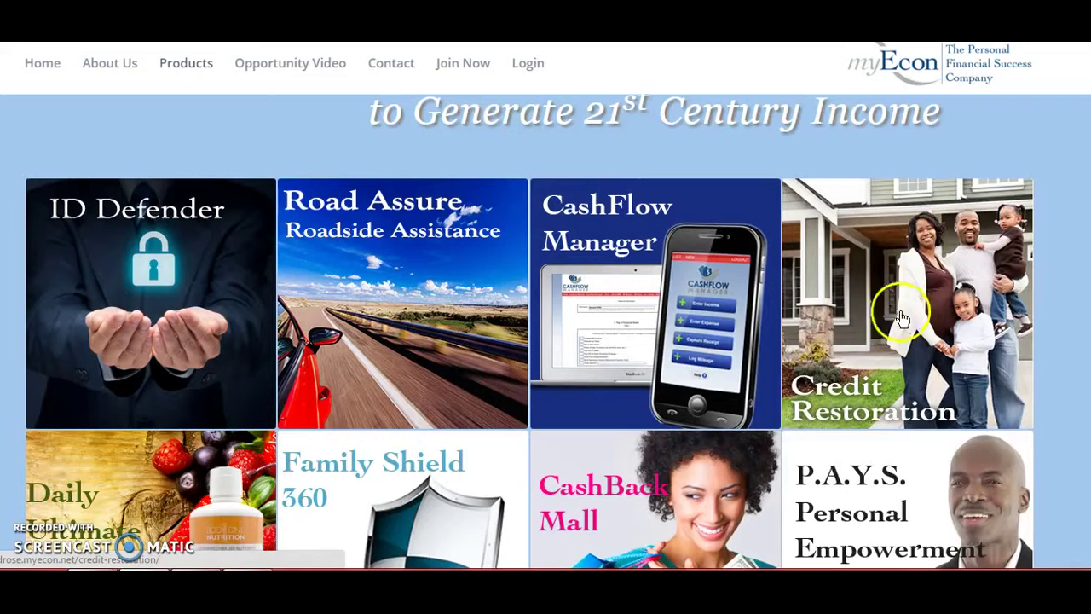
pyautogui.scroll(-1, 545, 94)
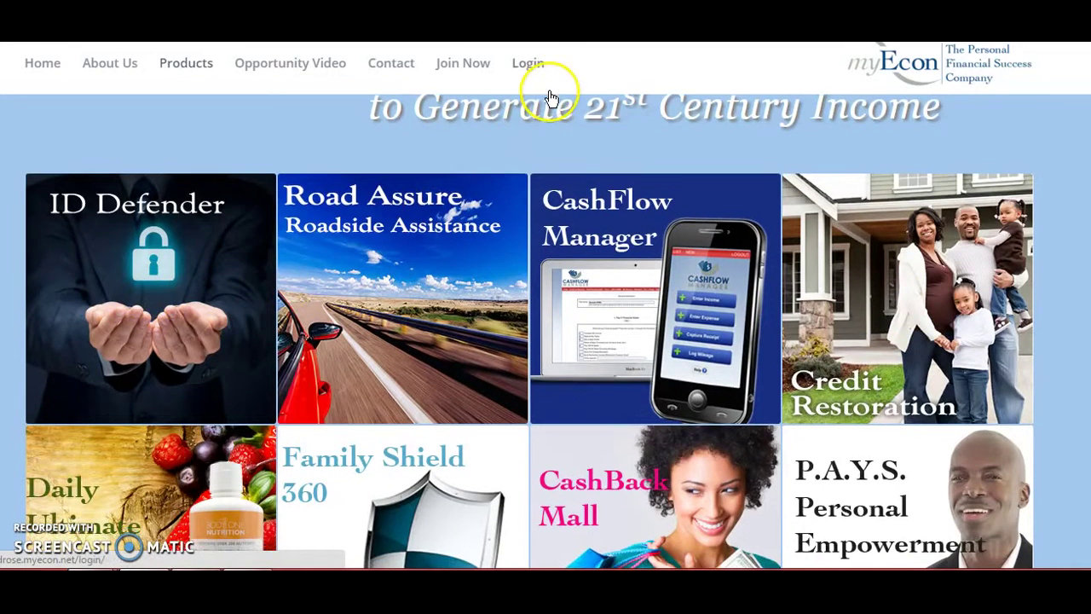
pyautogui.scroll(-2, 102, 451)
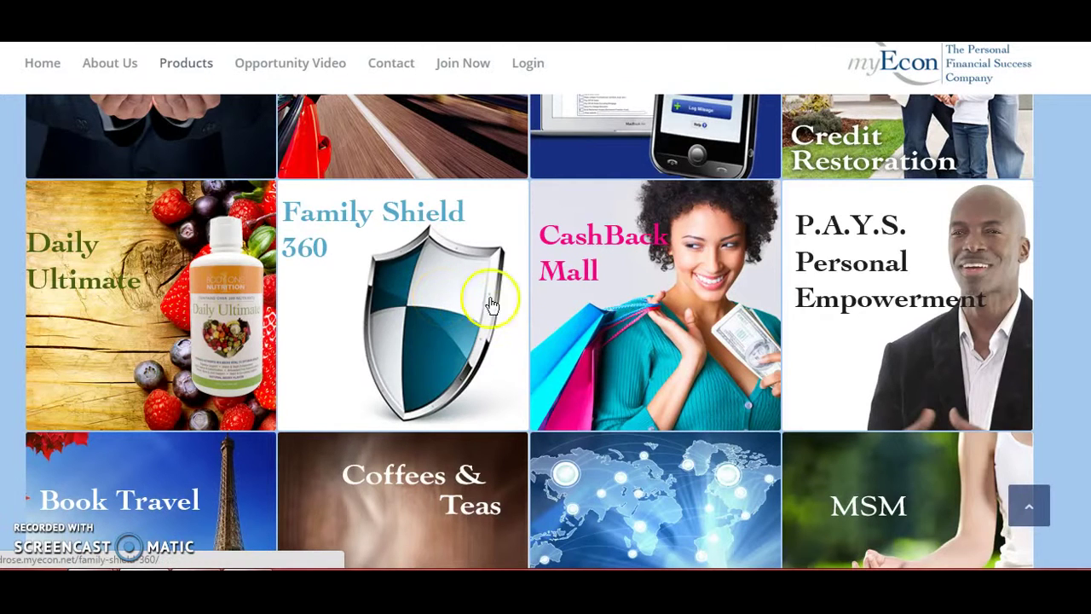
pyautogui.scroll(-2, 648, 308)
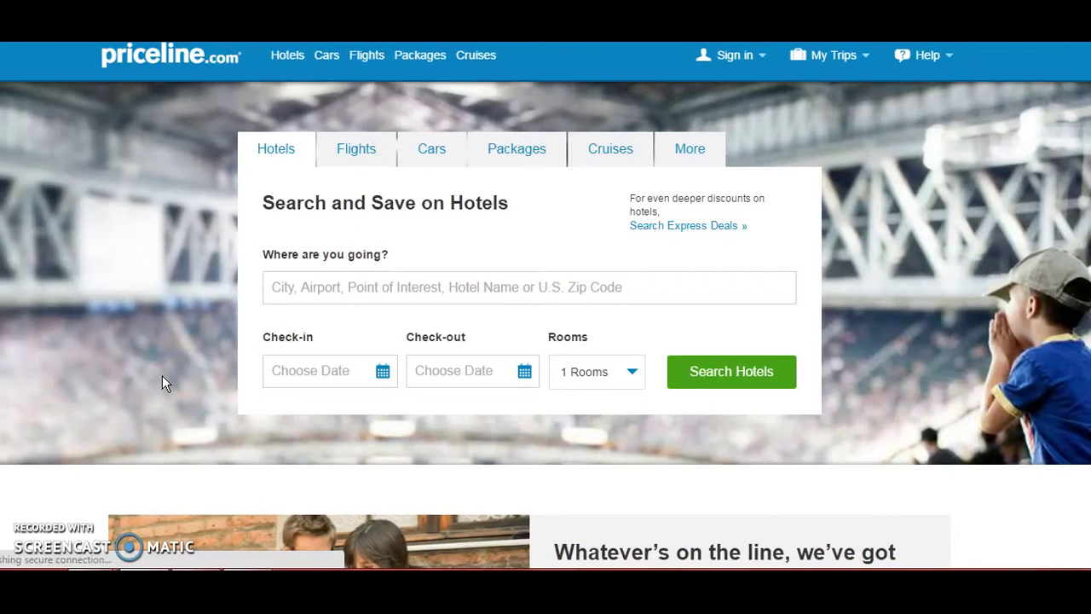
pyautogui.click(545, 56)
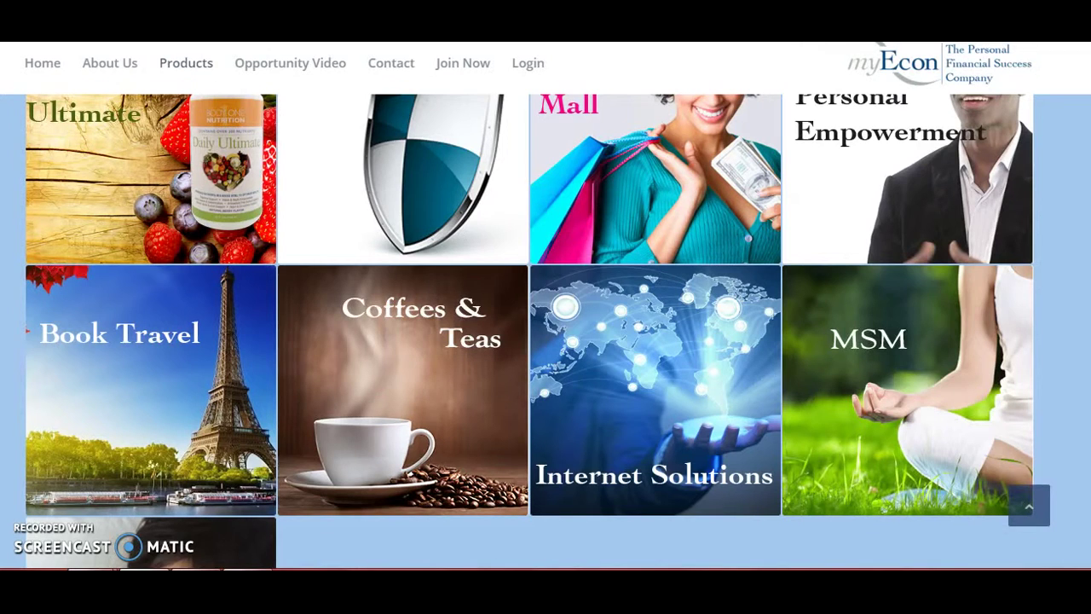
pyautogui.scroll(3, 670, 256)
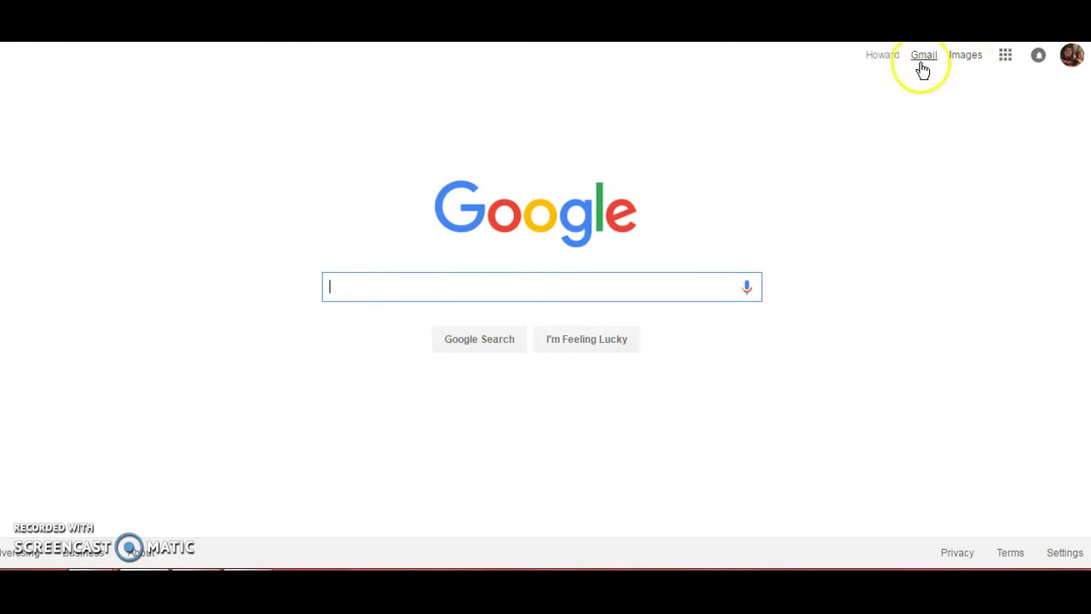
# Follow the Google home page's Gmail link back to the inbox.
pyautogui.click(925, 57)
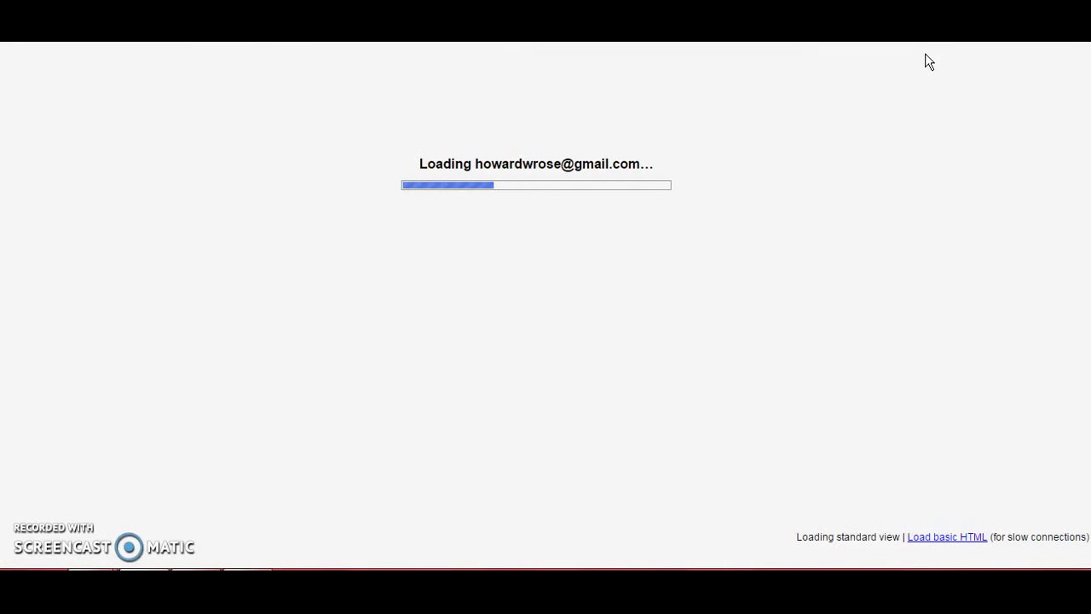
pyautogui.click(921, 97)
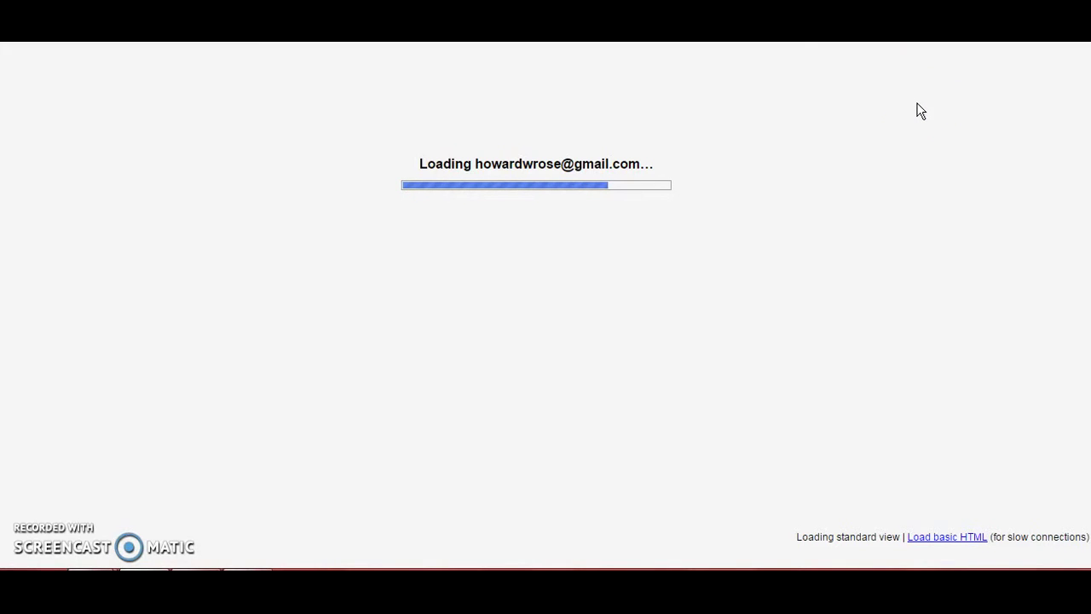
pyautogui.click(920, 120)
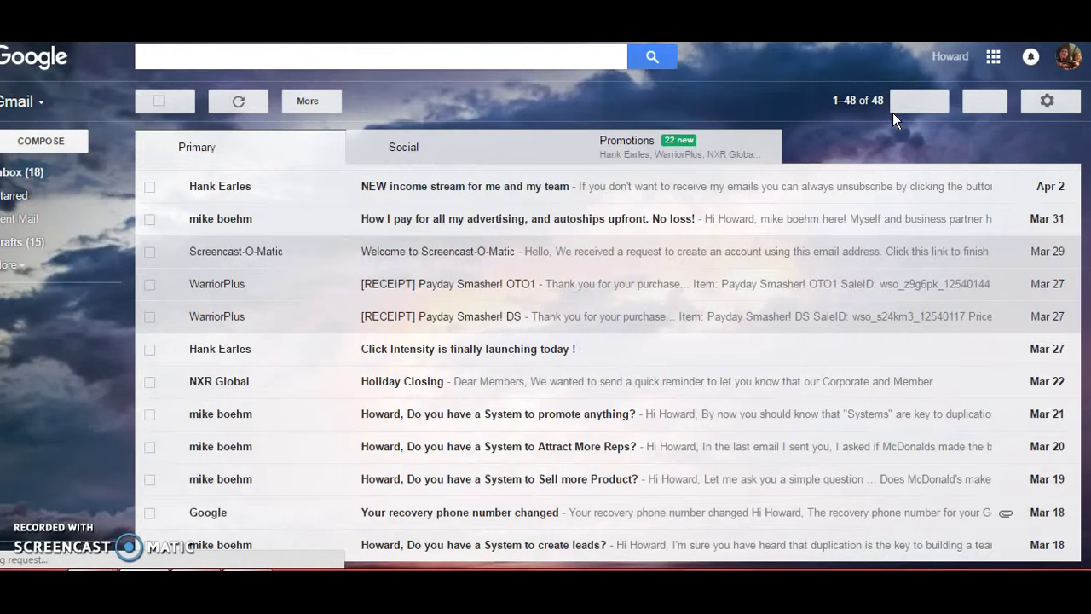
pyautogui.click(1052, 102)
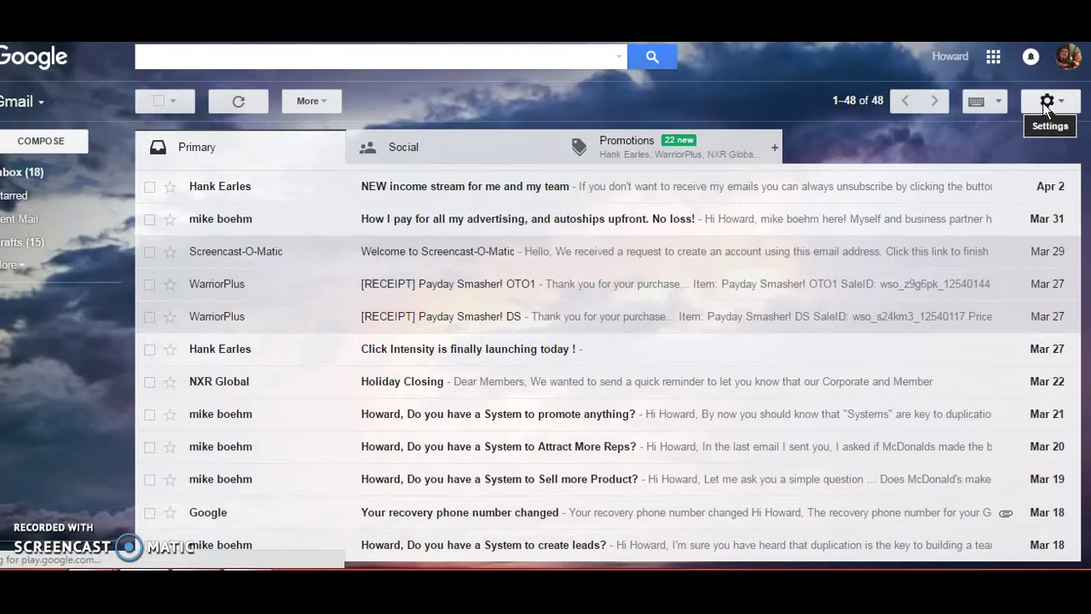
# Open Gmail Settings at the Filters and Blocked Addresses tab.
pyautogui.click(1042, 103)
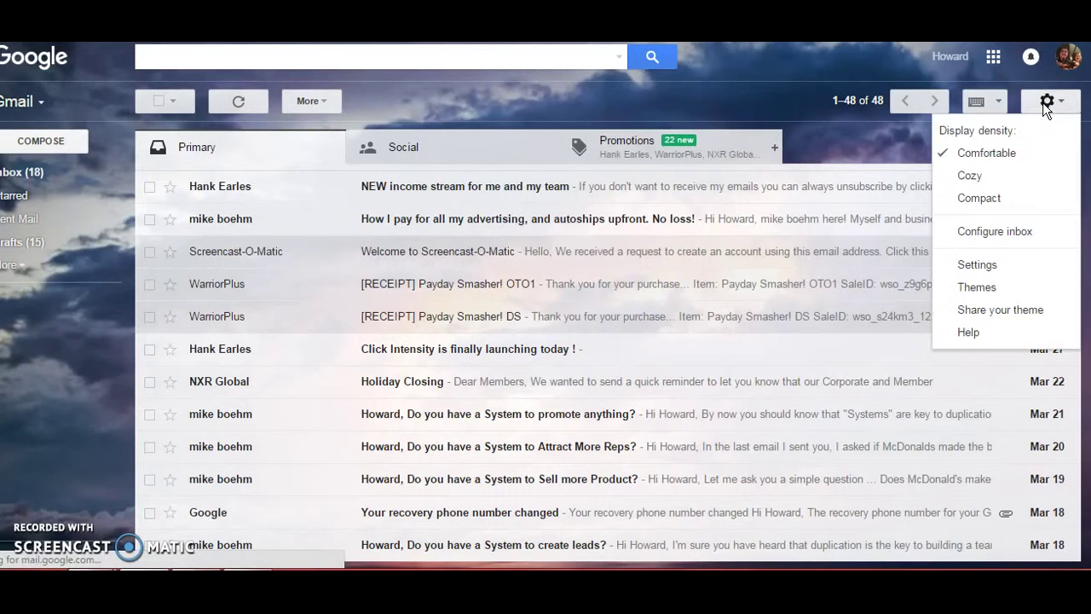
pyautogui.click(986, 266)
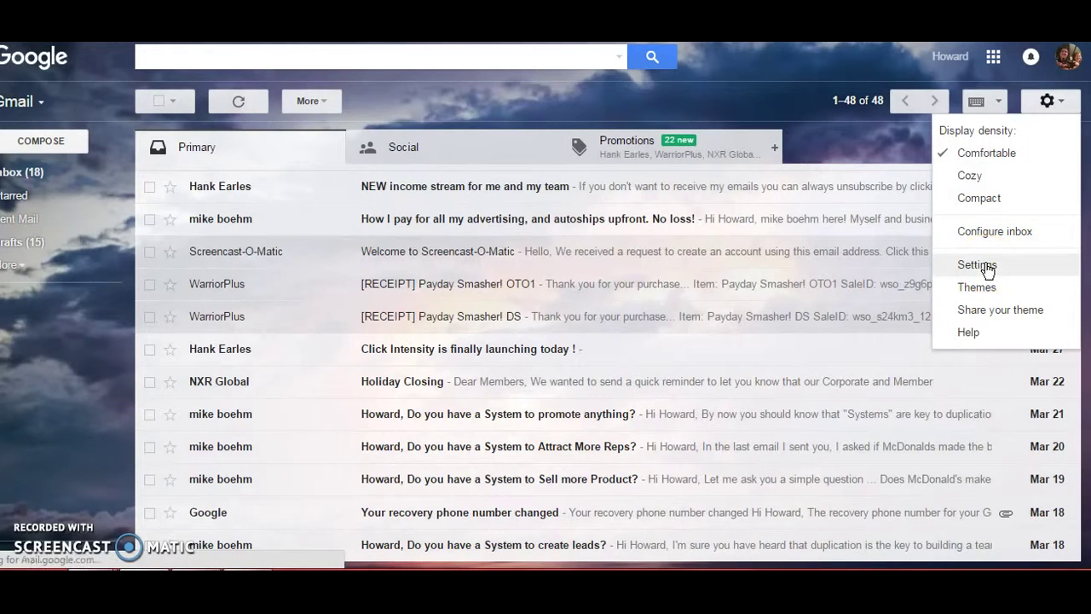
pyautogui.click(985, 266)
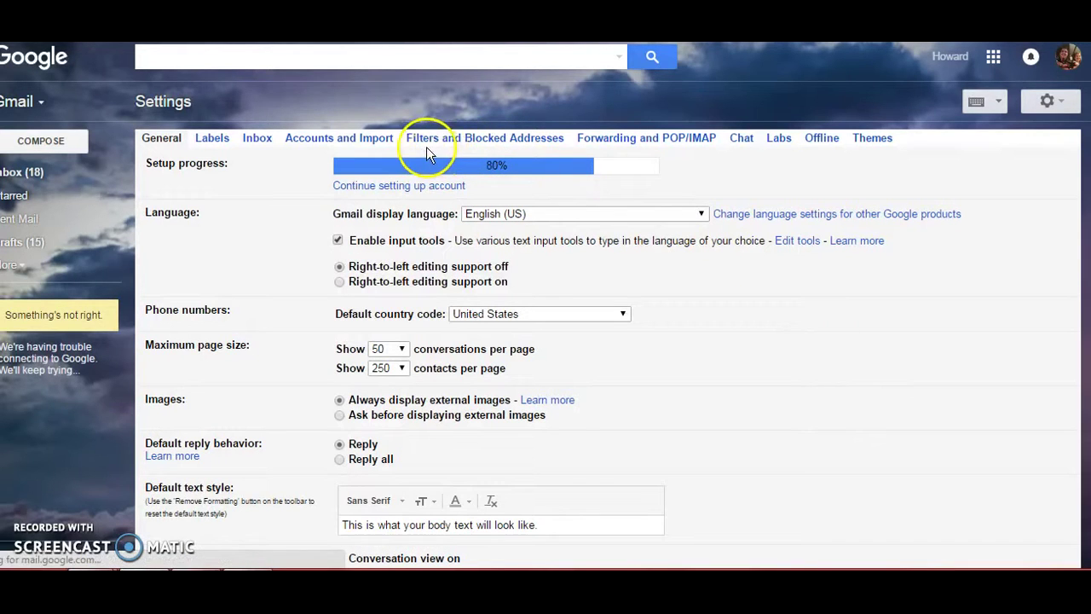
pyautogui.click(486, 141)
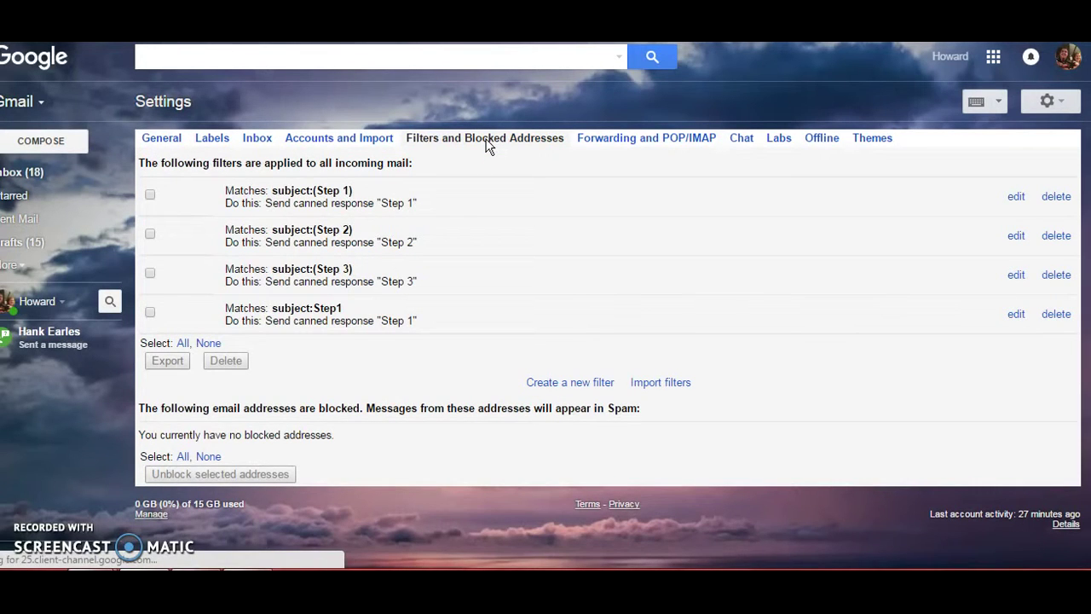
# Start a new filter matching the subject 'The Lord's Prayer'.
pyautogui.click(578, 384)
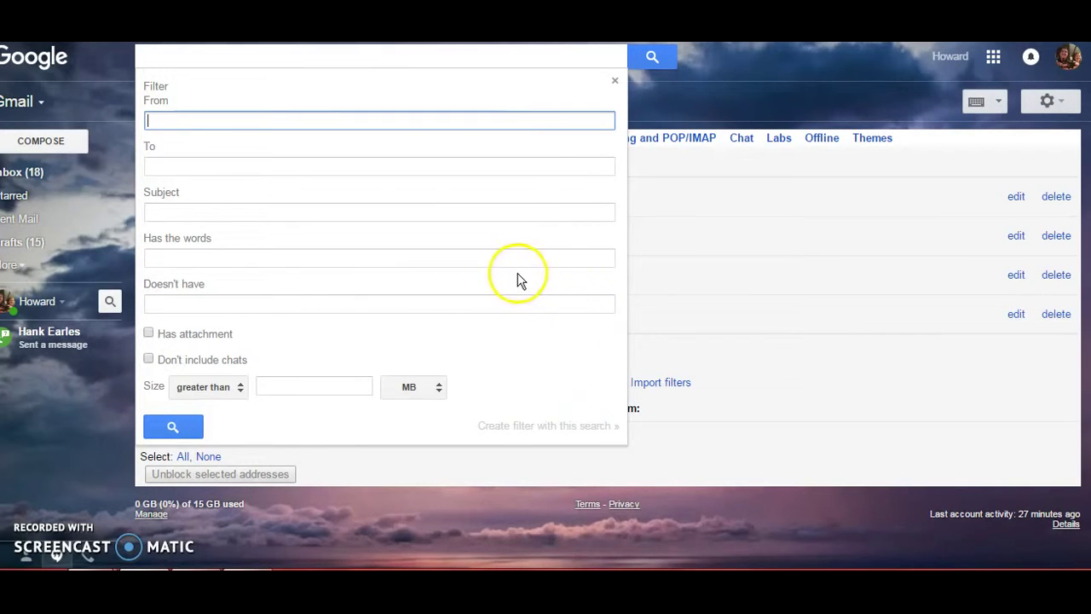
pyautogui.click(351, 213)
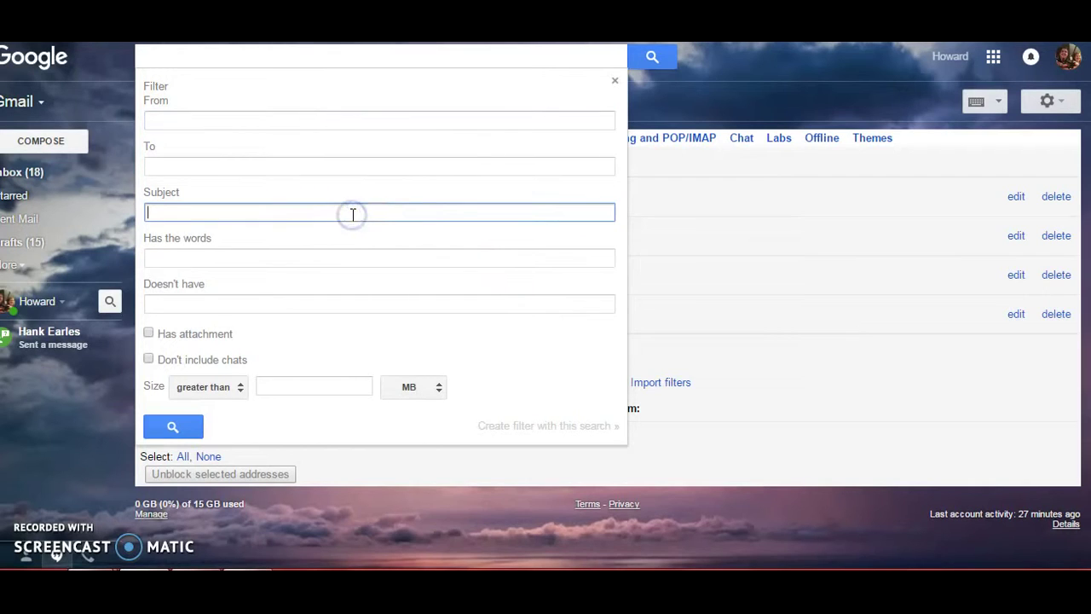
pyautogui.rightClick(352, 214)
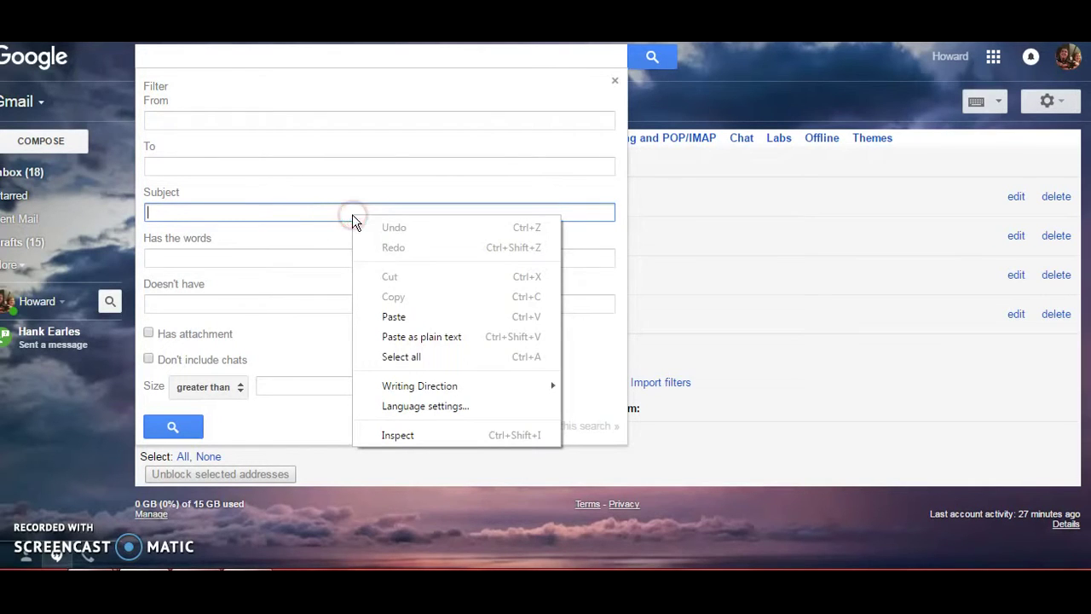
pyautogui.click(393, 316)
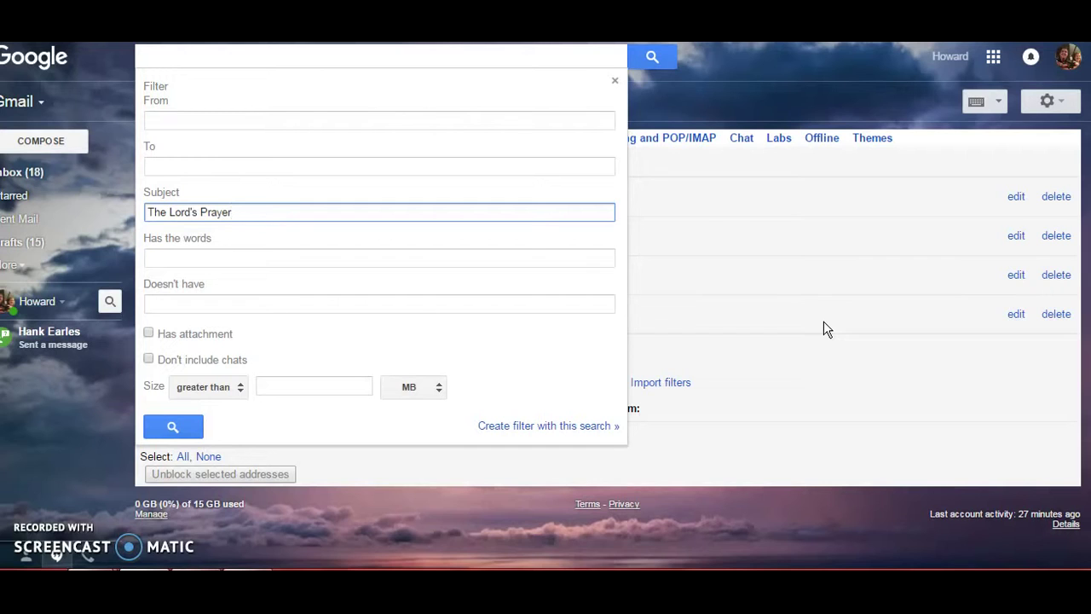
pyautogui.click(548, 426)
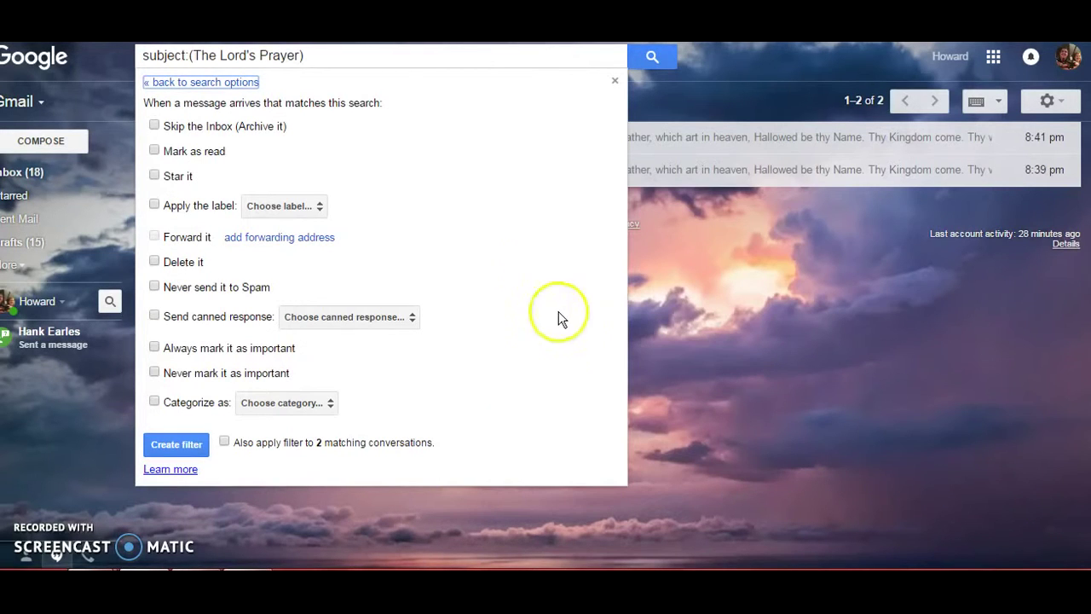
# Make the filter send The Lord's Prayer canned response, and create it.
pyautogui.click(155, 317)
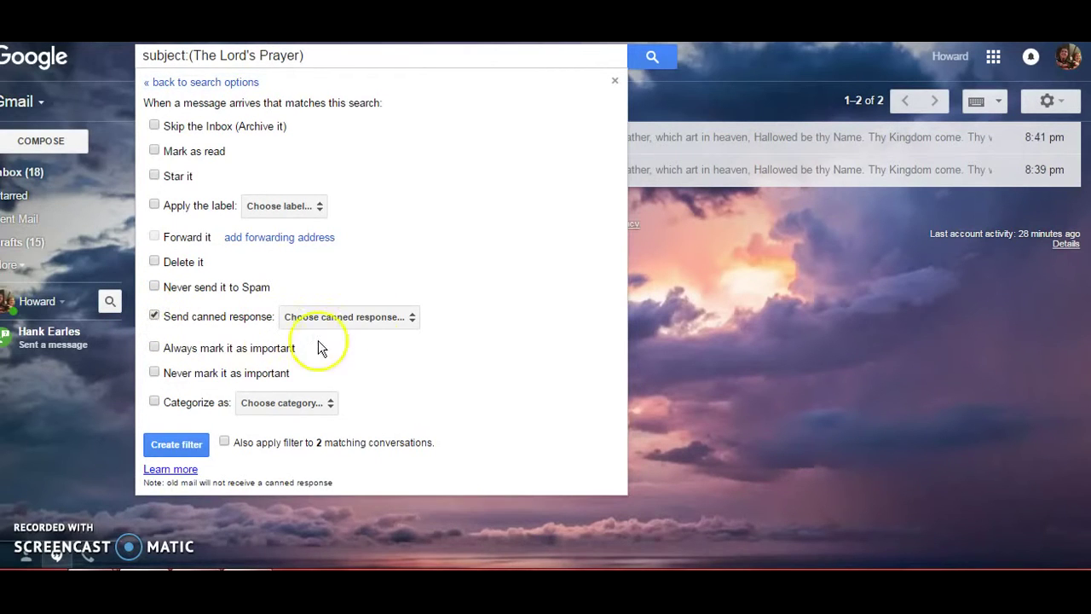
pyautogui.click(414, 319)
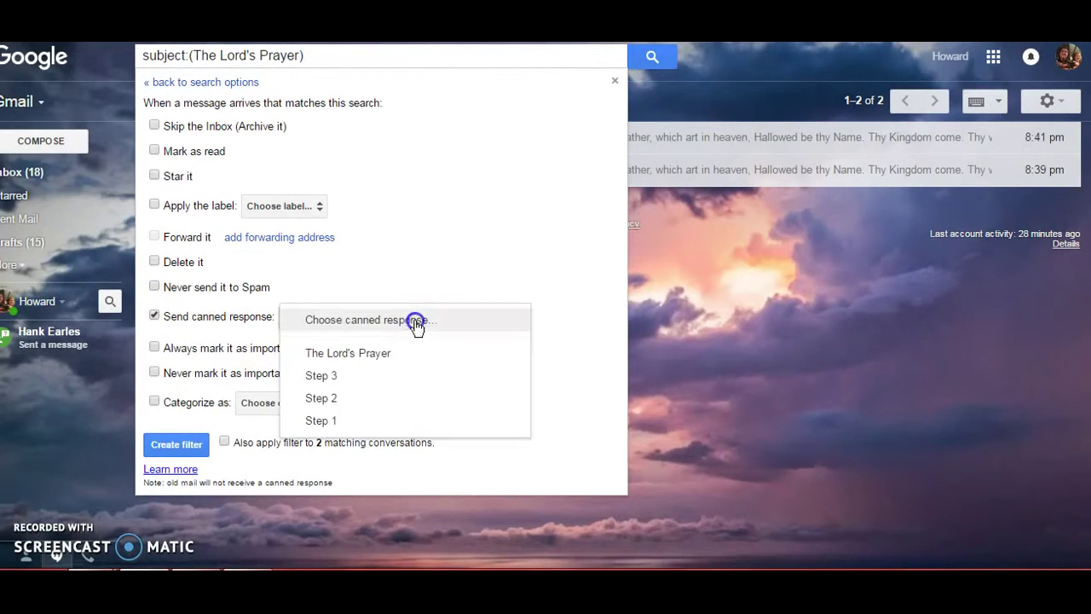
pyautogui.click(380, 358)
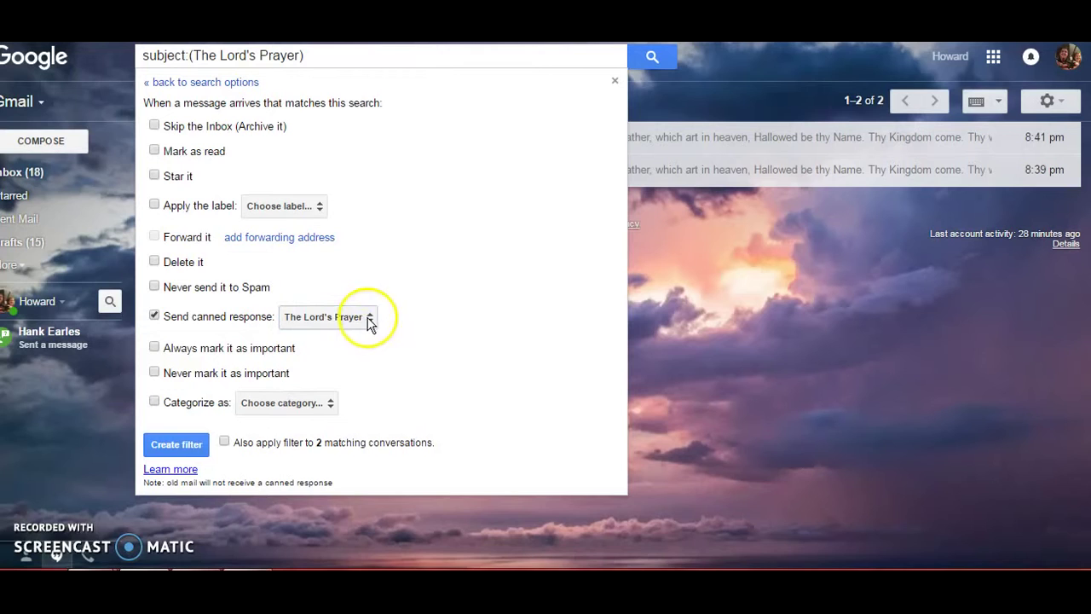
pyautogui.click(370, 317)
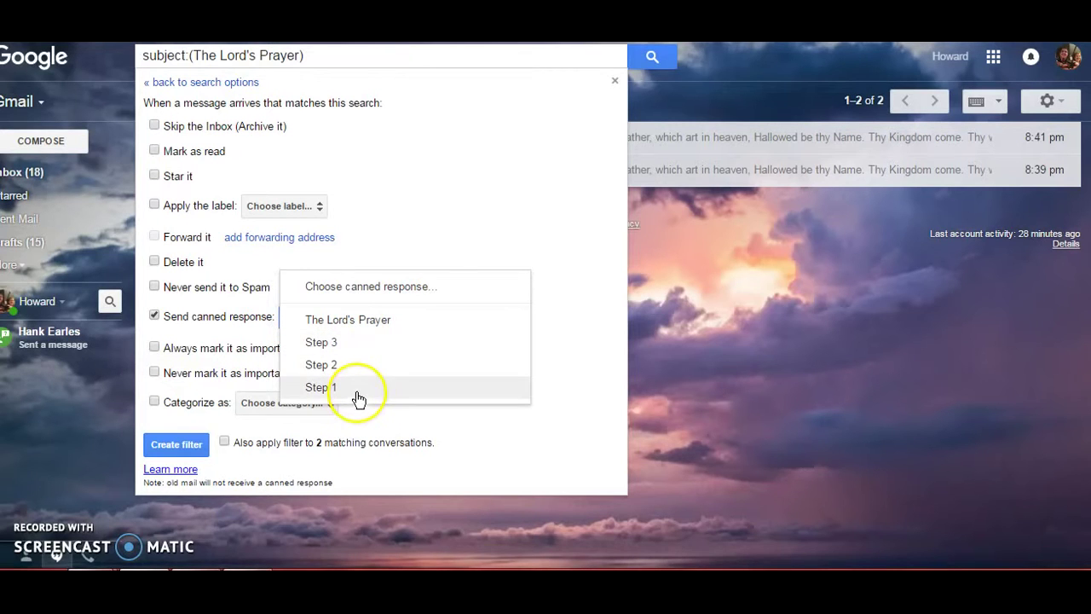
pyautogui.click(331, 344)
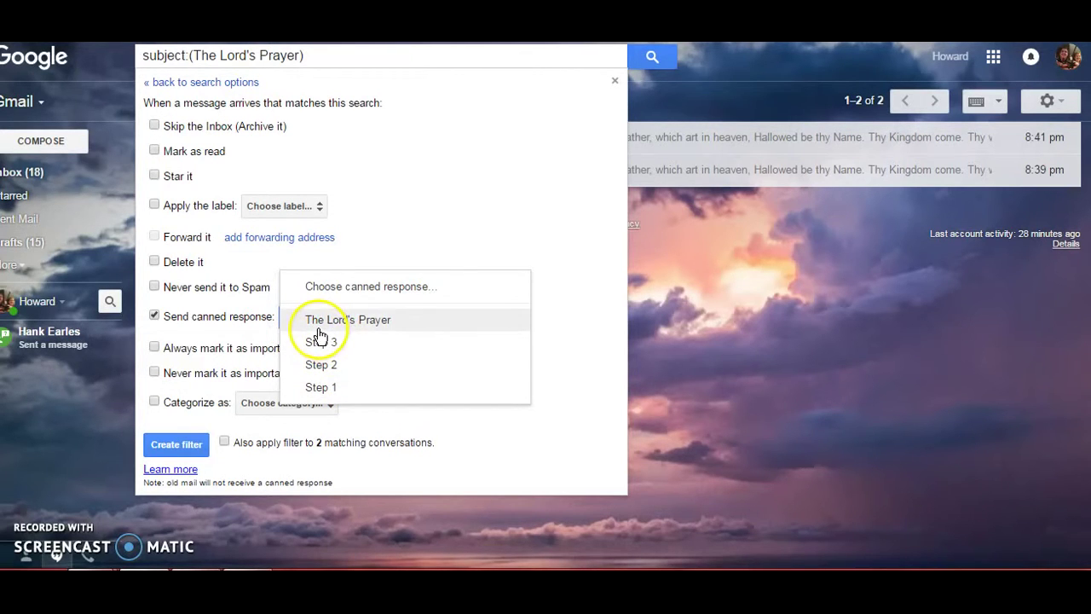
pyautogui.click(382, 322)
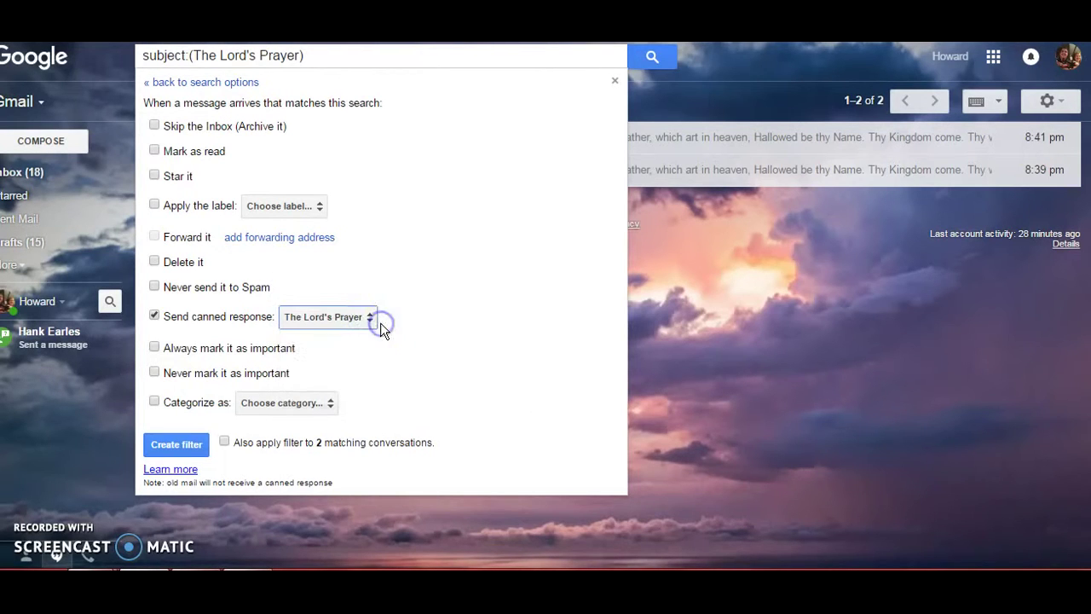
pyautogui.click(174, 444)
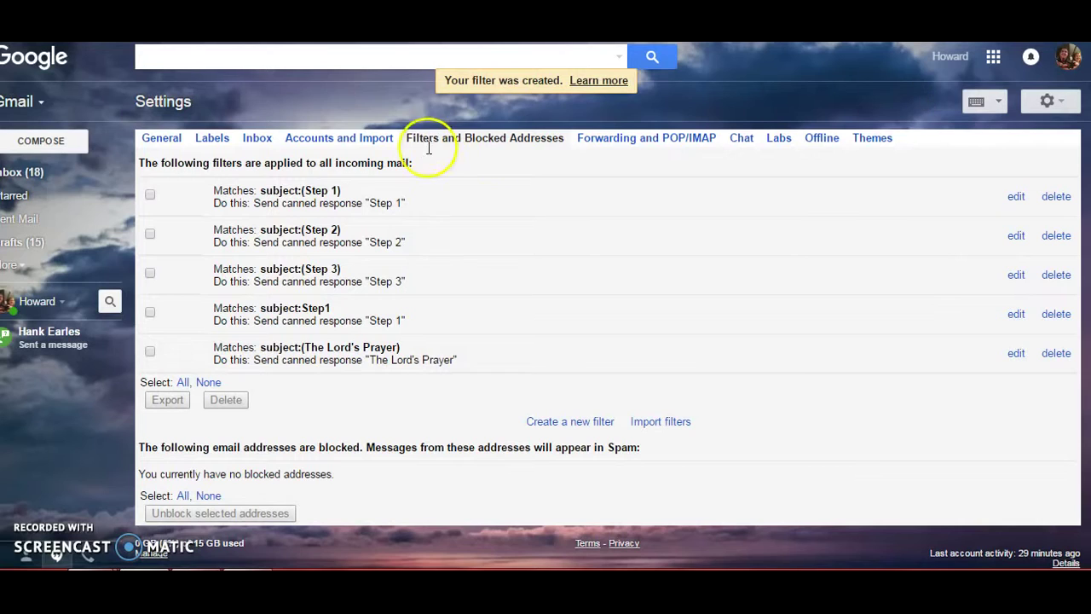
# Send Howard Rose's own address a test email with the subject 'The Lord's Prayer'.
pyautogui.click(53, 143)
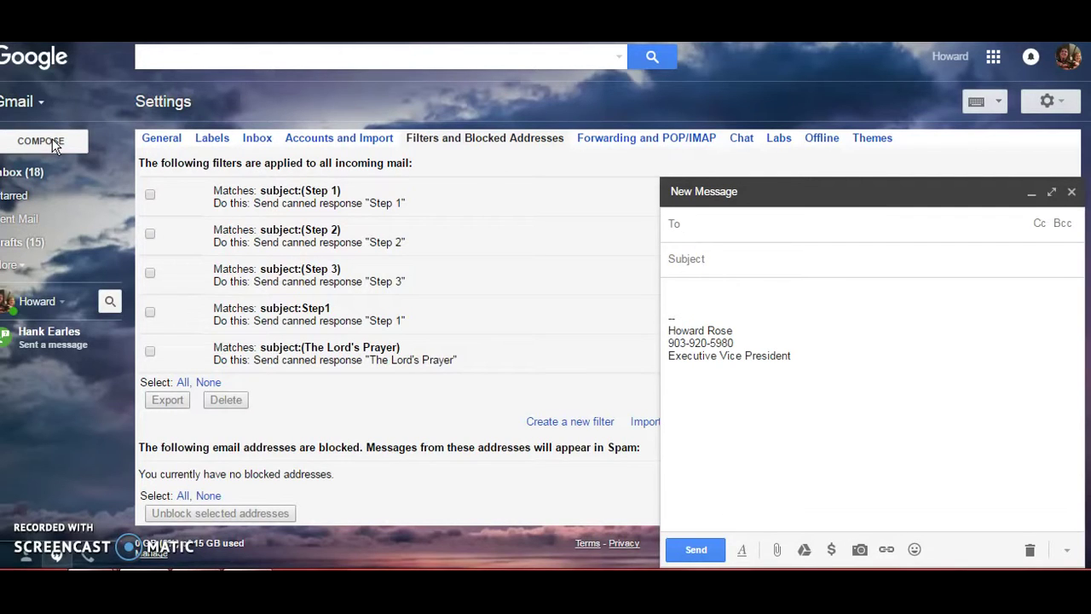
pyautogui.click(778, 233)
pyautogui.write('h')
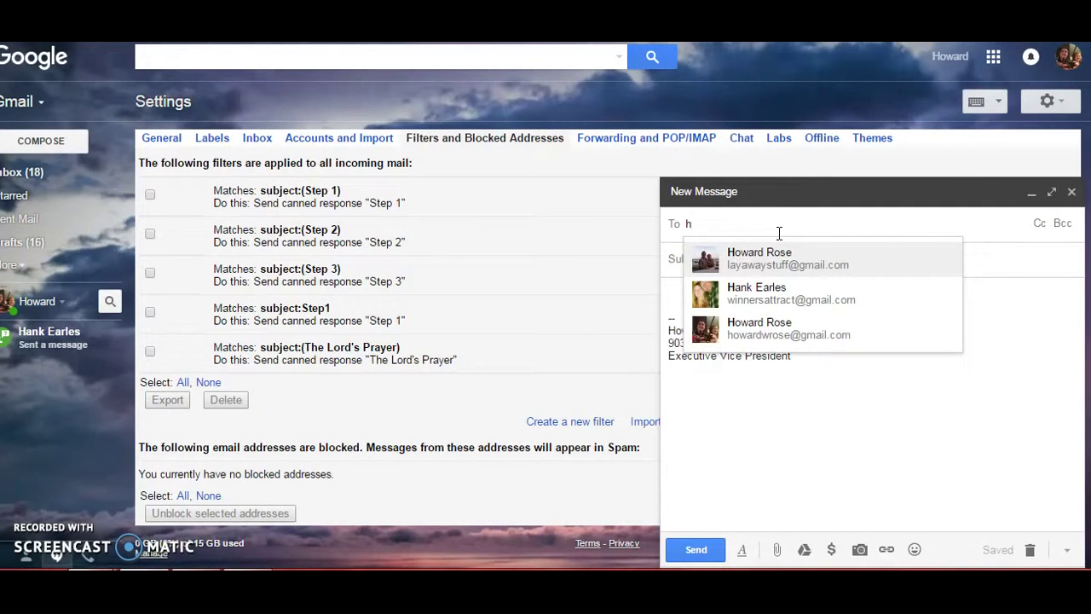
pyautogui.click(762, 330)
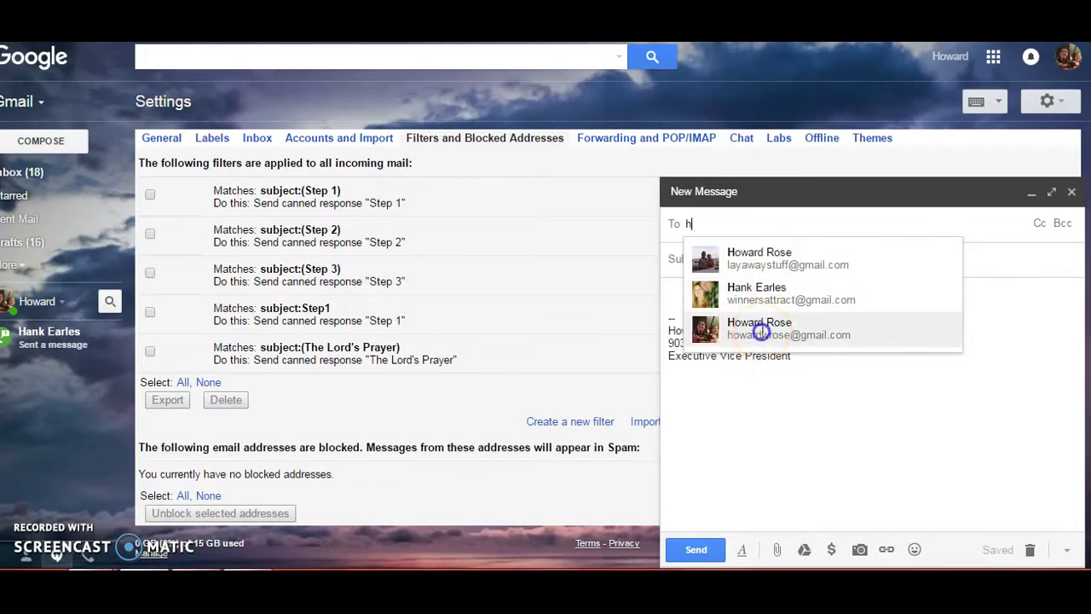
pyautogui.click(751, 259)
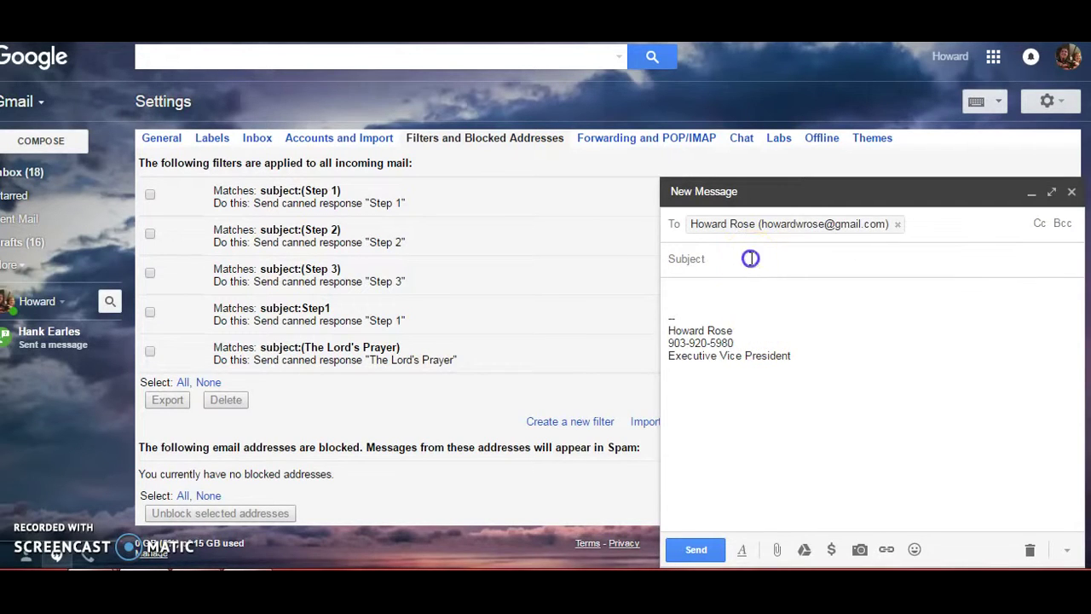
pyautogui.rightClick(750, 260)
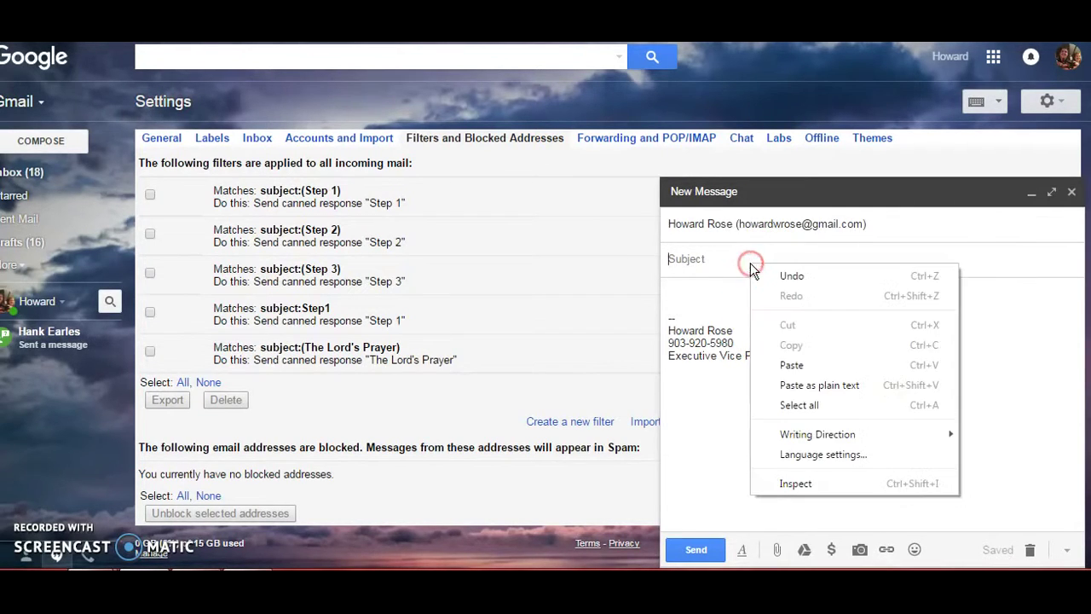
pyautogui.click(807, 364)
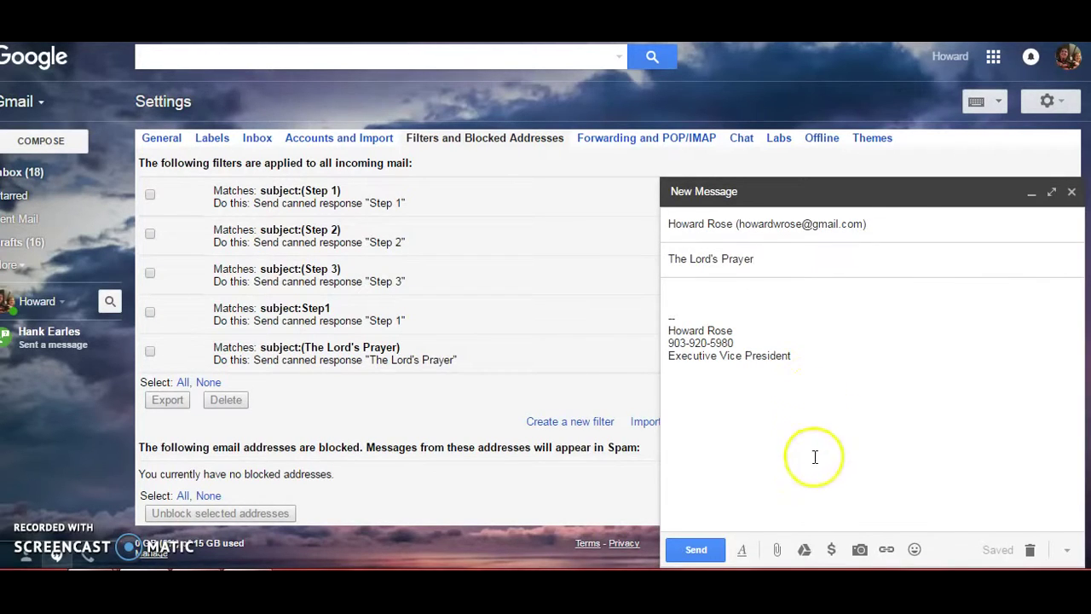
pyautogui.click(709, 552)
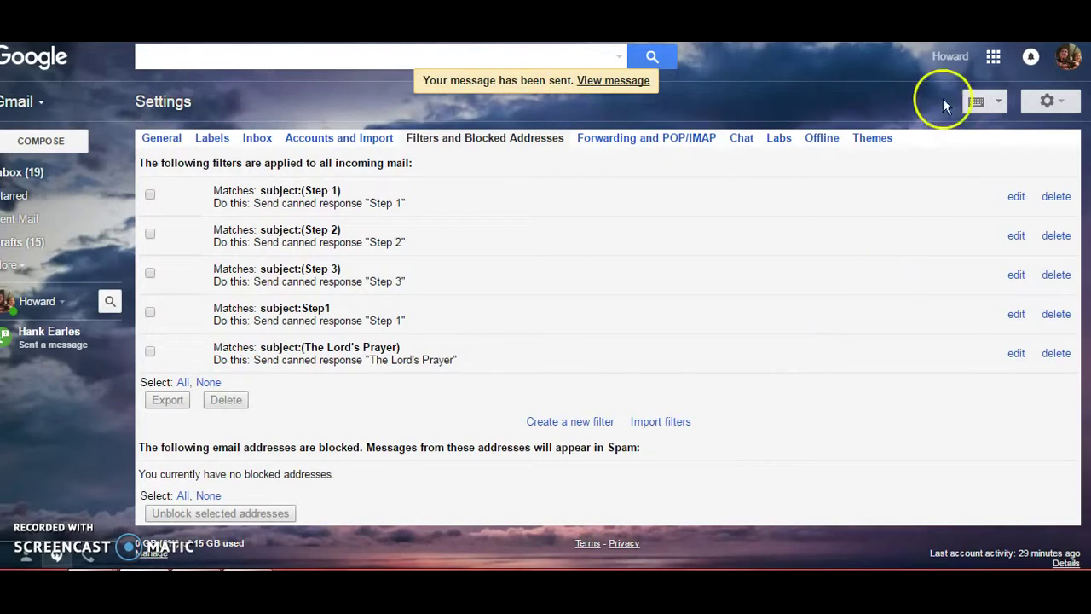
# Return to the Gmail inbox and open The Lord's Prayer conversation to read the automatic reply.
pyautogui.click(994, 56)
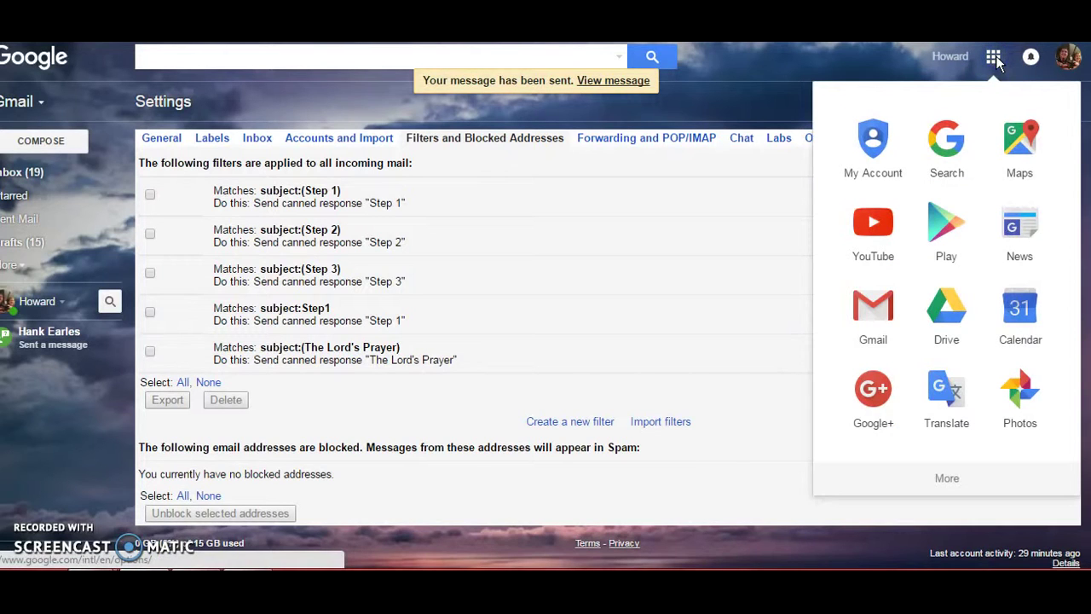
pyautogui.click(870, 310)
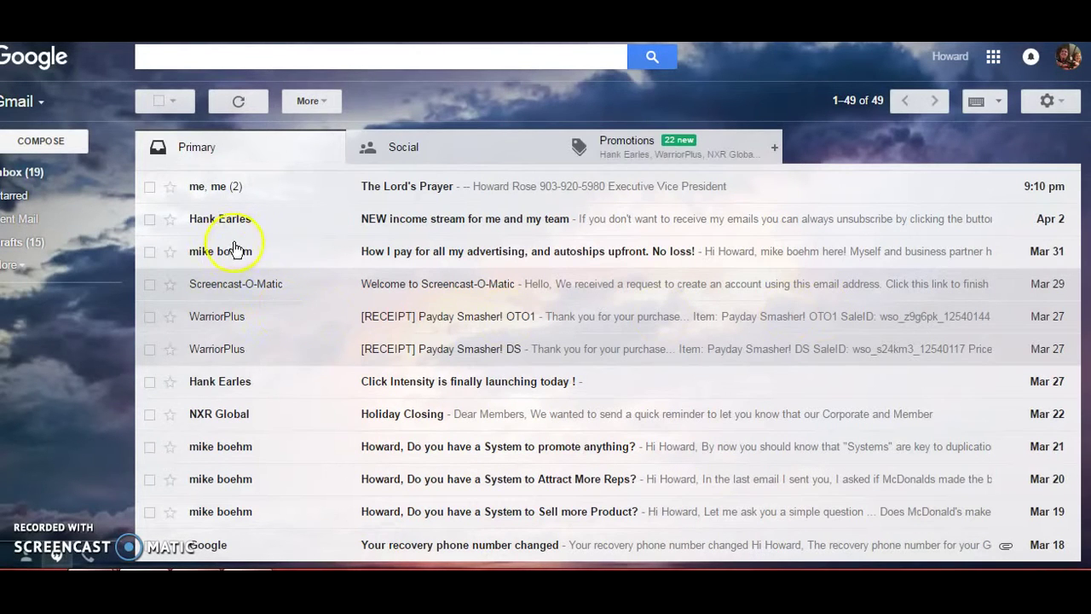
pyautogui.click(209, 191)
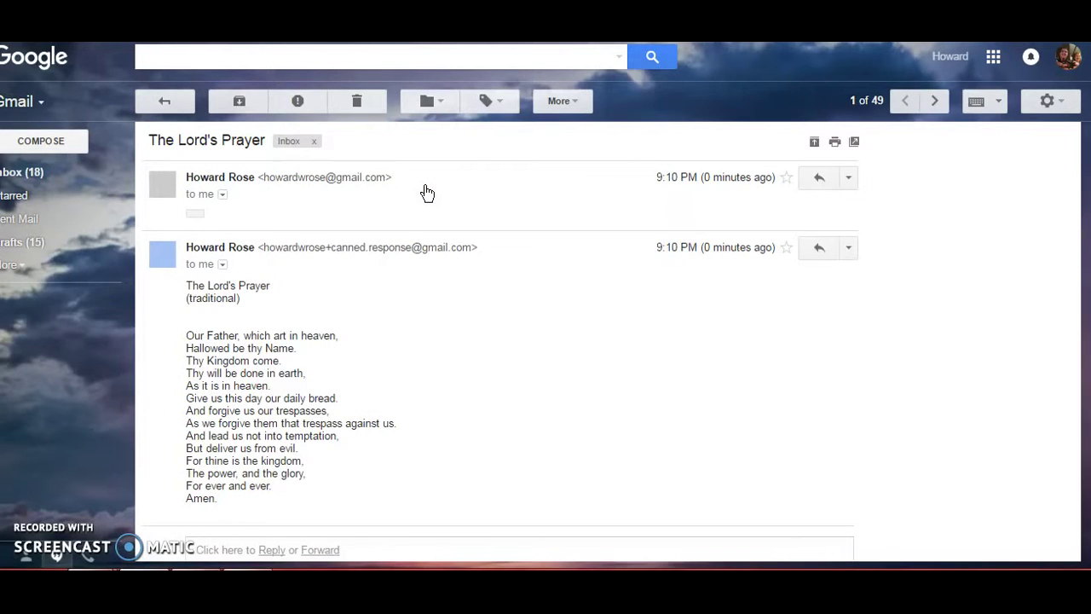
pyautogui.click(494, 310)
pyautogui.scroll(-1, 494, 310)
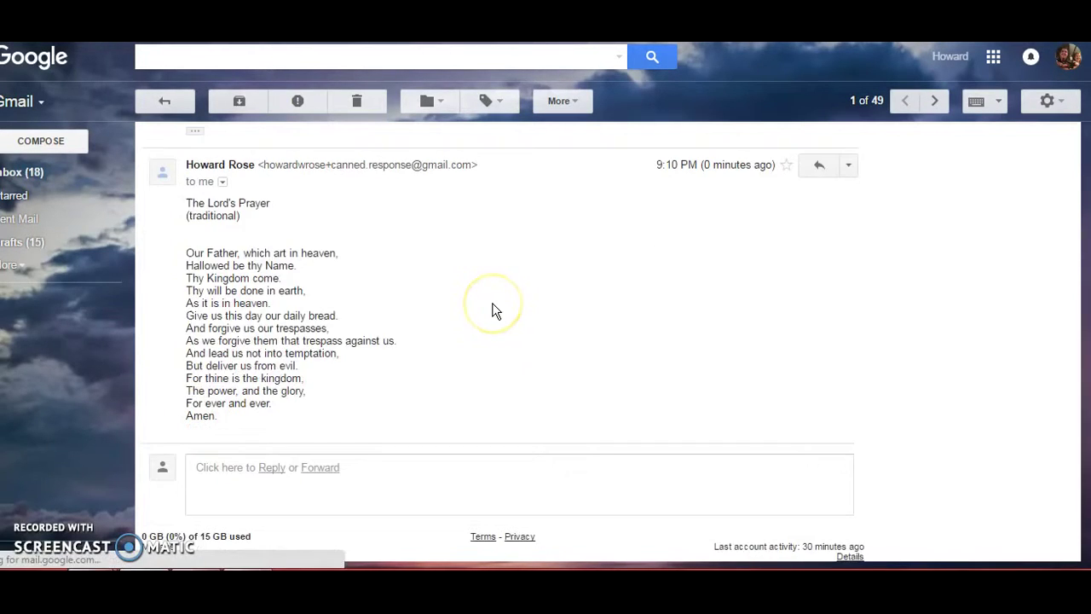
pyautogui.scroll(-1, 493, 311)
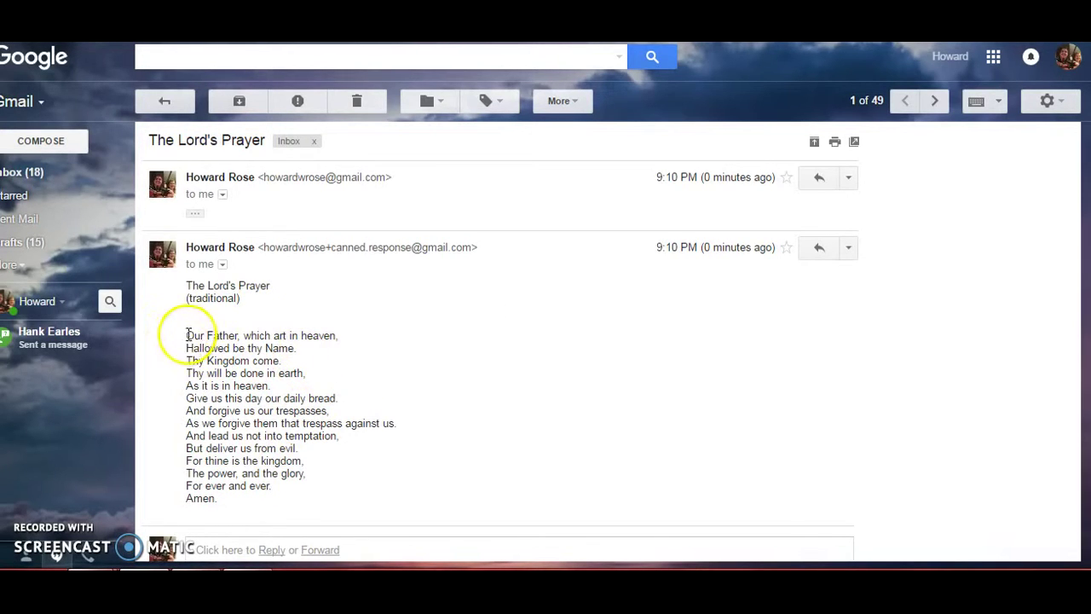
# Copy the reply's prayer text from 'Our Father' through 'Amen.'.
pyautogui.moveTo(185, 336); pyautogui.dragTo(236, 336)
pyautogui.moveTo(283, 383); pyautogui.dragTo(290, 518)
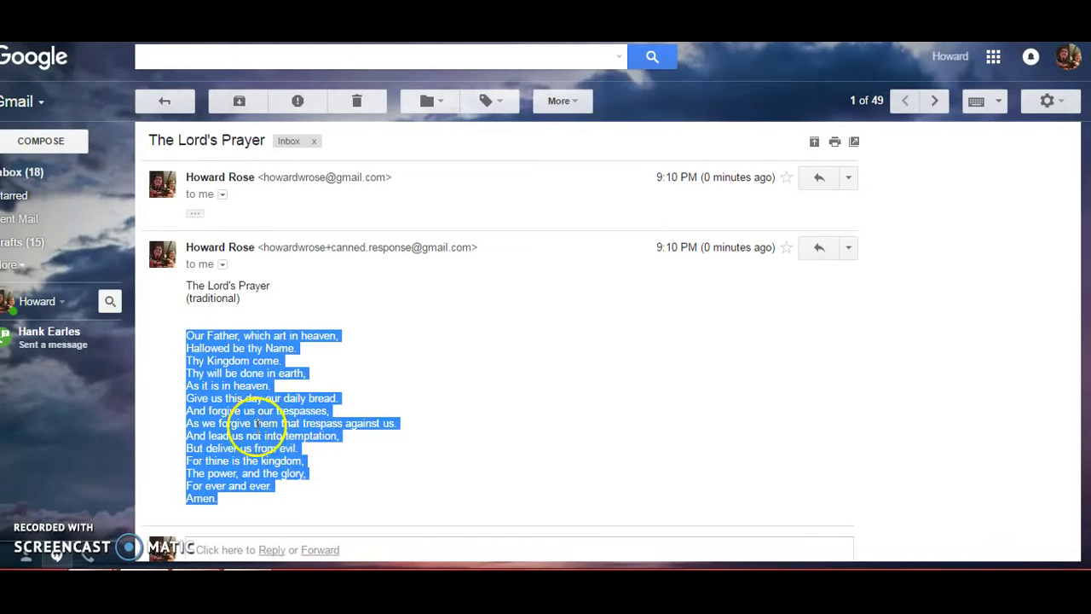
pyautogui.rightClick(257, 421)
pyautogui.click(294, 433)
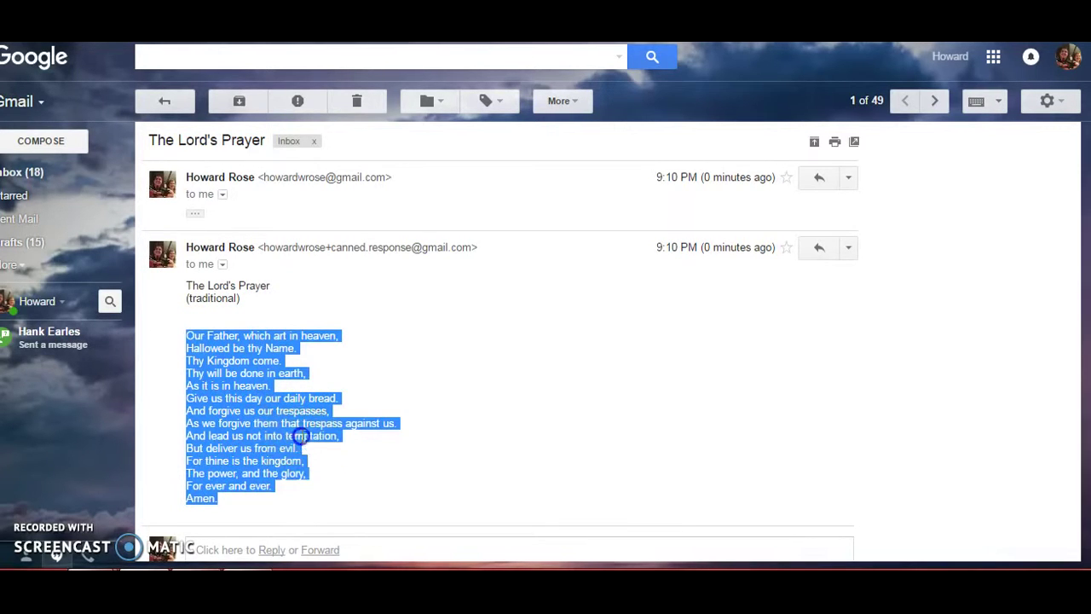